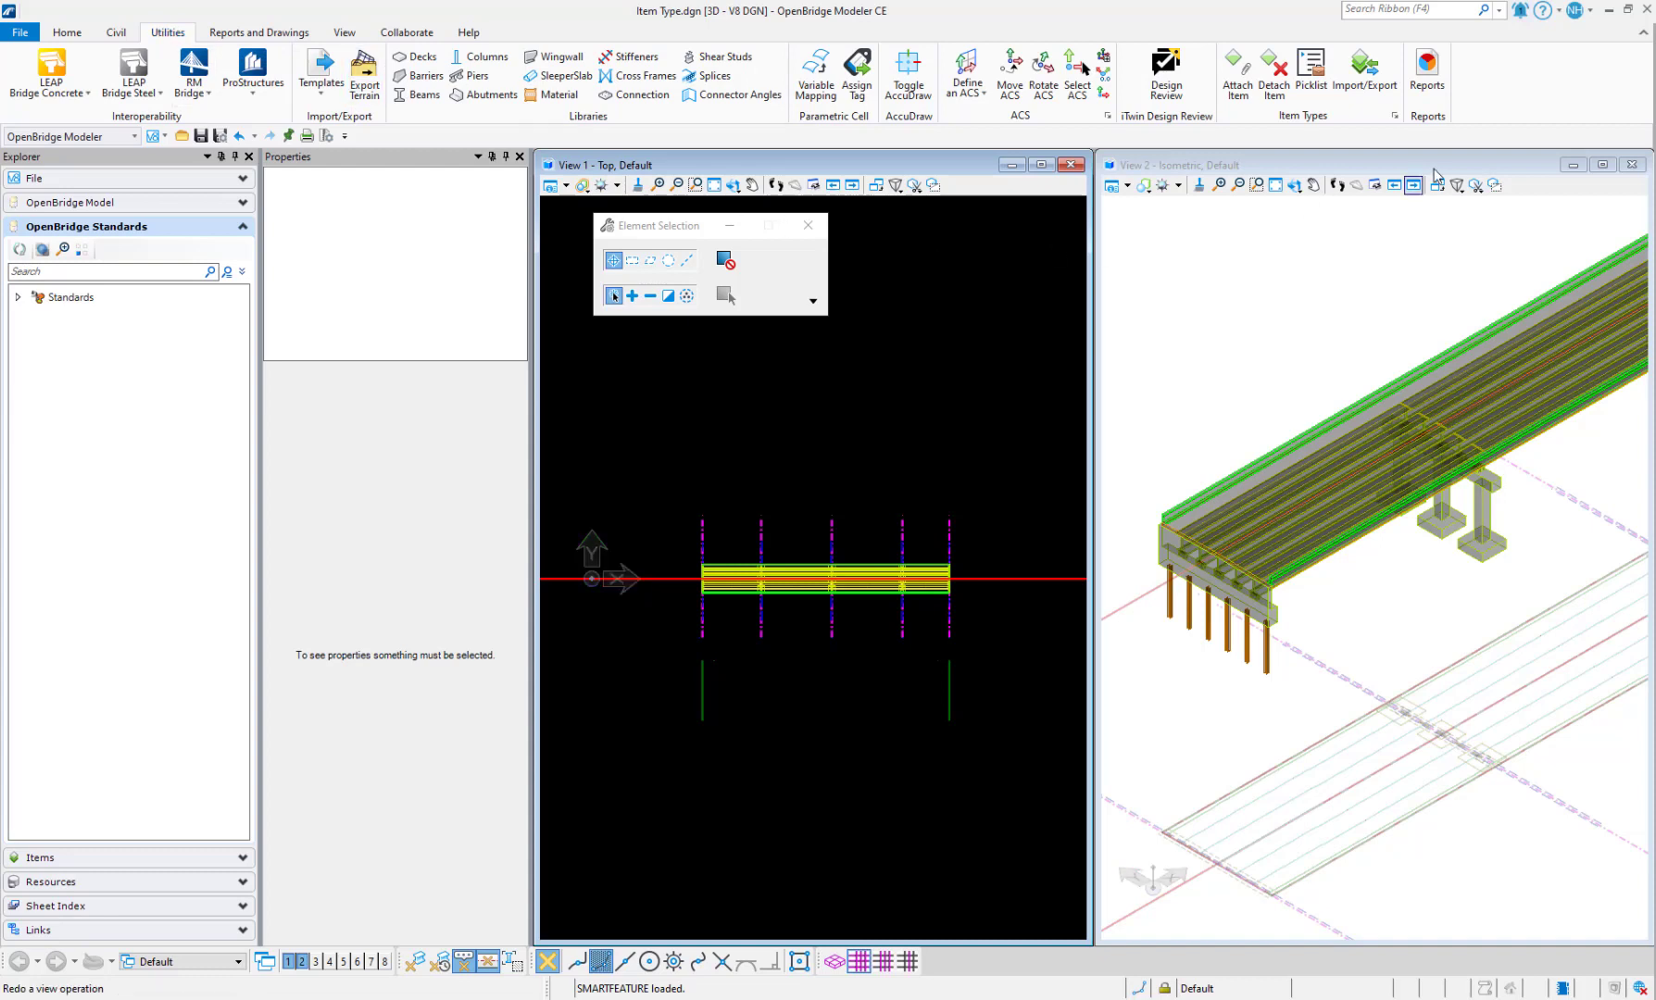
# - Review the item type libraries available in the Item Types dialog
pyautogui.click(1396, 116)
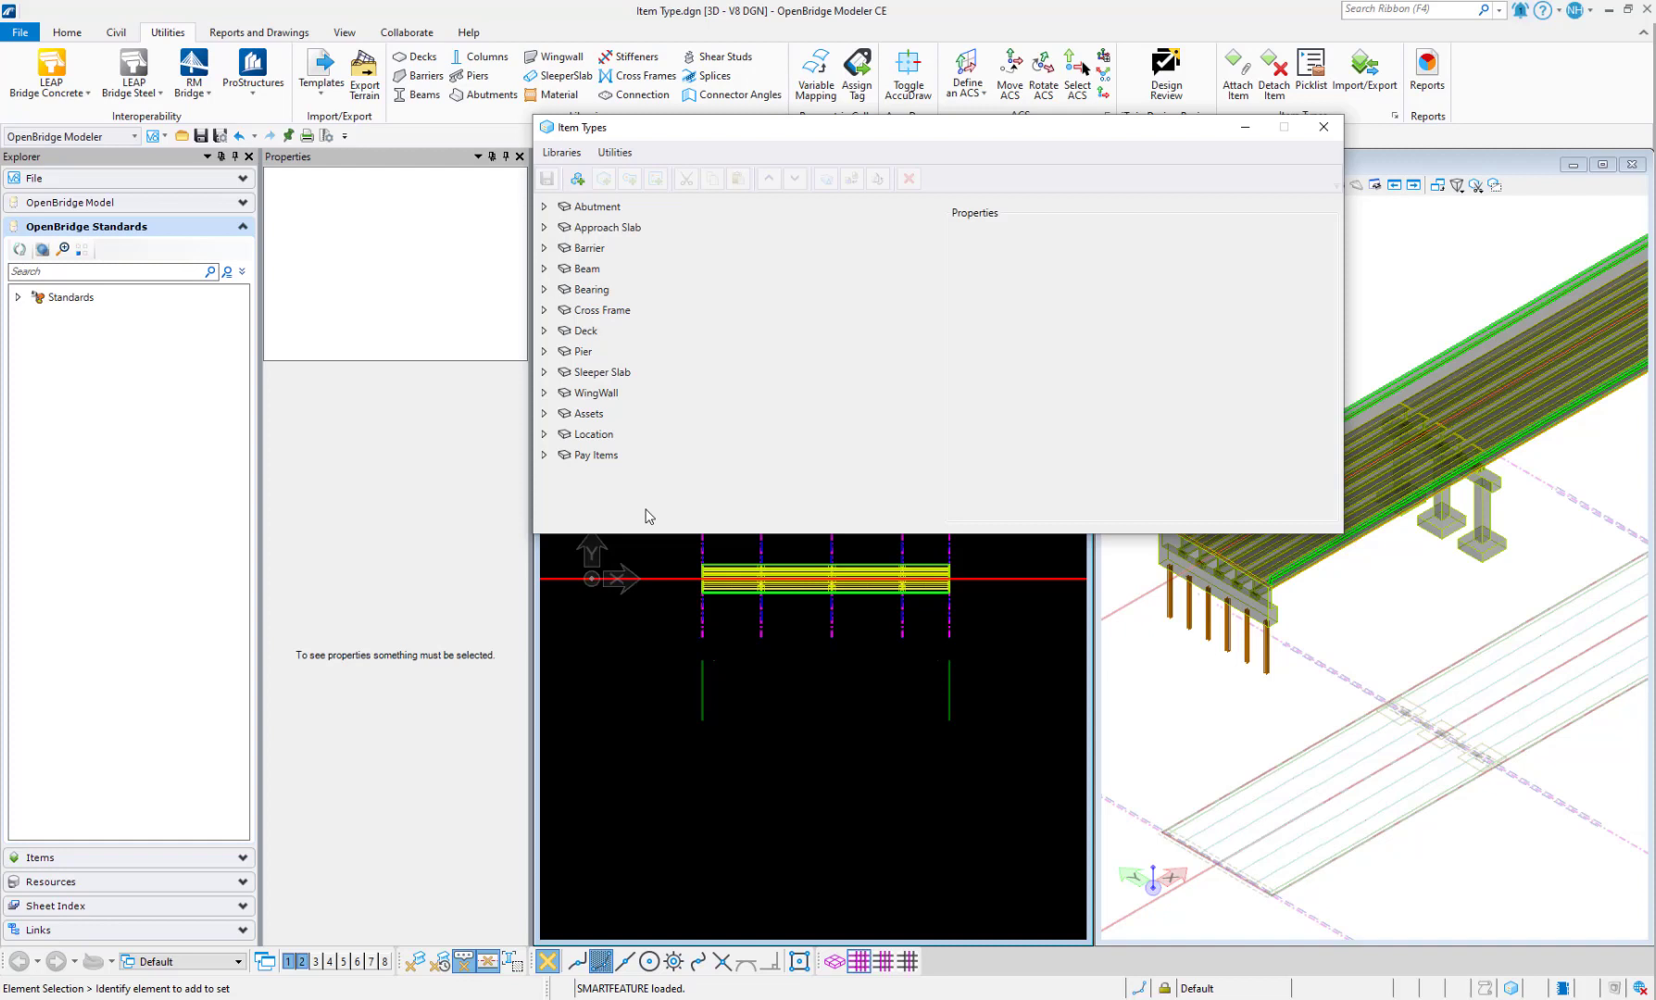
pyautogui.click(1323, 126)
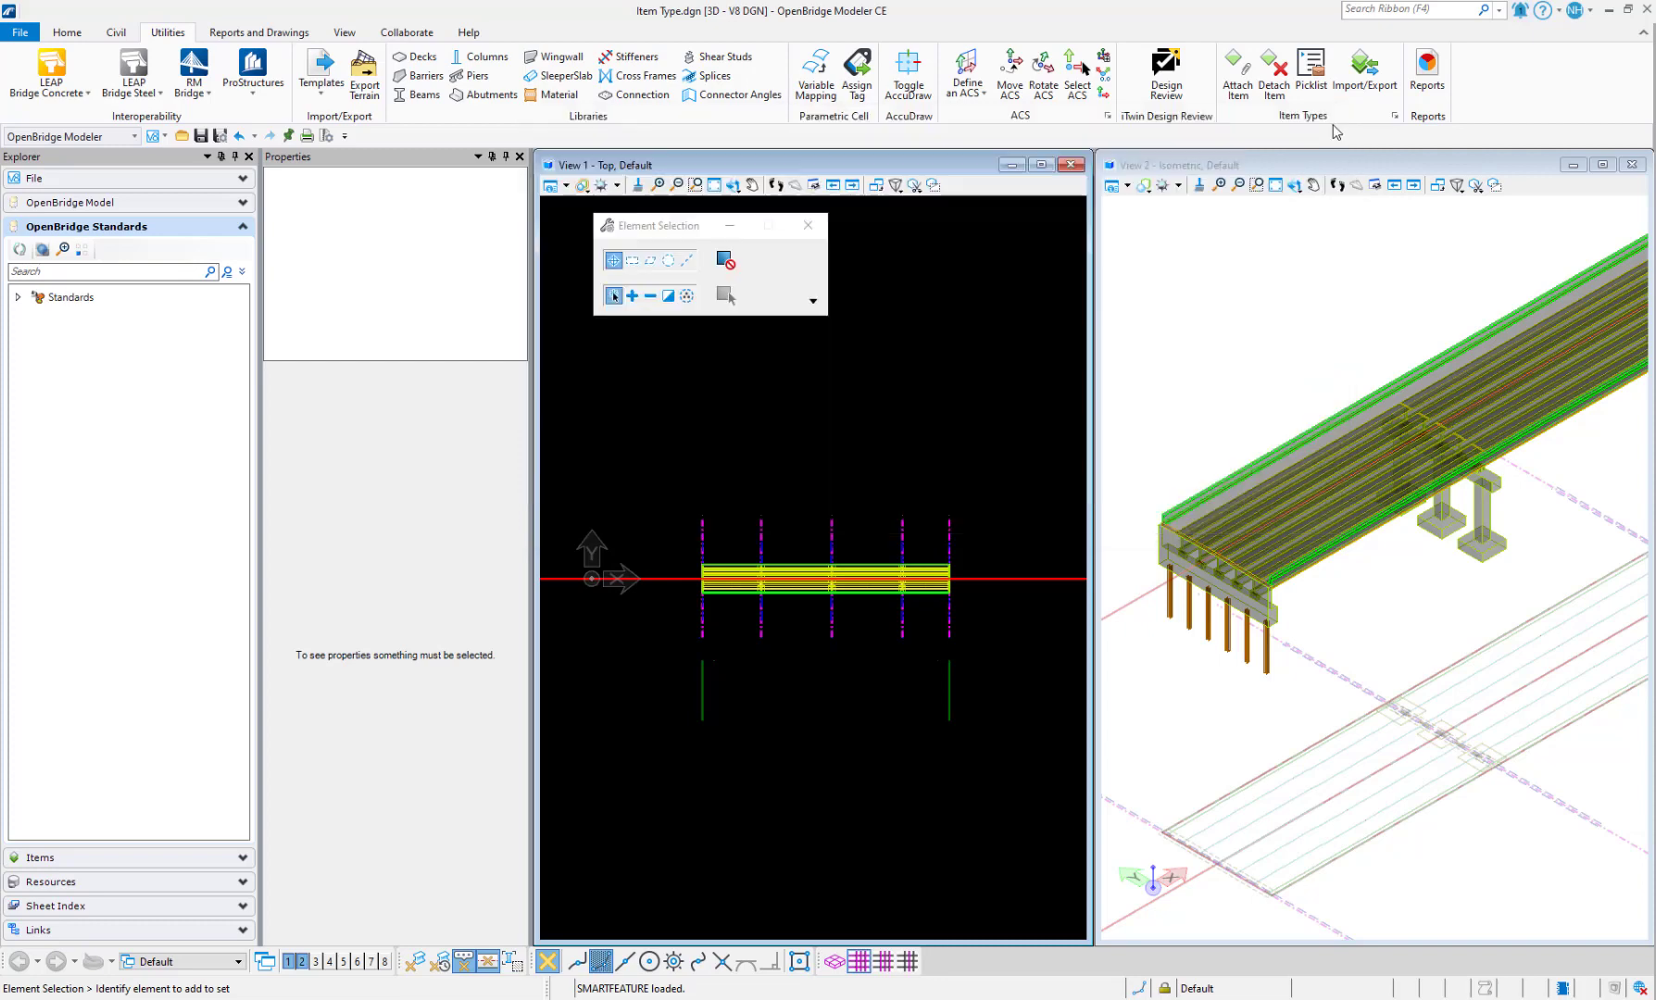
# - Inspect the feature definition assigned to the bridge barrier along the deck's far edge in the isometric view, then clear the selection
pyautogui.click(72, 33)
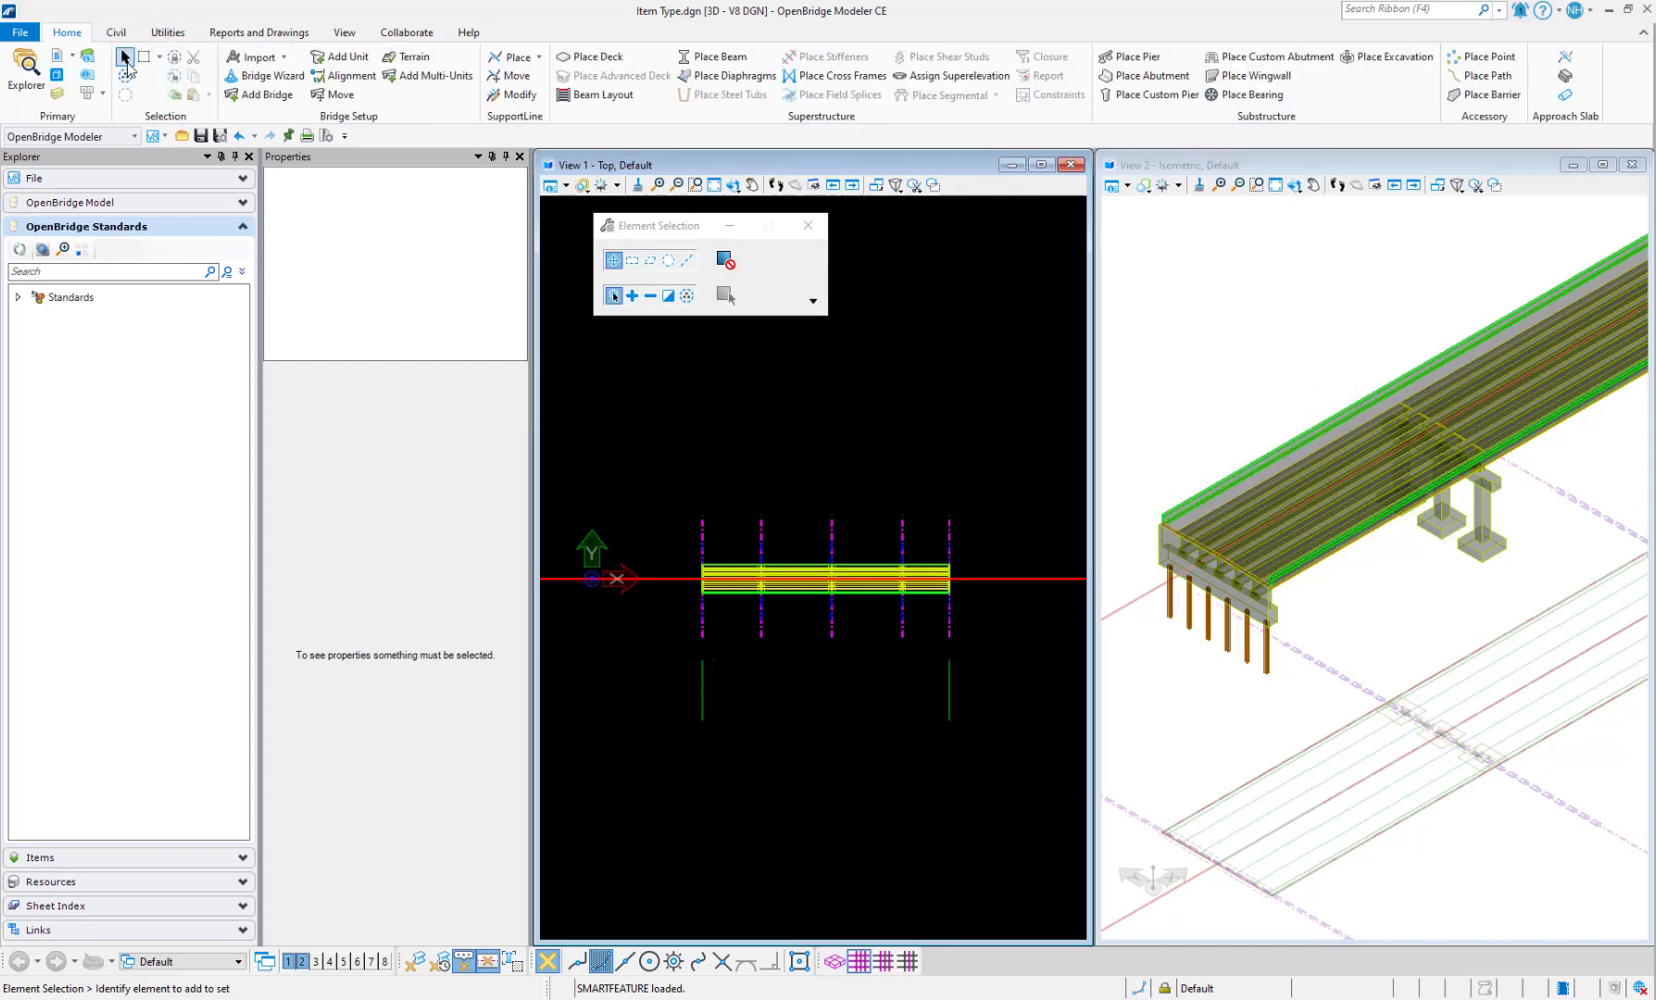
pyautogui.click(1188, 512)
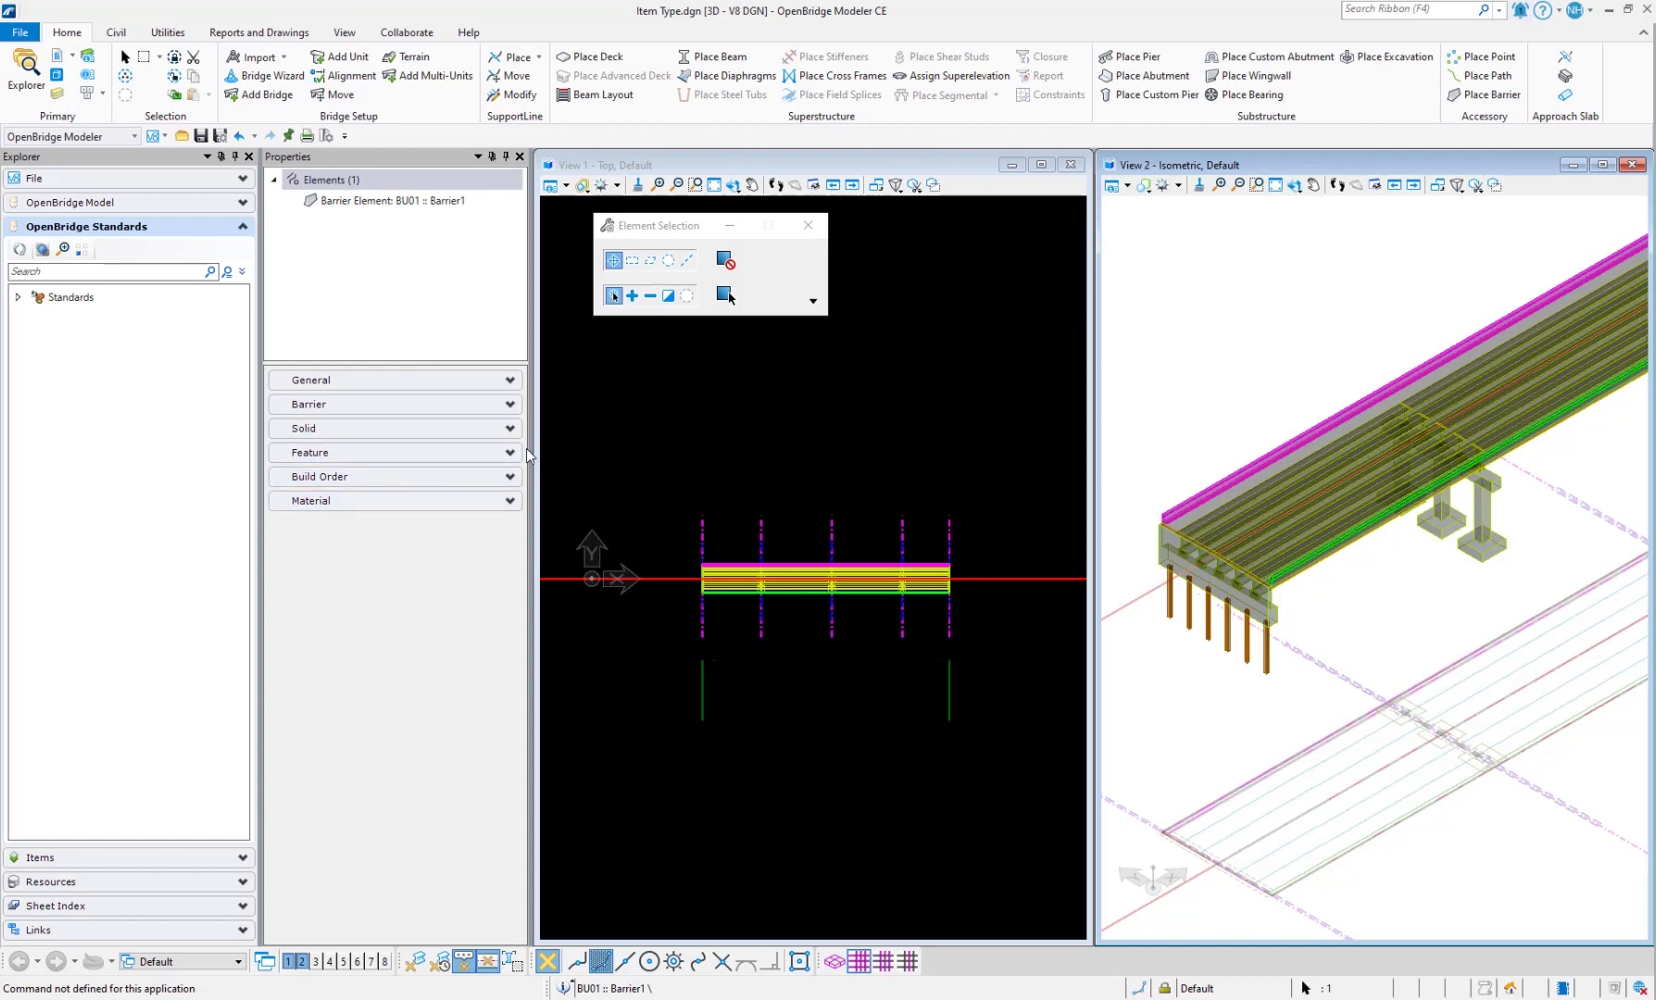
pyautogui.click(473, 453)
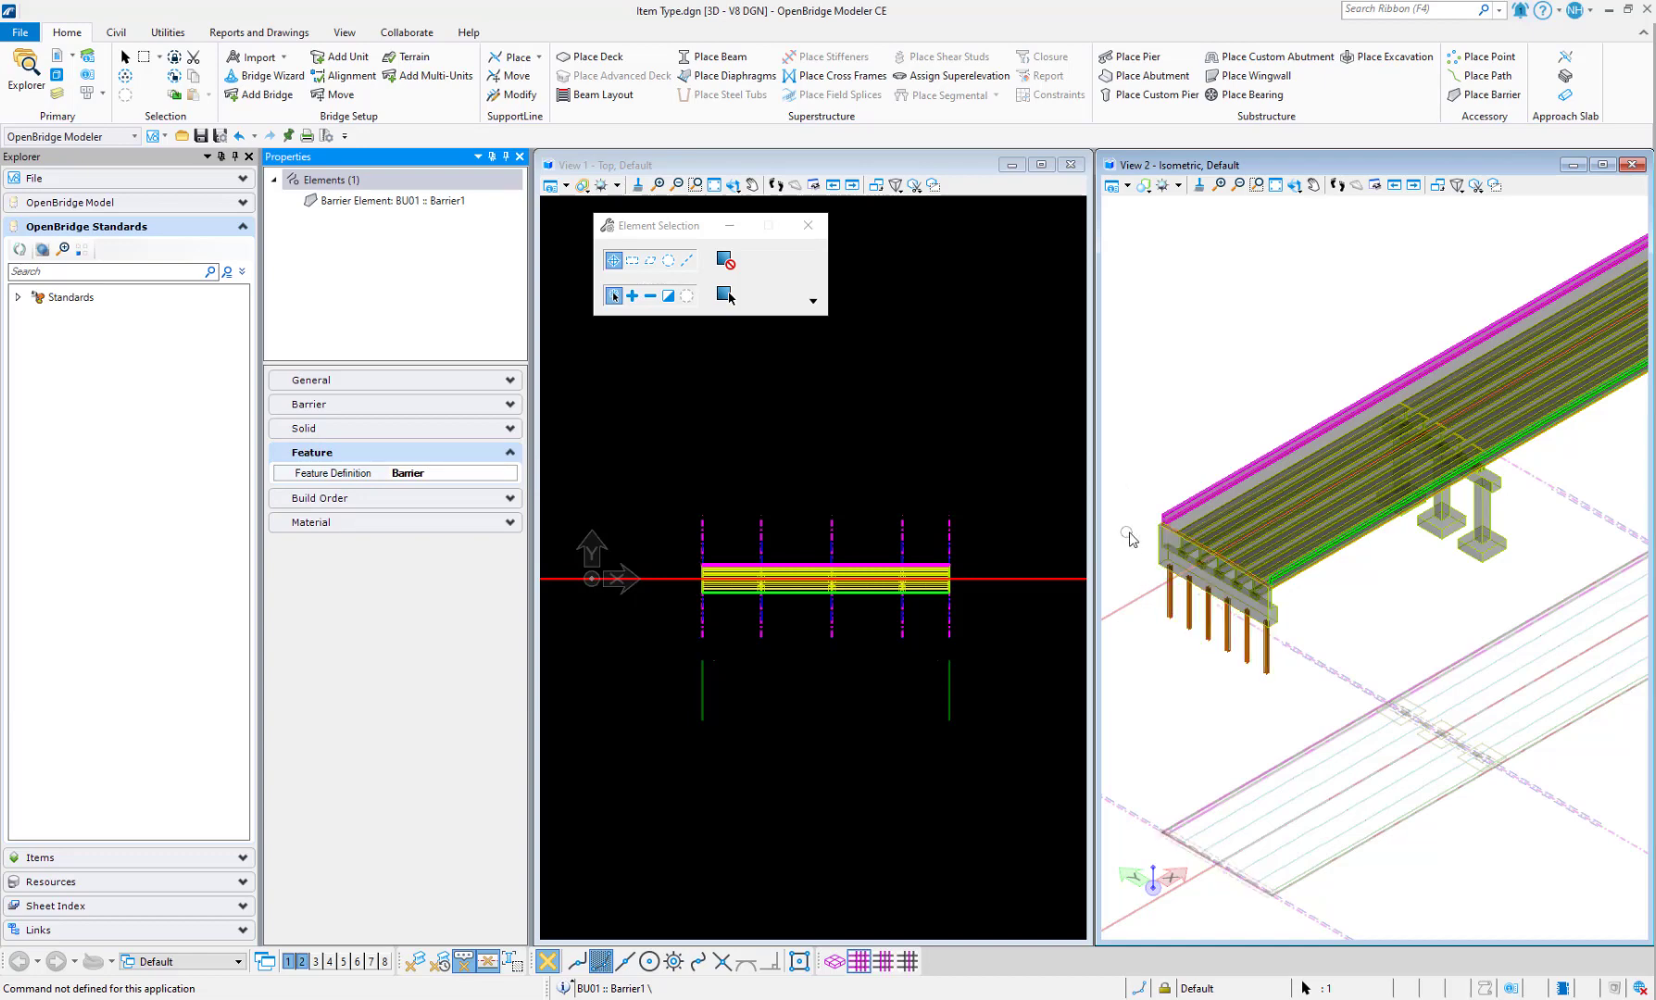
pyautogui.scroll(5, 1135, 537)
pyautogui.moveTo(1238, 467)
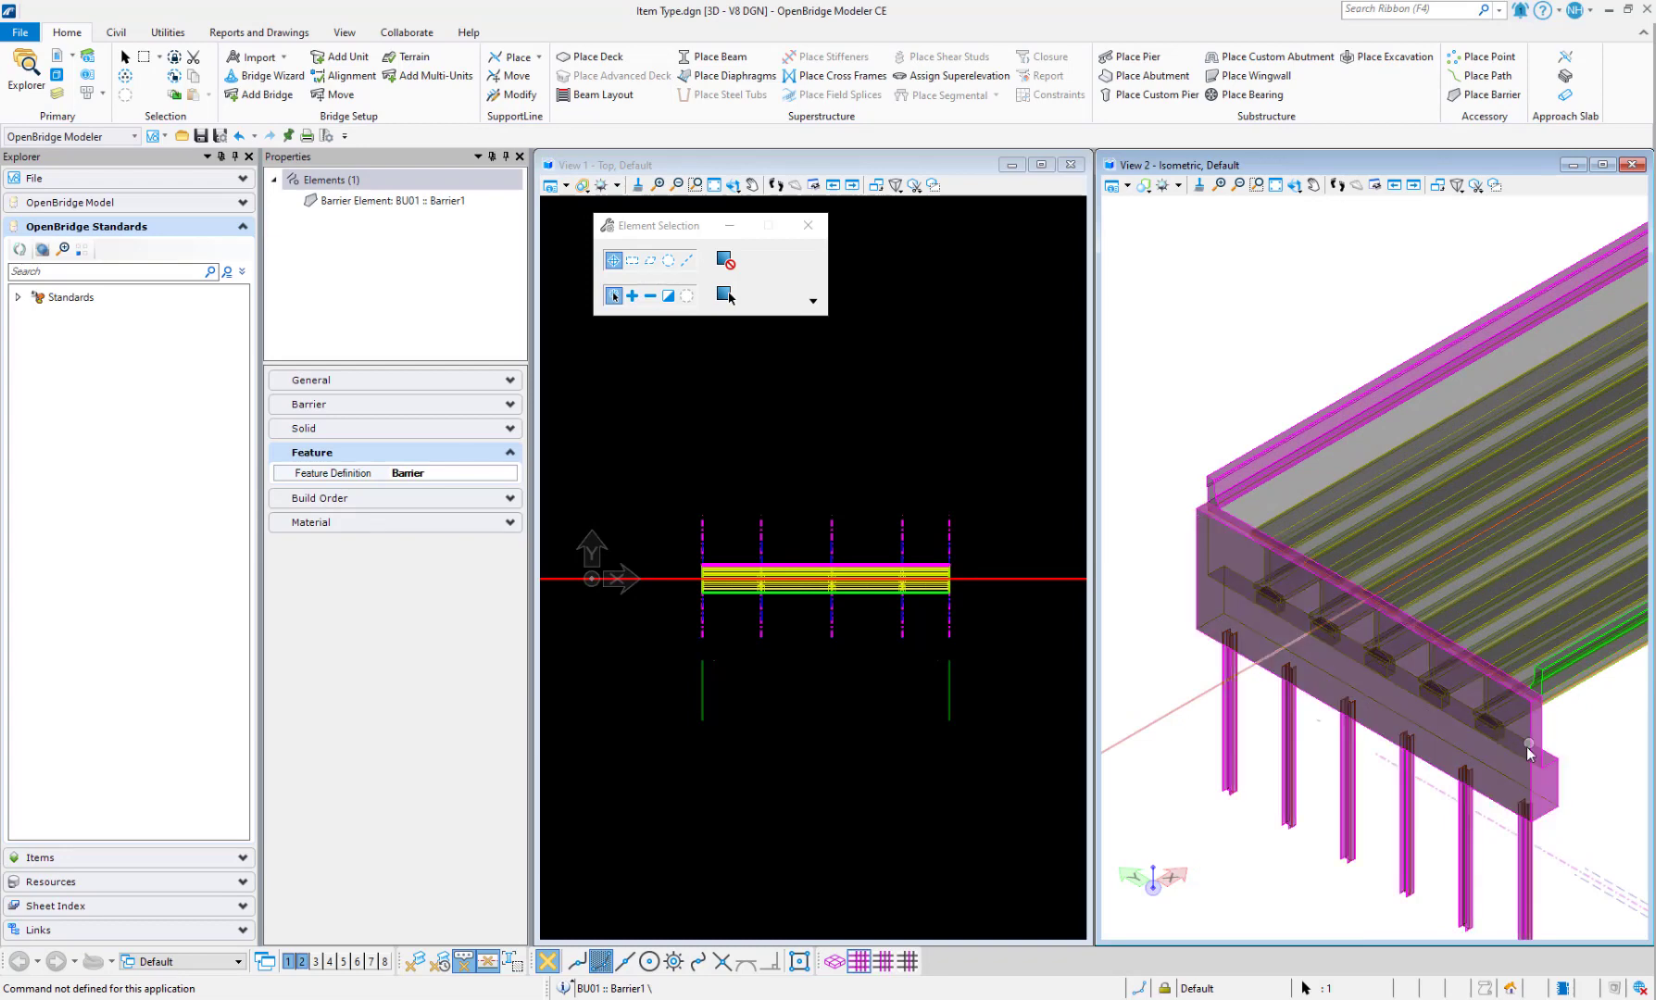
pyautogui.scroll(-3, 1250, 701)
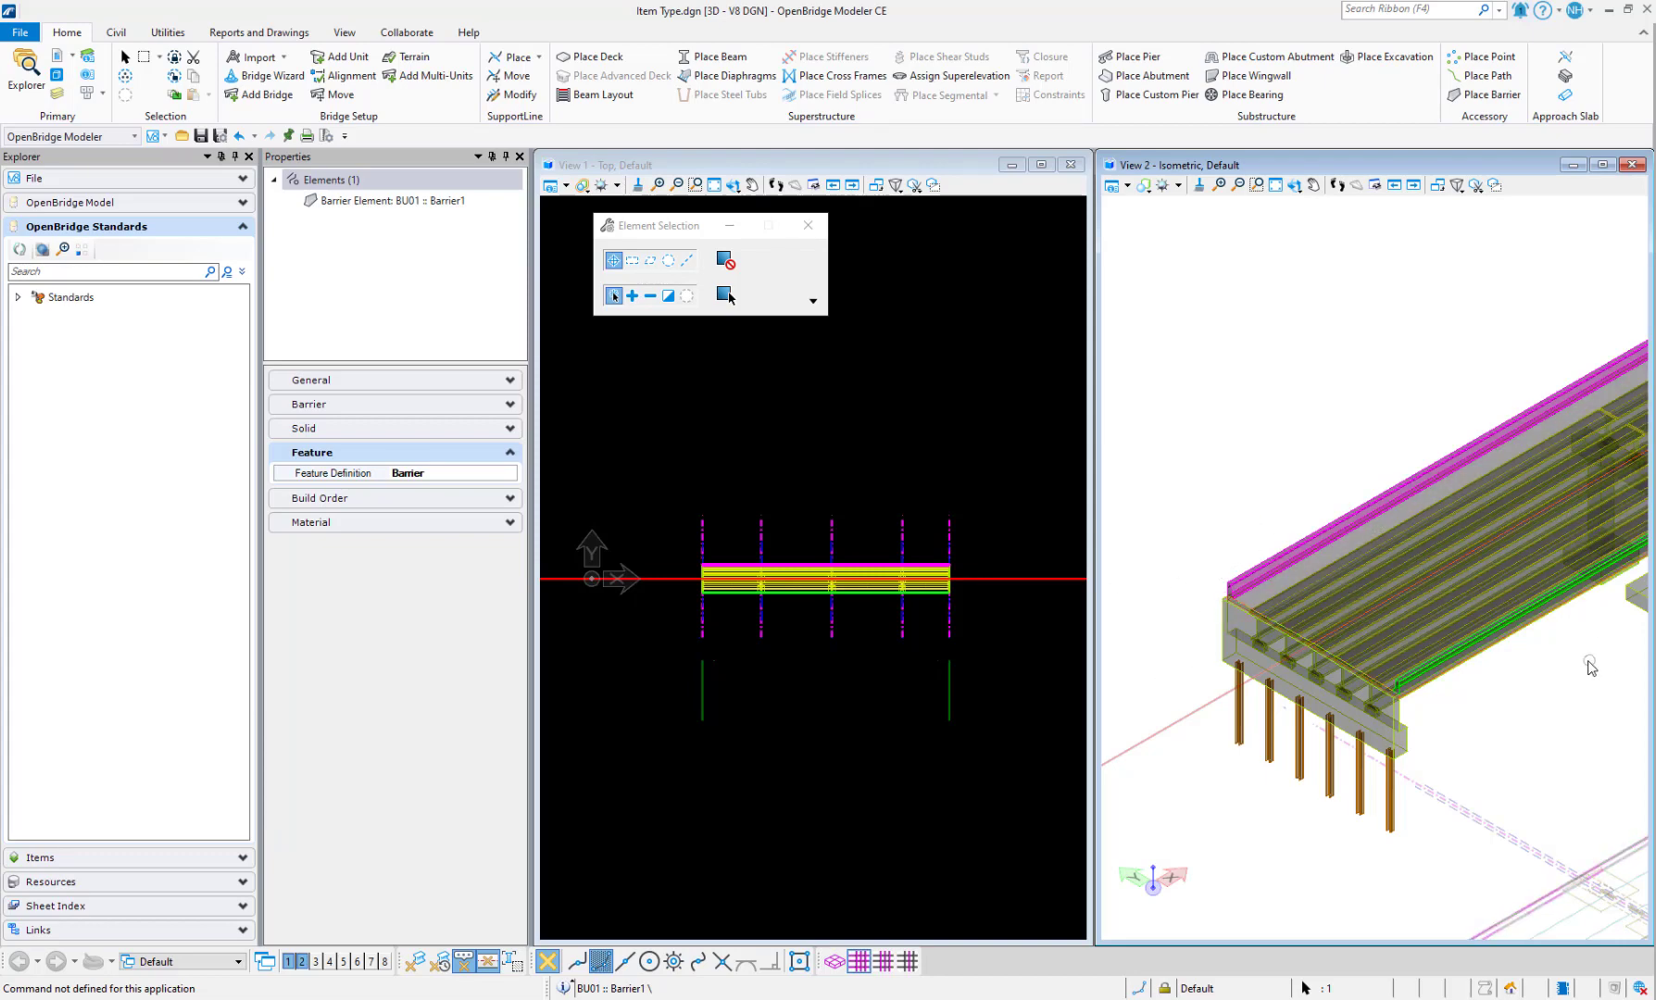
pyautogui.click(1172, 482)
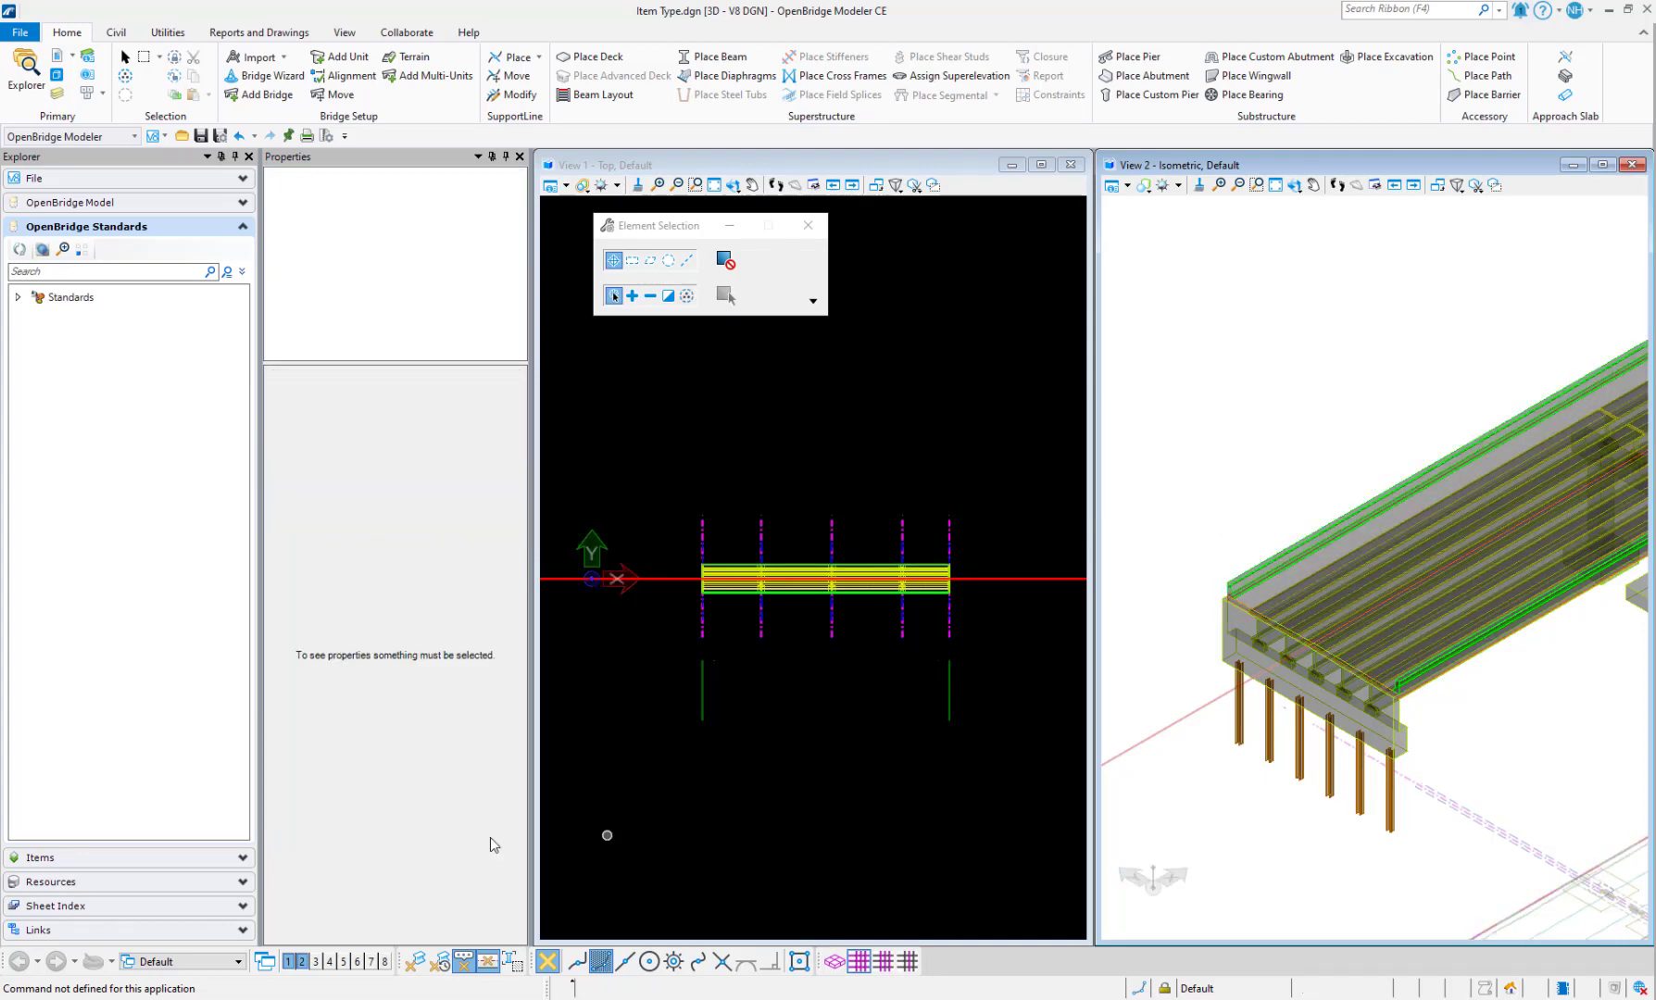
pyautogui.click(1260, 578)
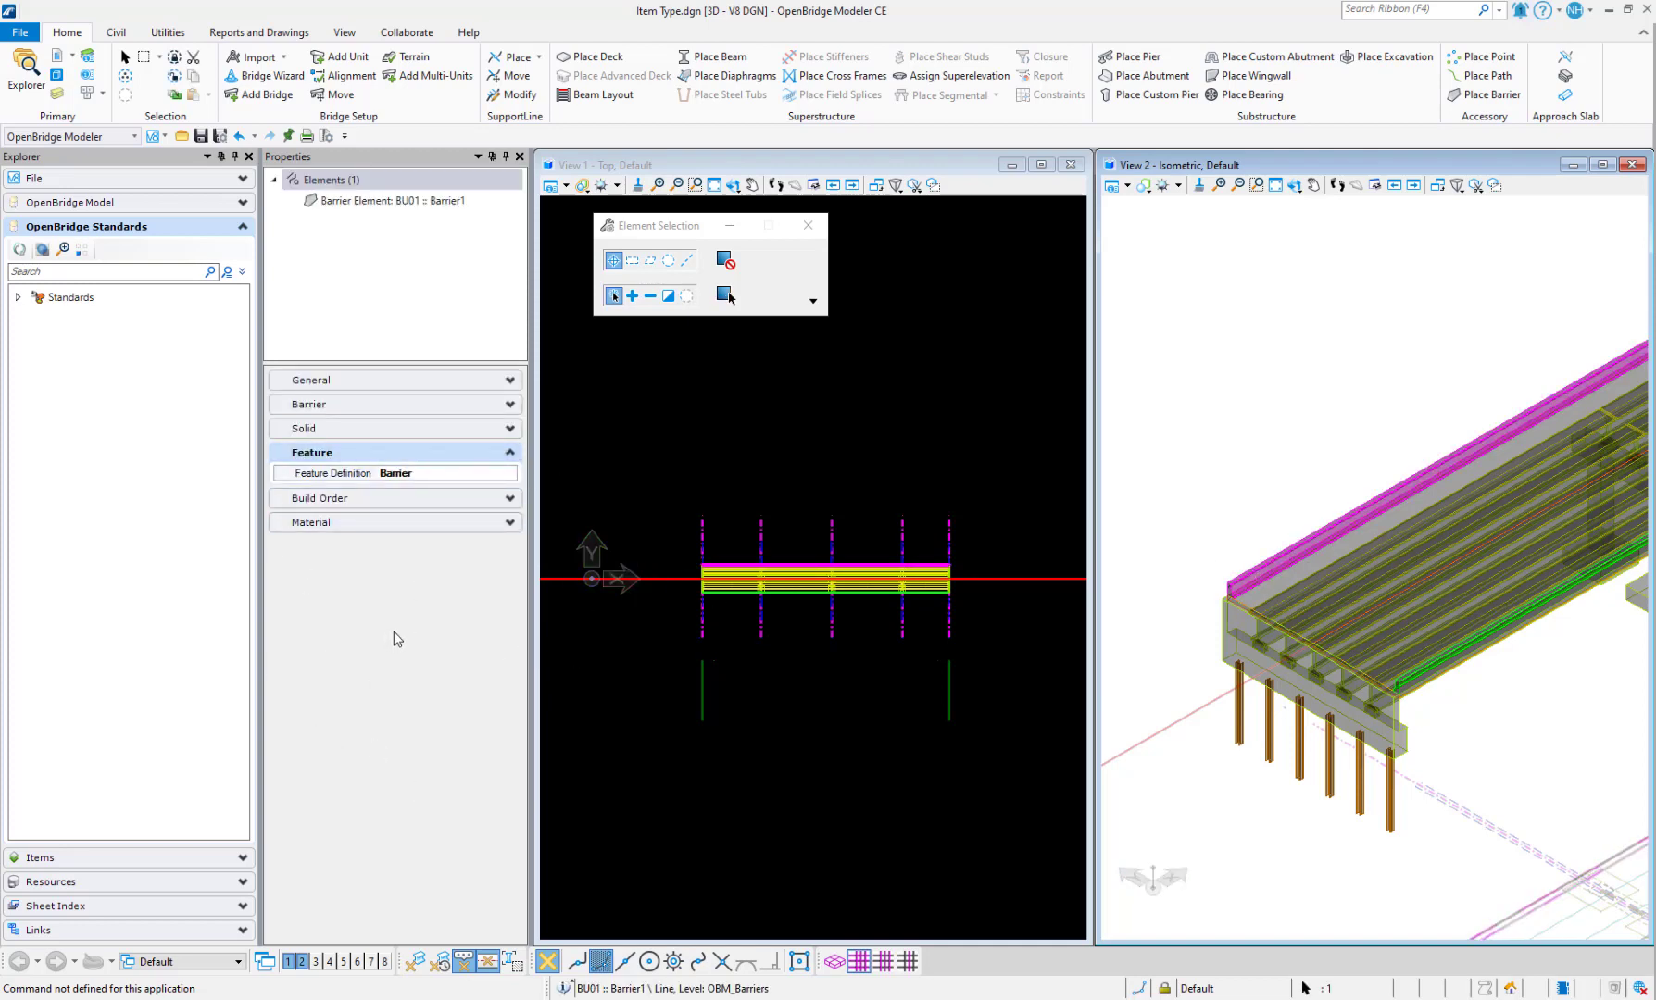
pyautogui.click(1219, 372)
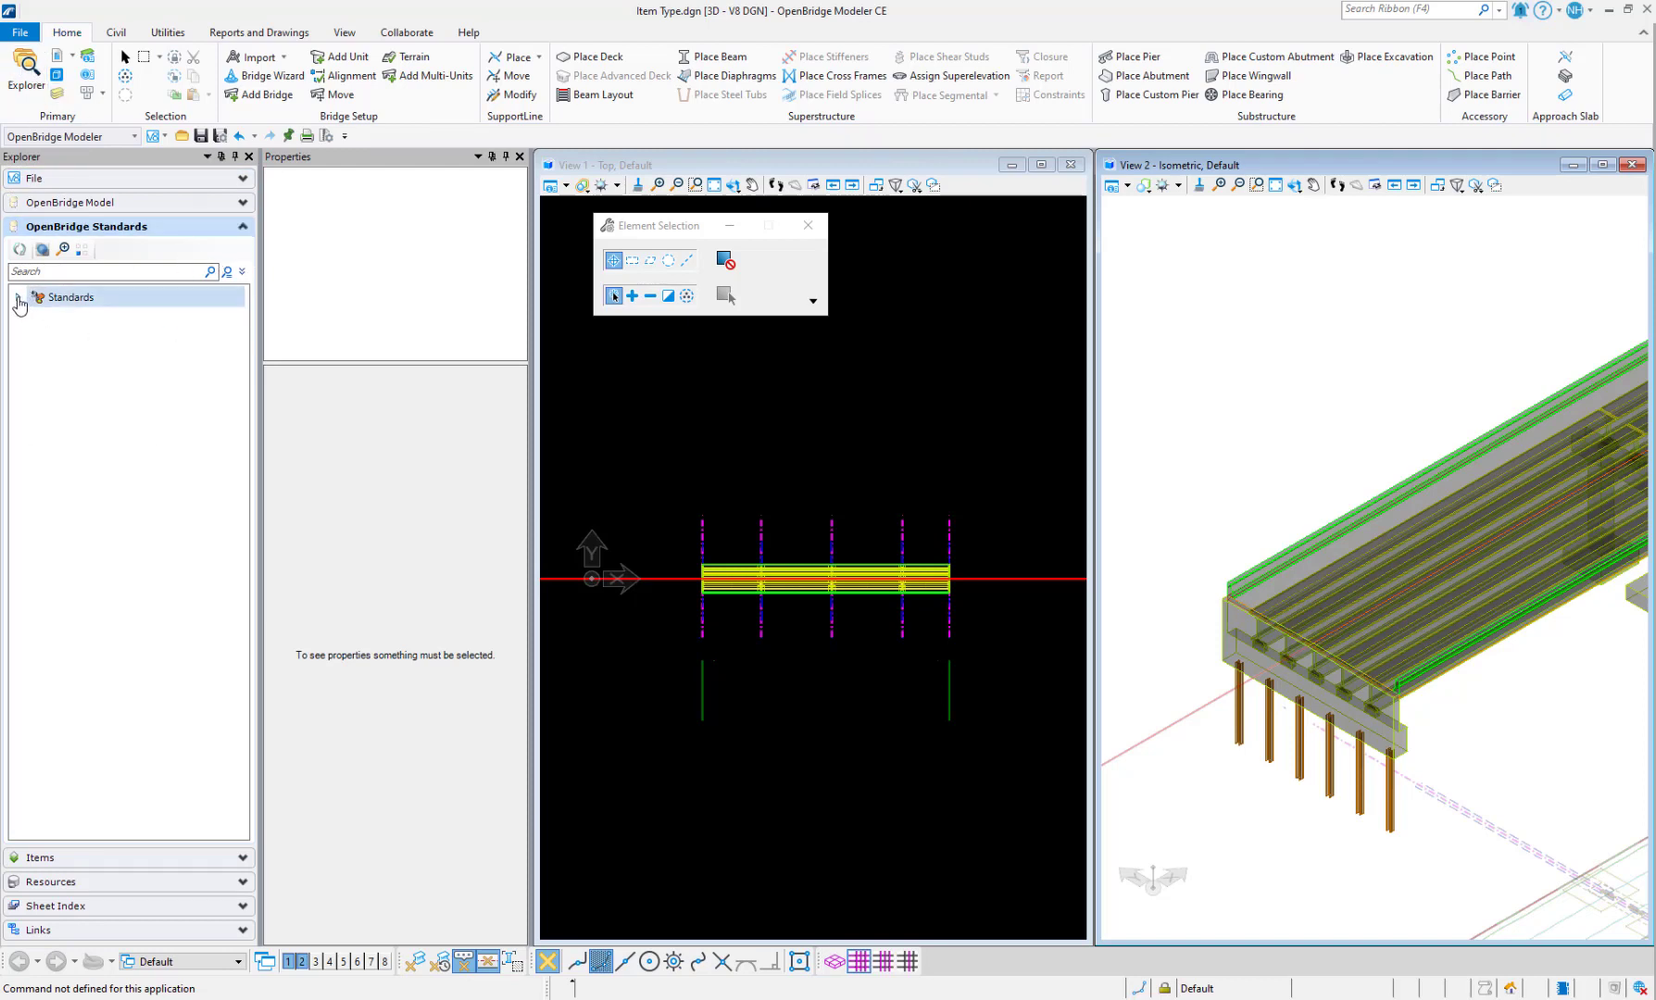
# - Select the Barrier feature definition of Item Type.dgn in the OpenBridge Standards tree
pyautogui.click(18, 298)
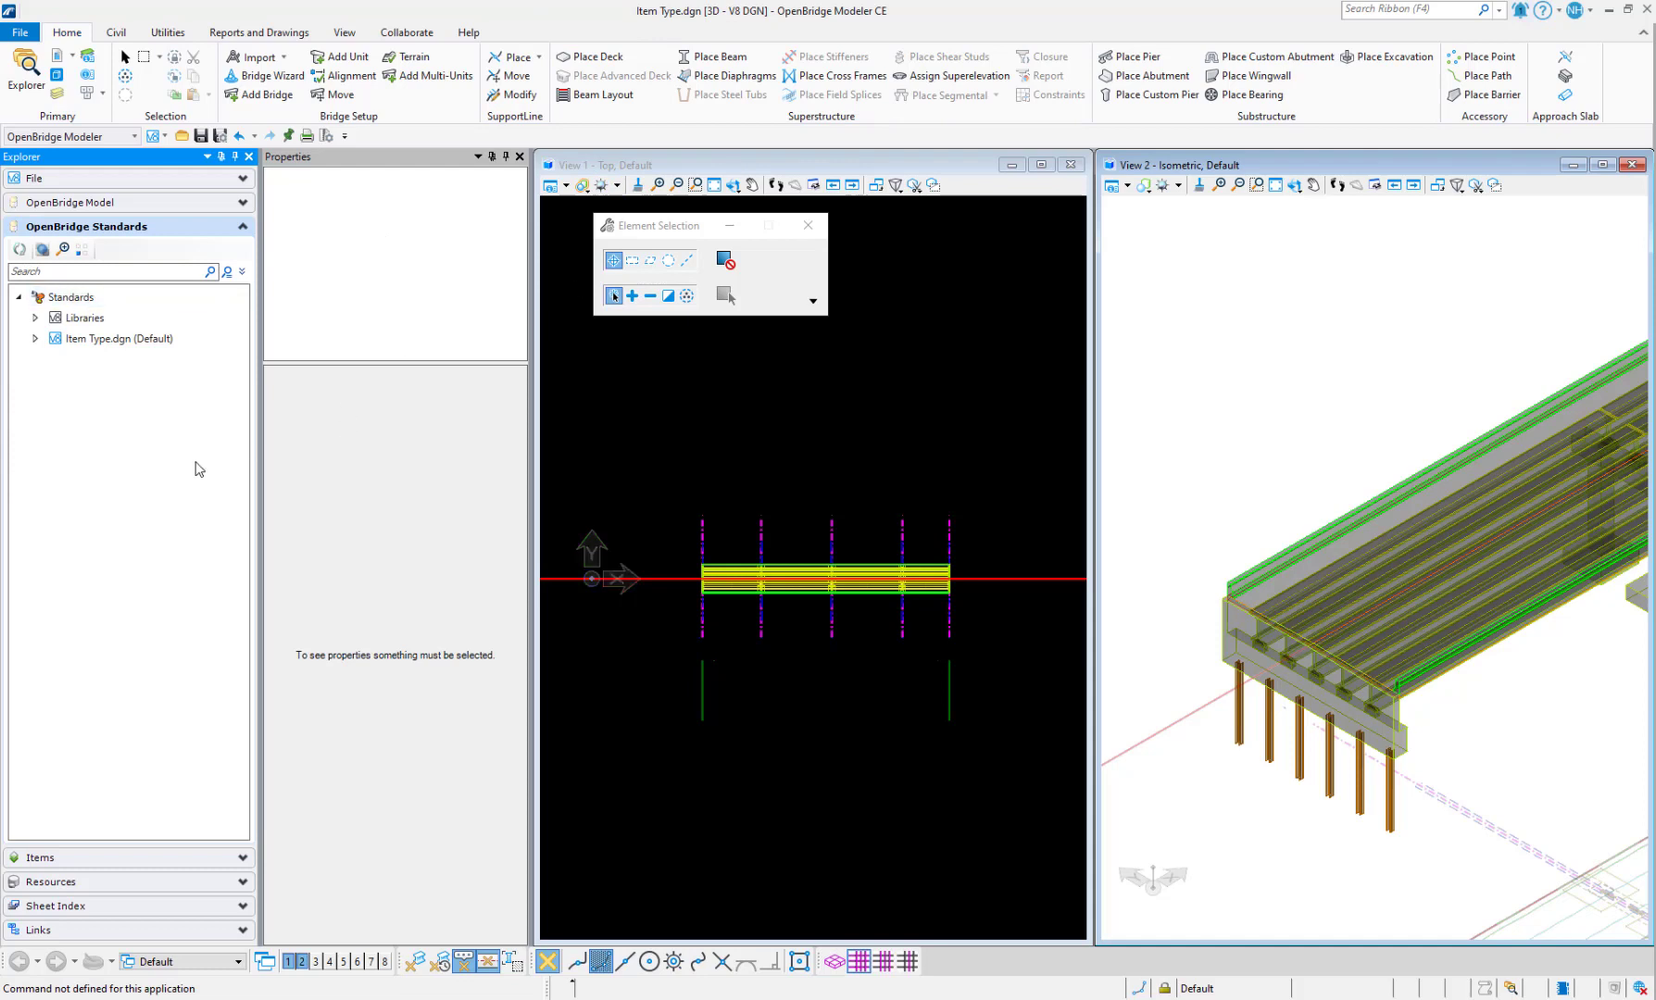
pyautogui.click(36, 339)
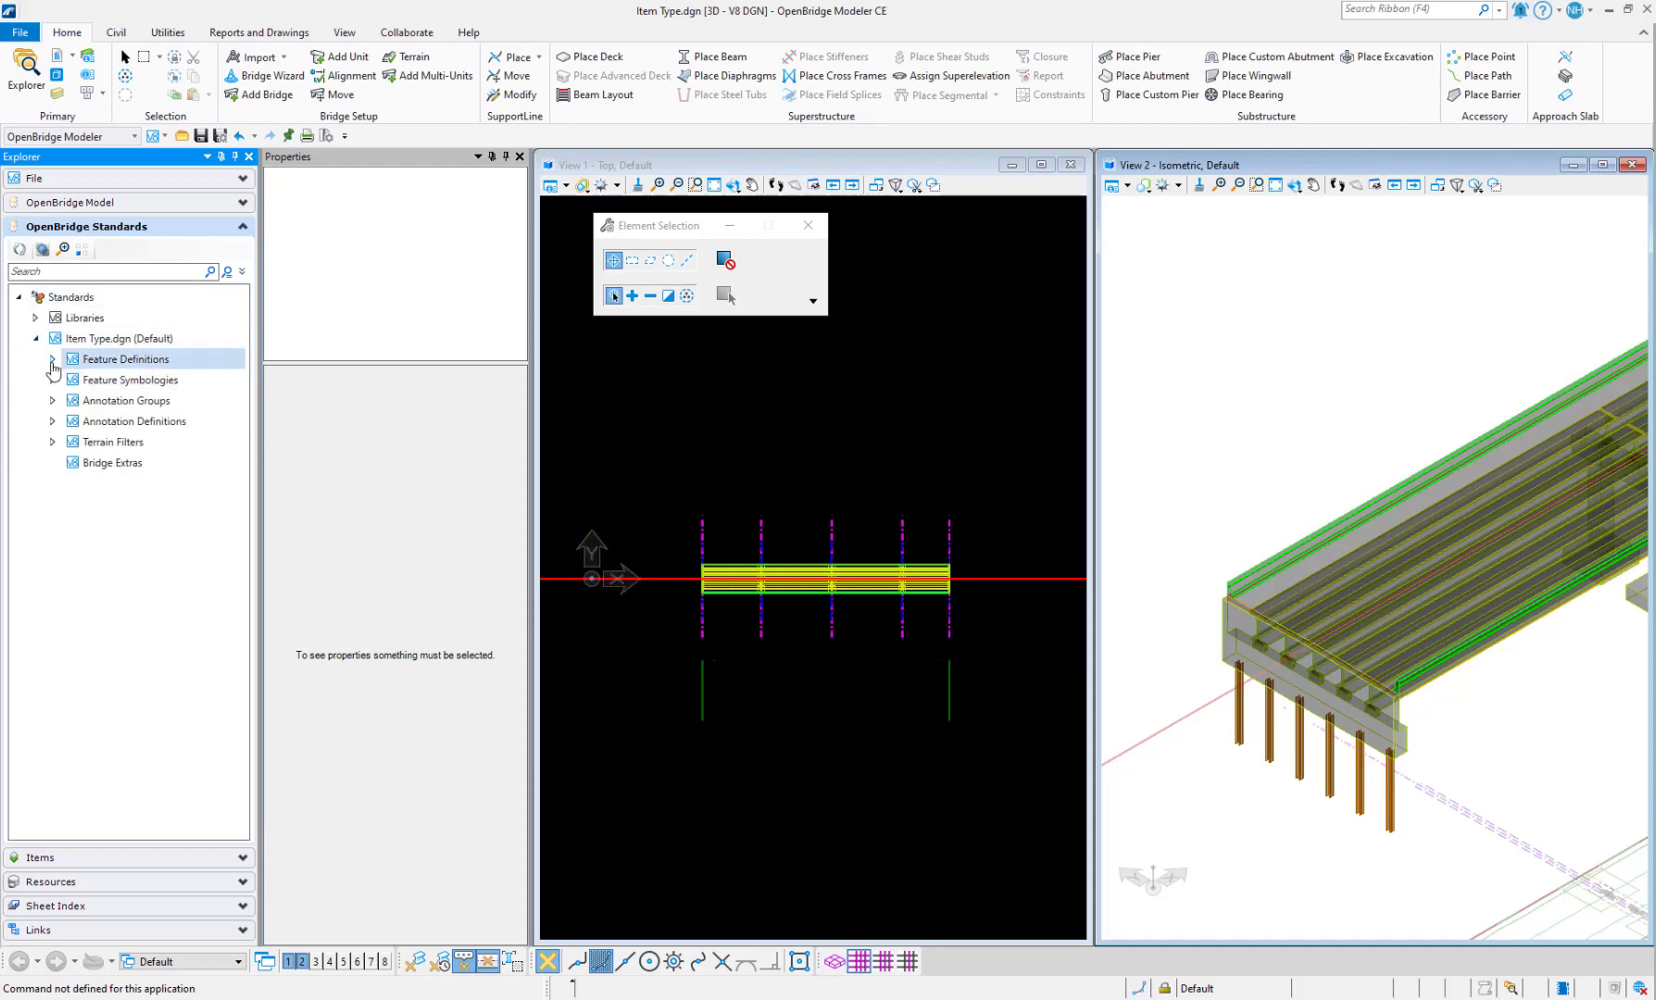
pyautogui.click(52, 359)
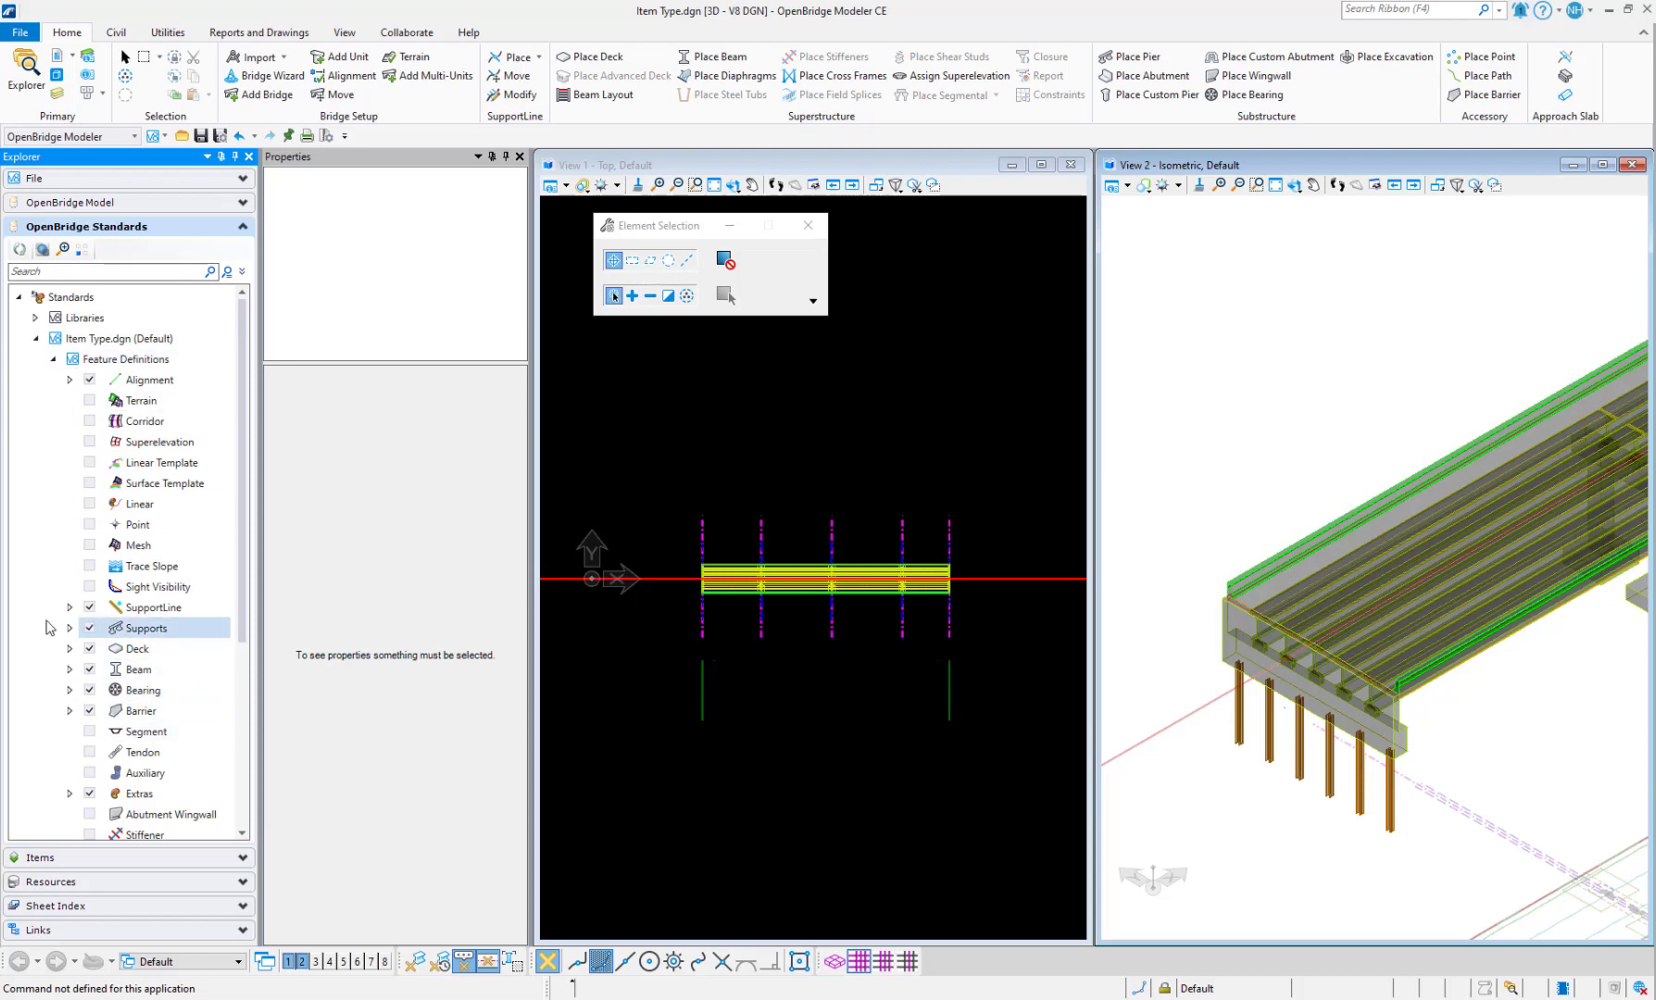
pyautogui.scroll(2, 1324, 584)
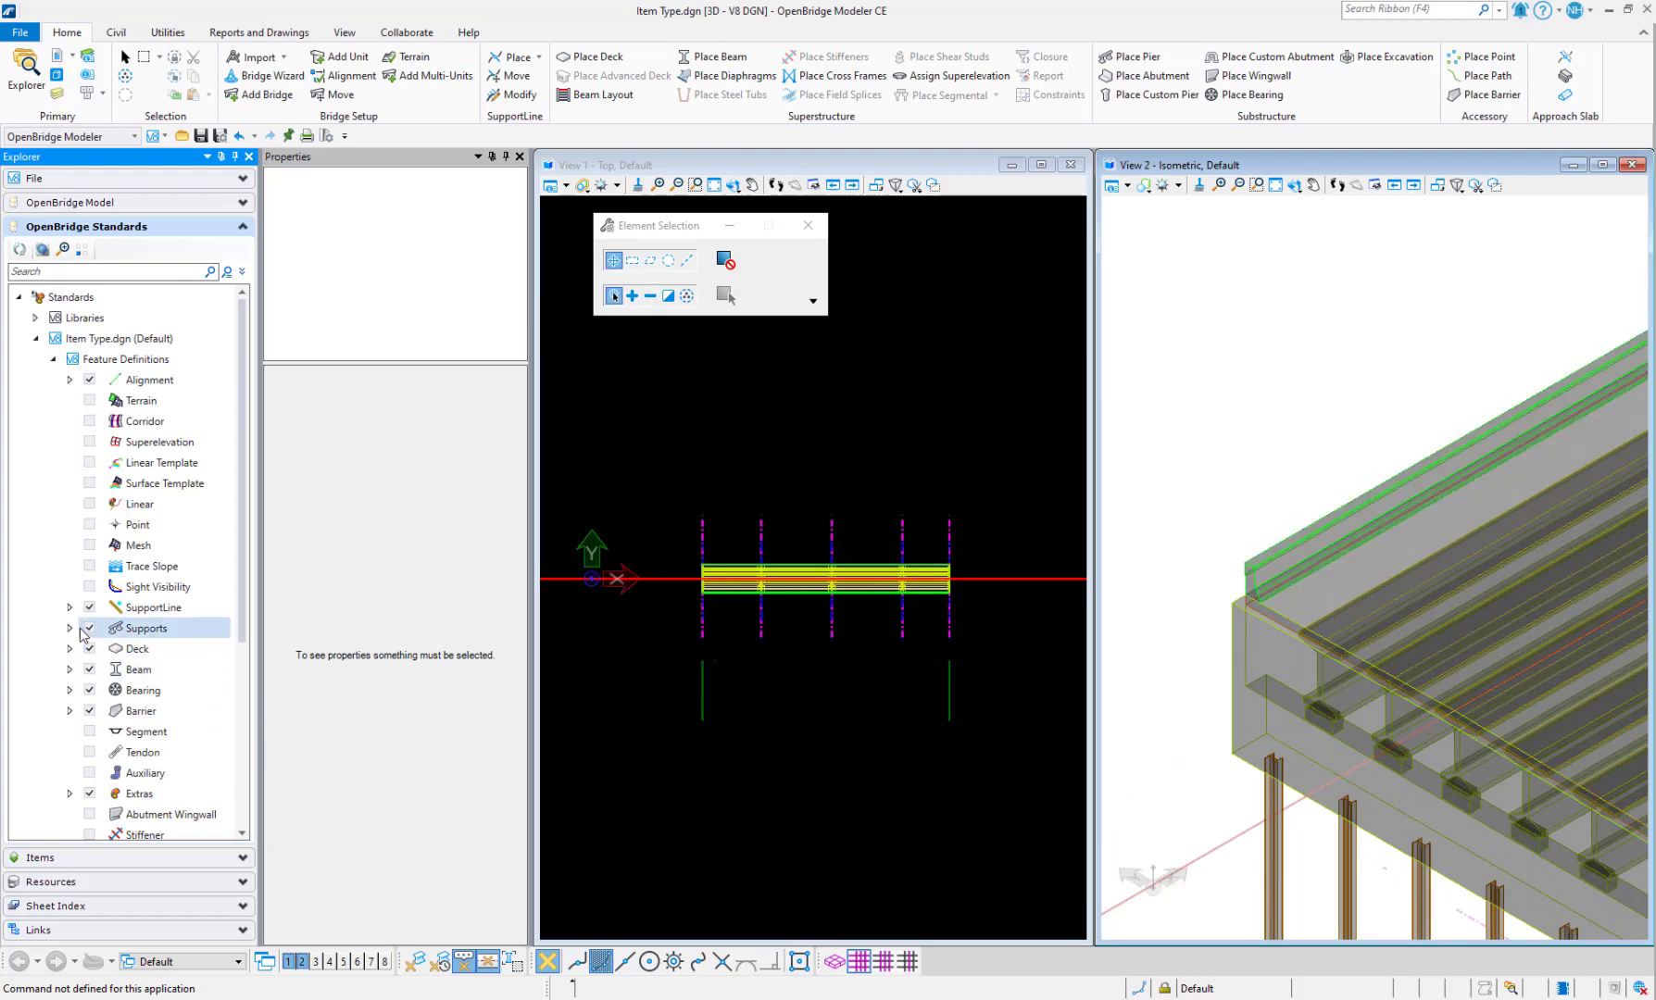
pyautogui.click(70, 710)
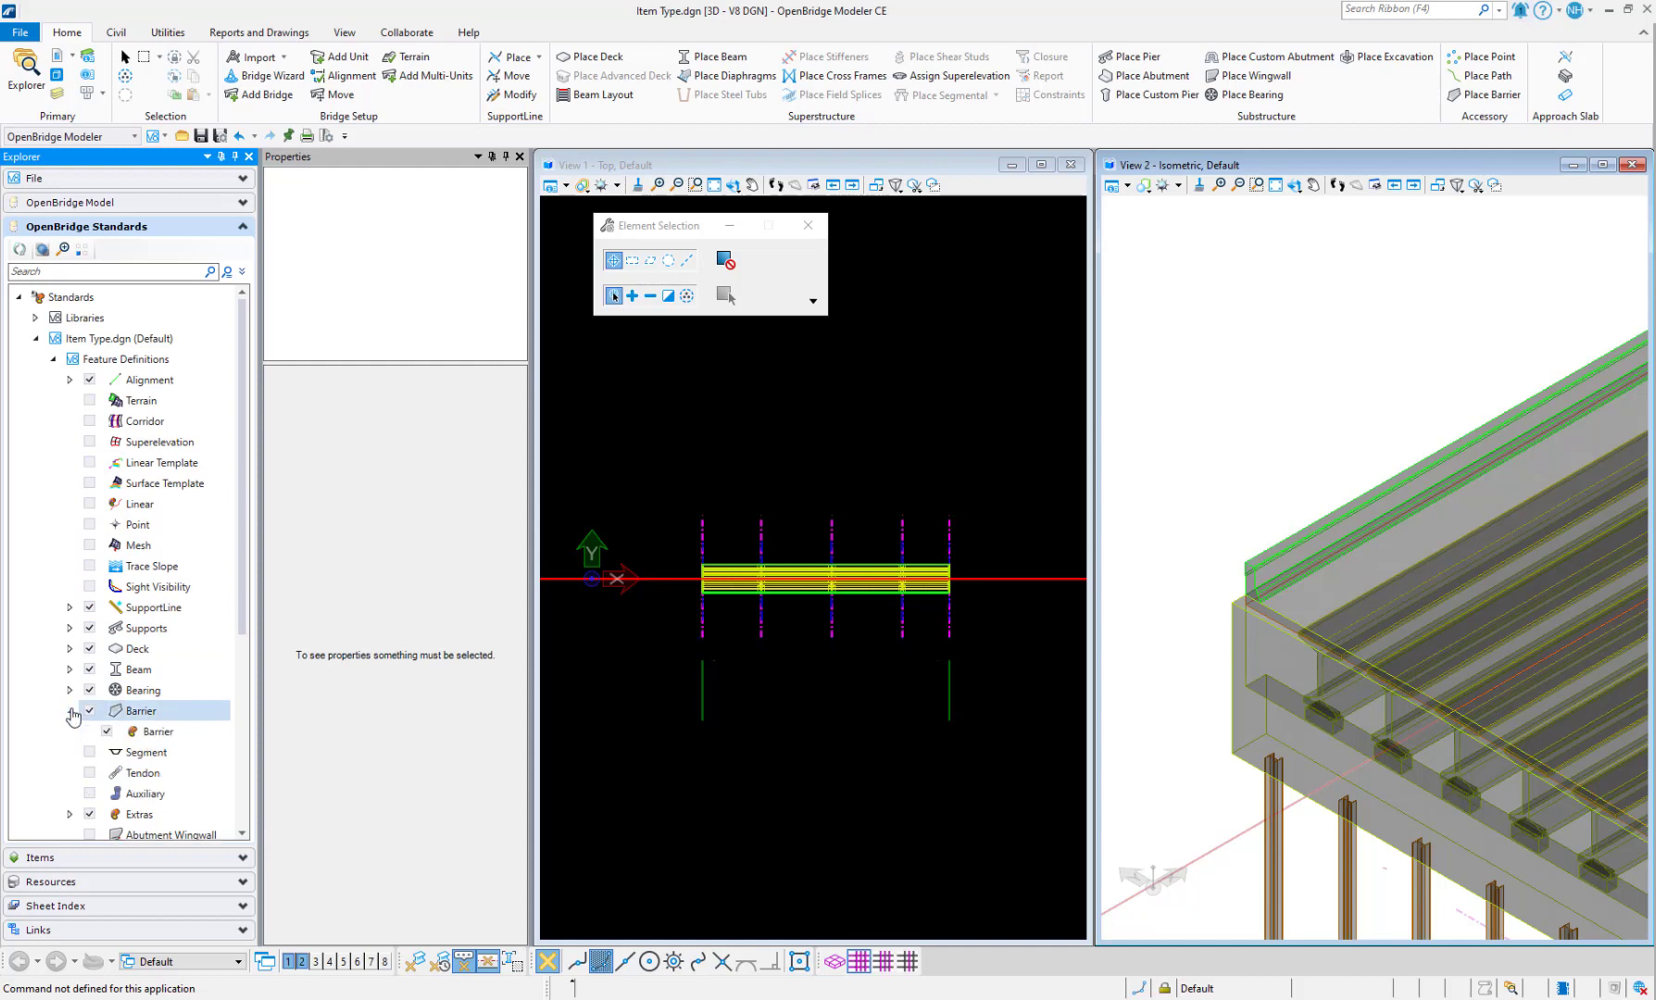
pyautogui.click(146, 733)
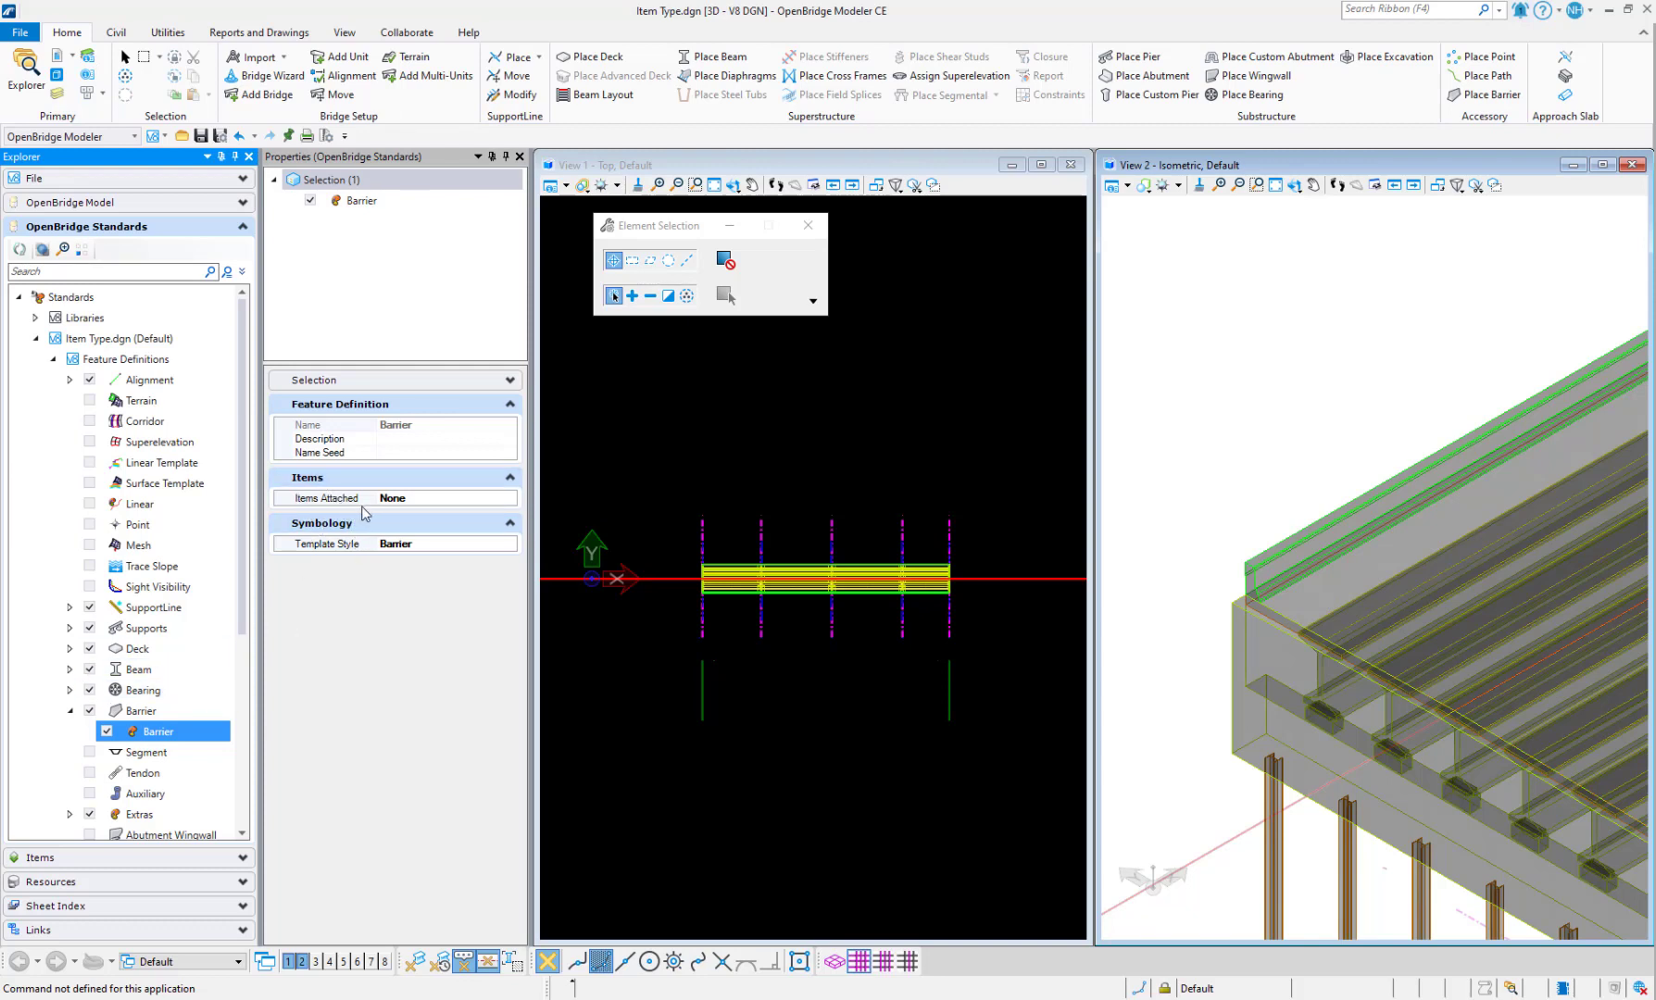
# - Compare the item choices offered for the Barrier feature definition with the libraries in the Item Types dialog
pyautogui.click(493, 501)
pyautogui.click(509, 499)
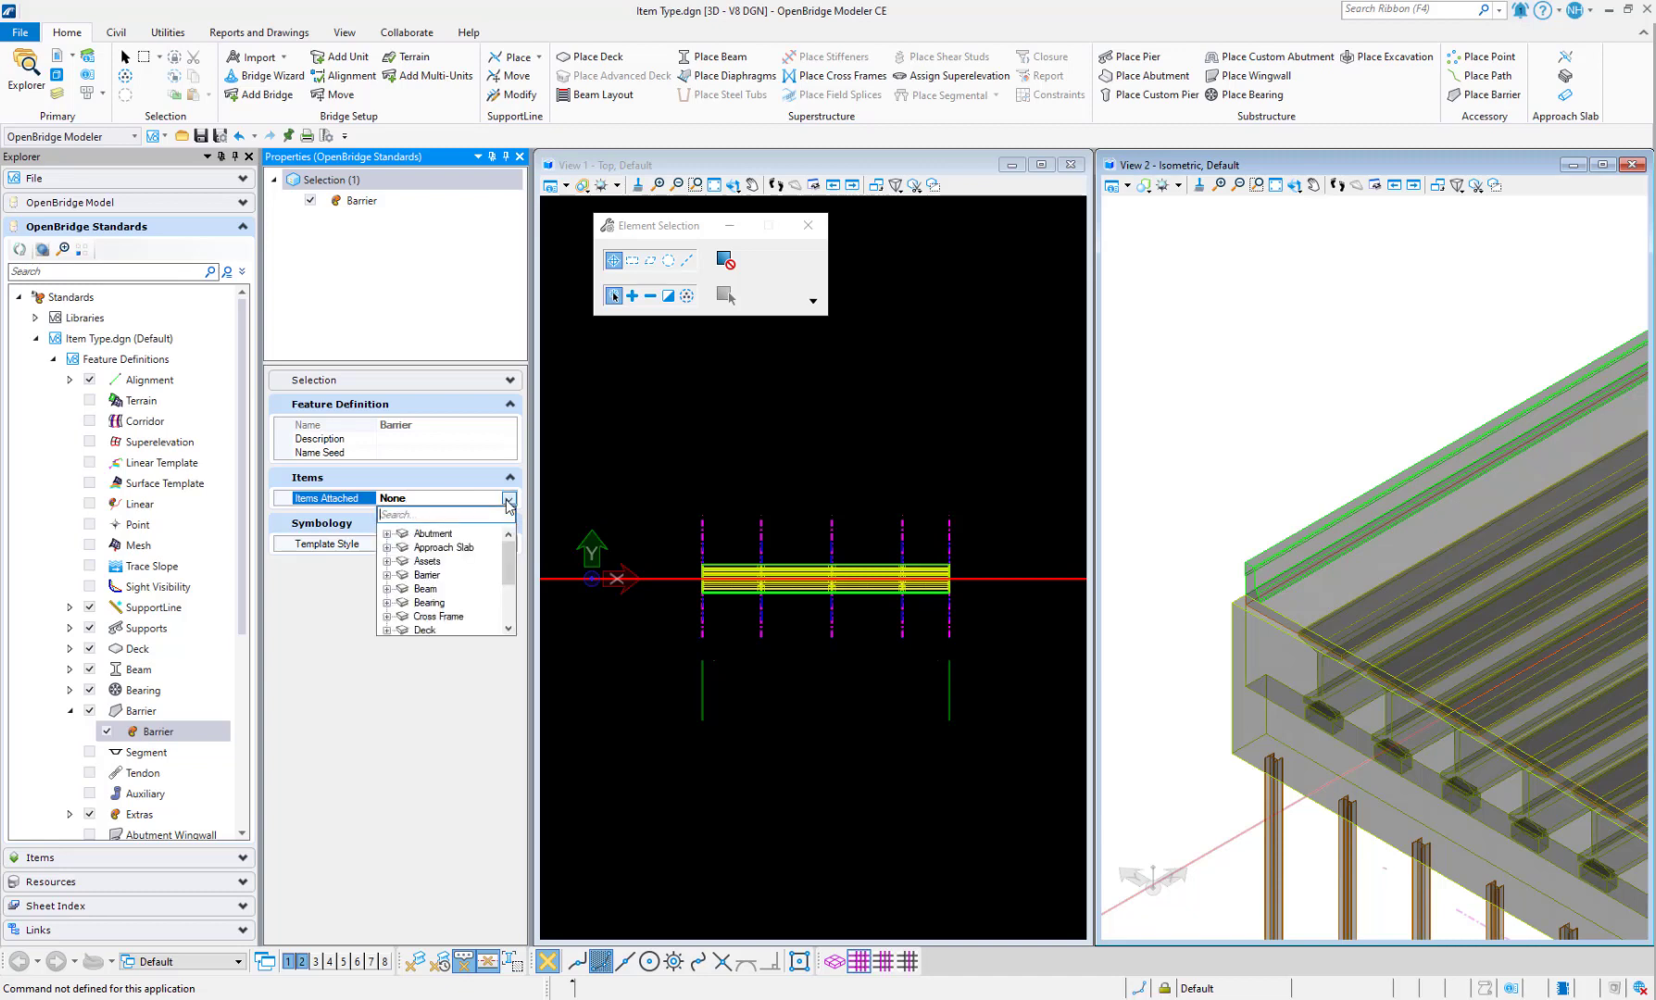
pyautogui.moveTo(509, 569)
pyautogui.mouseDown()
pyautogui.moveTo(508, 618)
pyautogui.moveTo(507, 549)
pyautogui.mouseUp()
pyautogui.click(1486, 108)
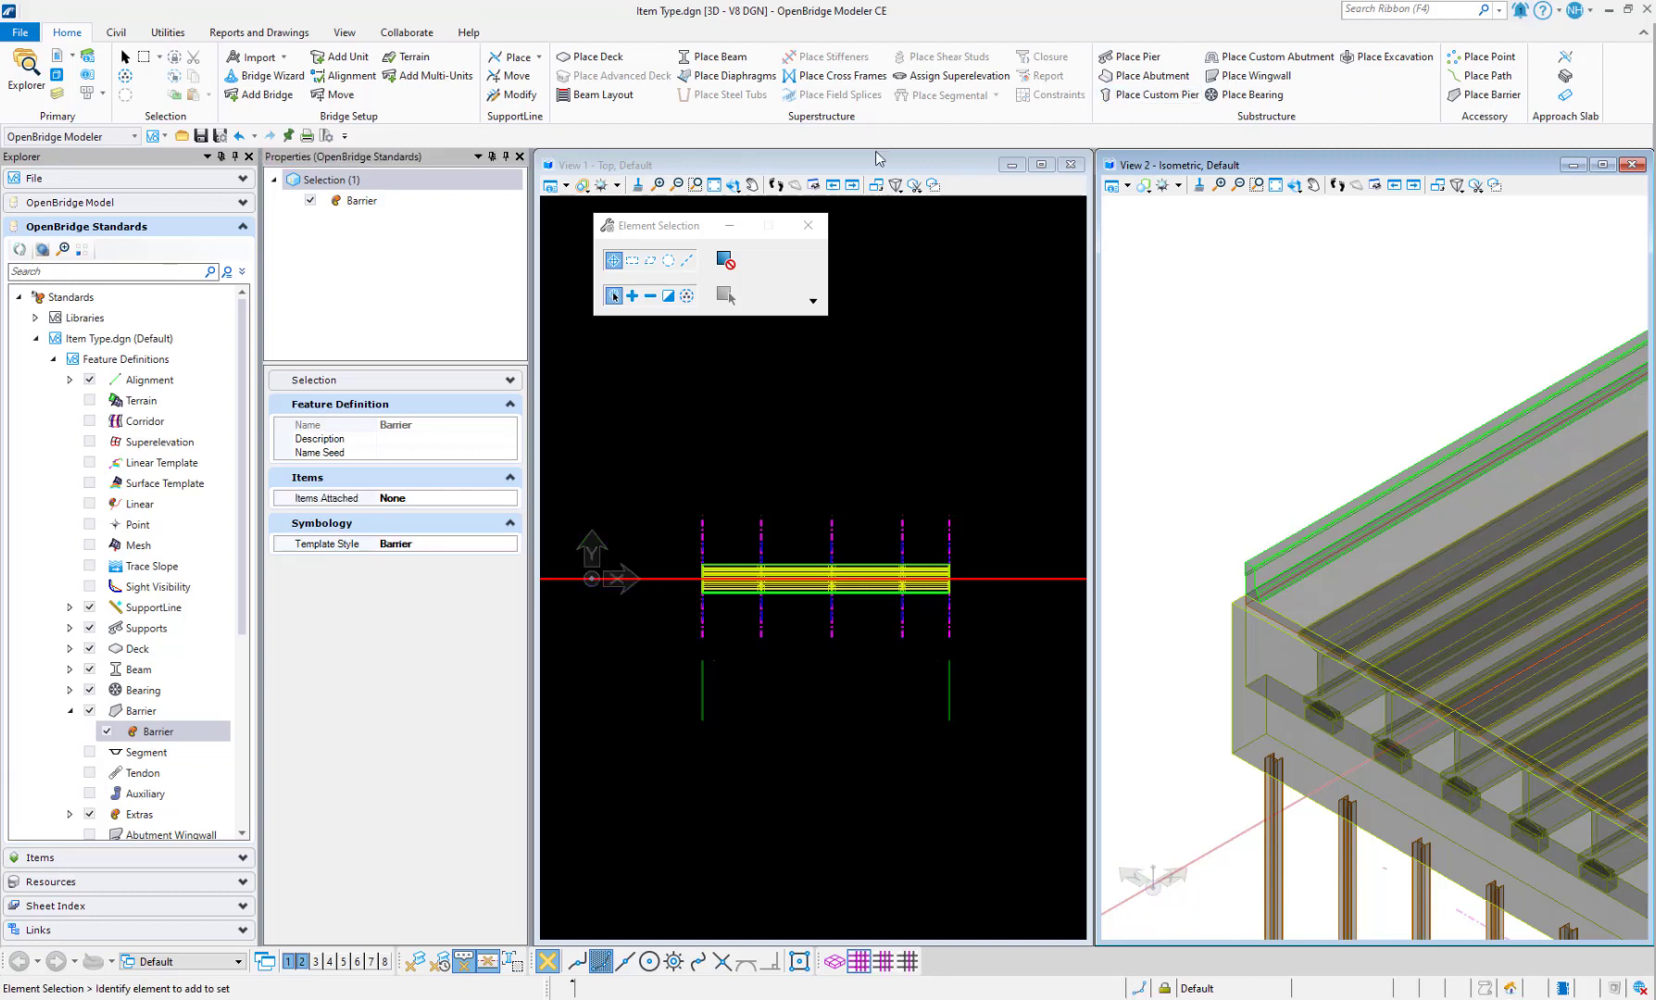
pyautogui.click(168, 34)
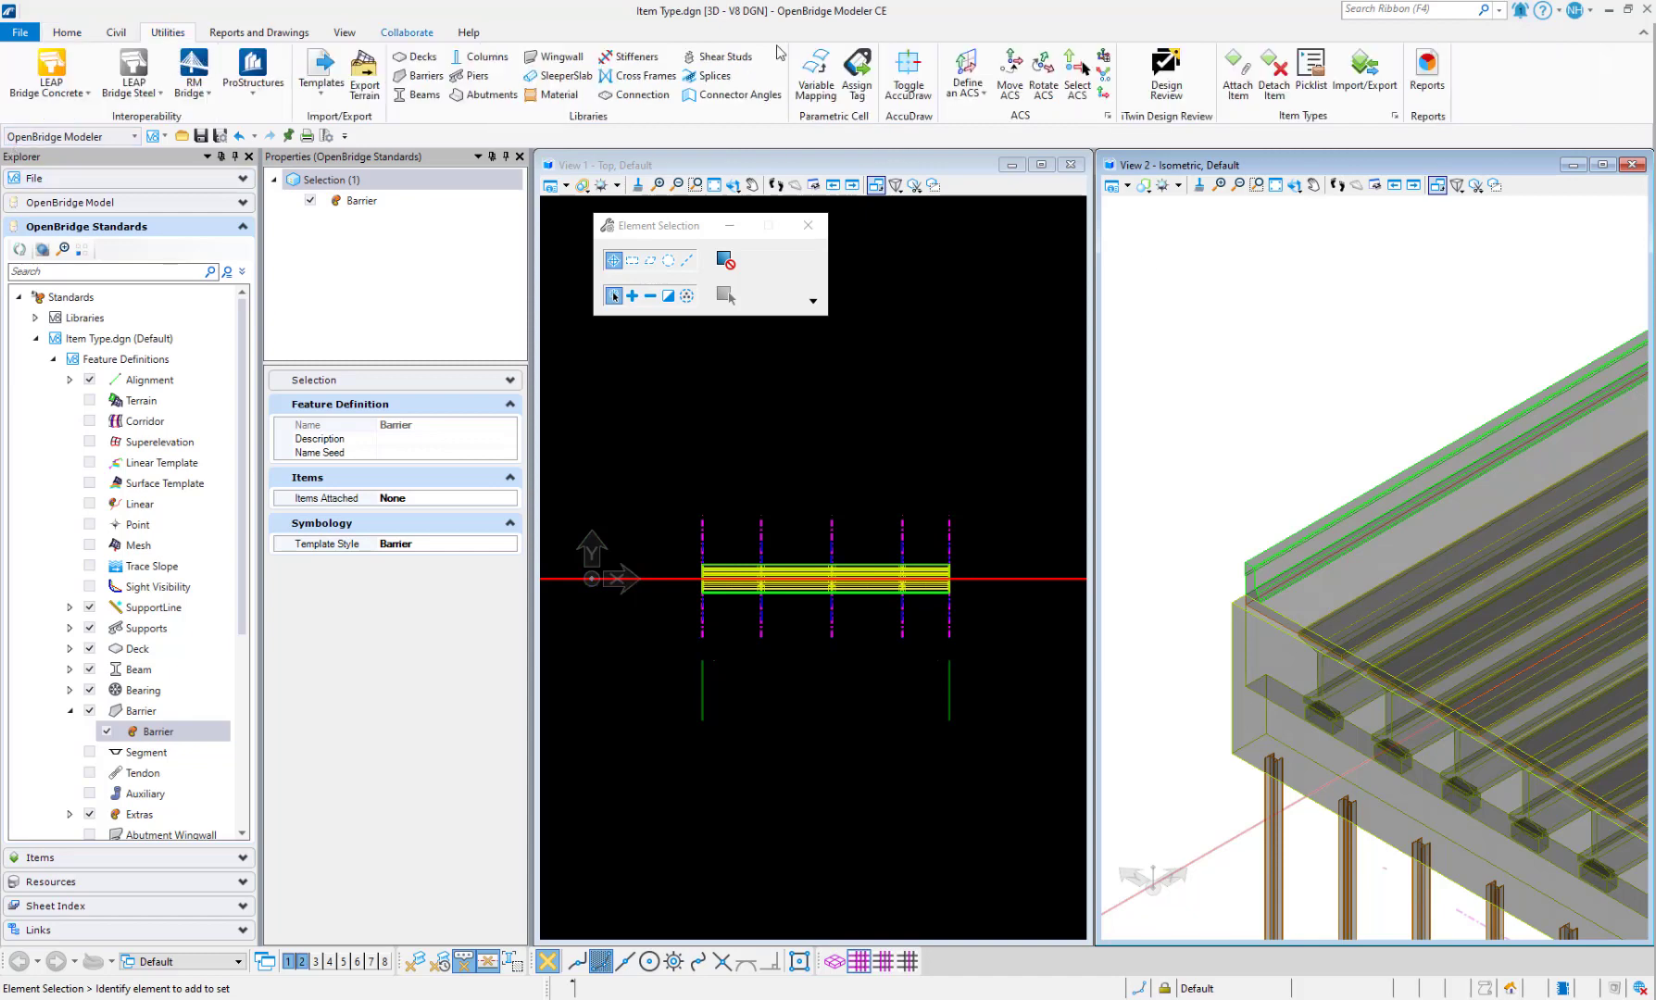
pyautogui.click(1393, 116)
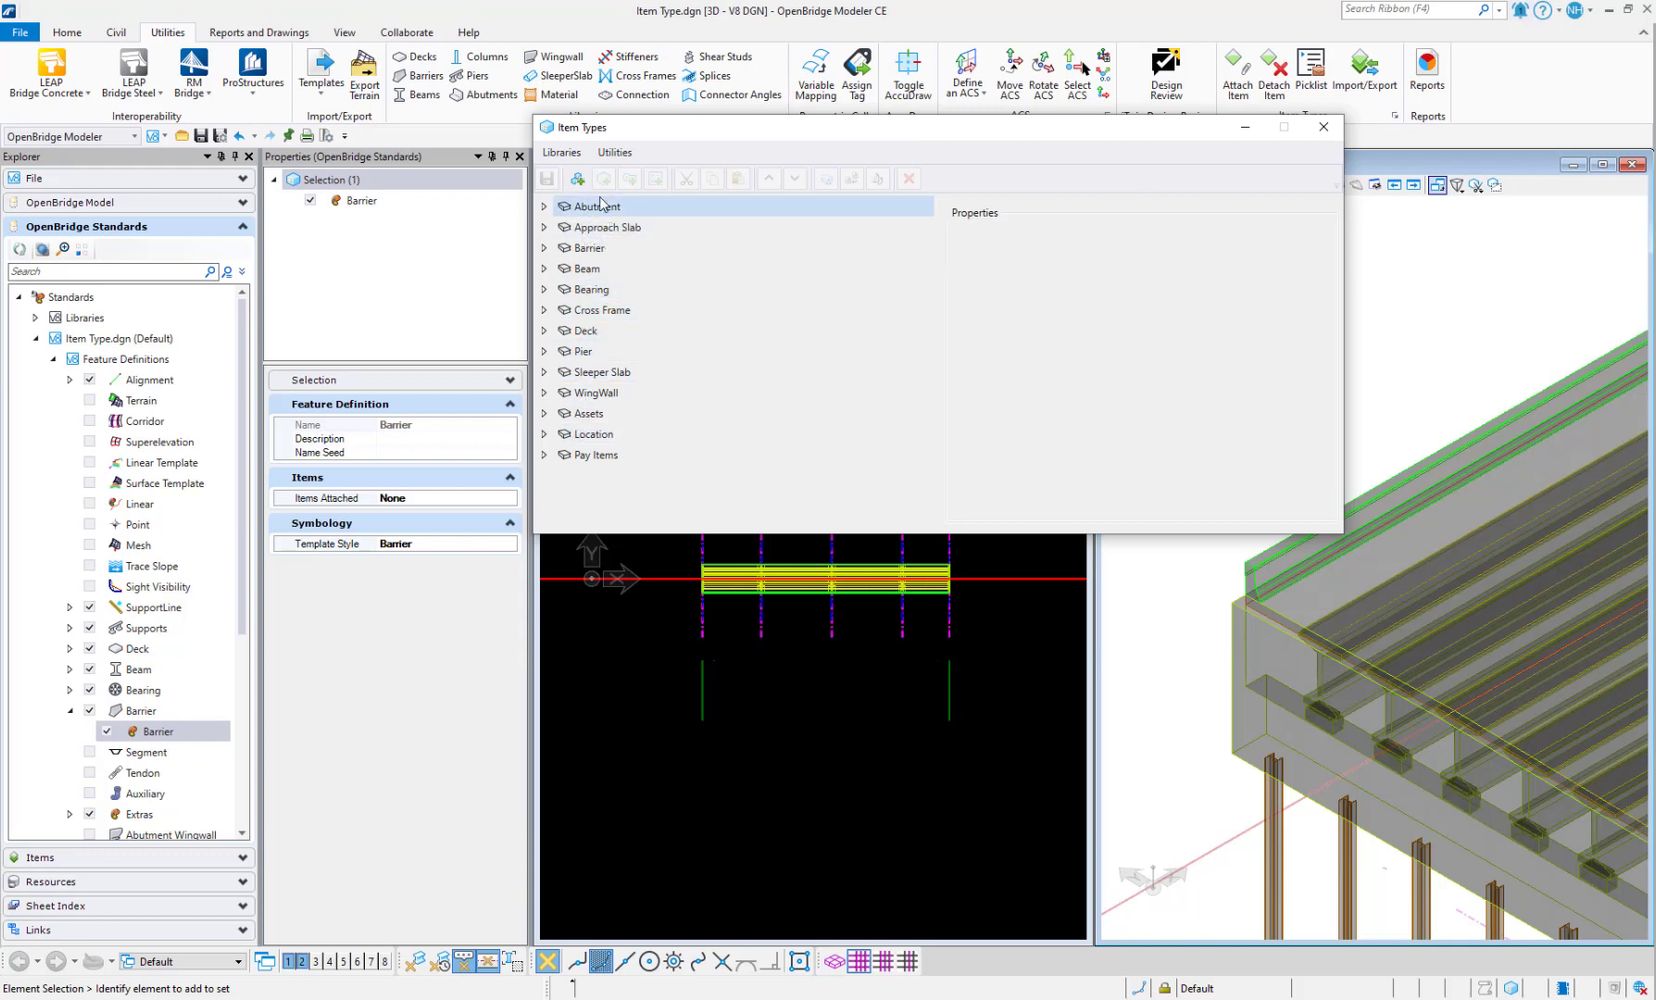
pyautogui.click(1323, 127)
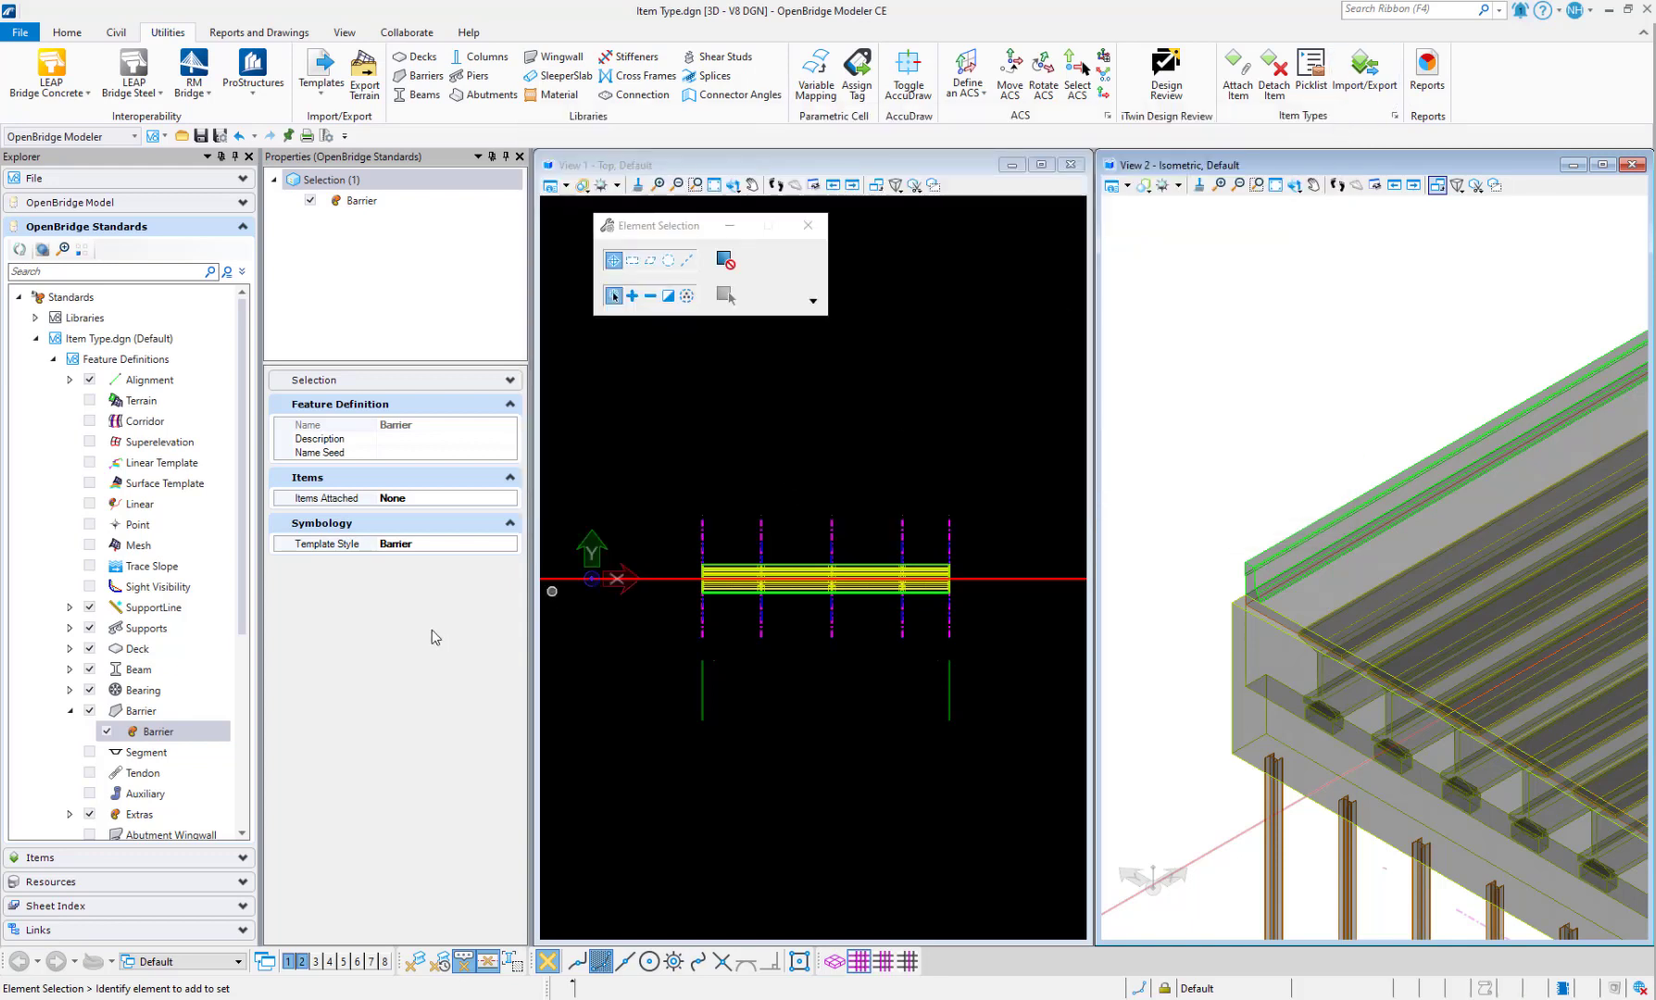
pyautogui.click(430, 497)
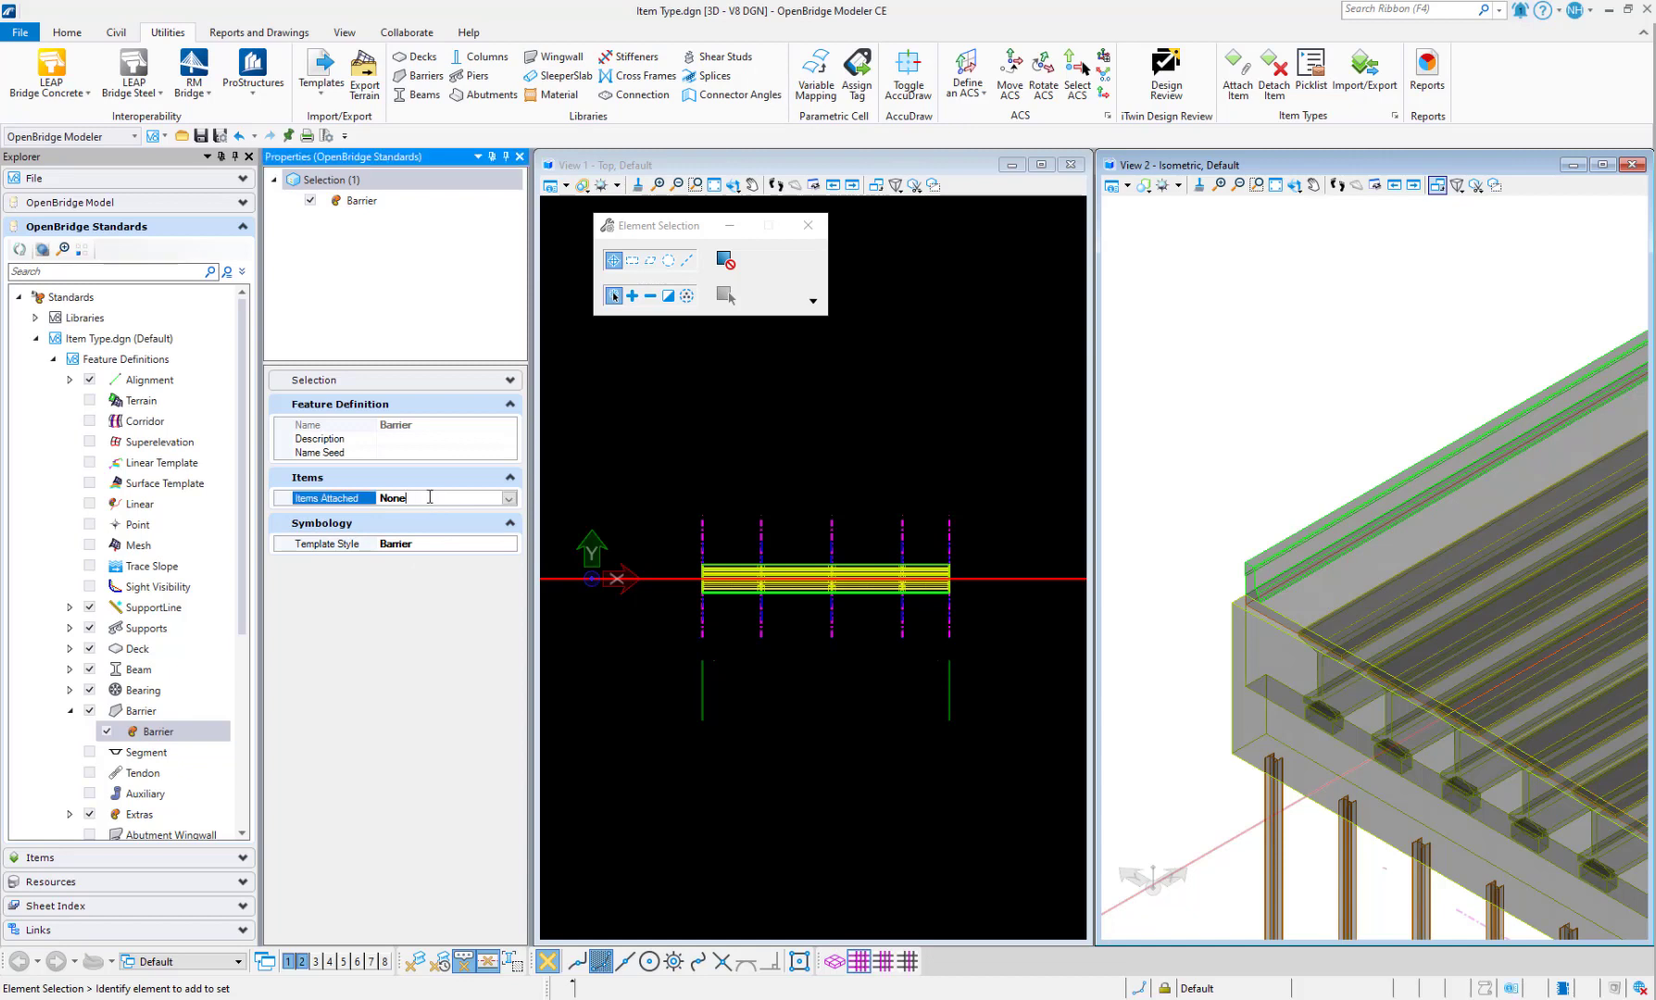
pyautogui.click(508, 499)
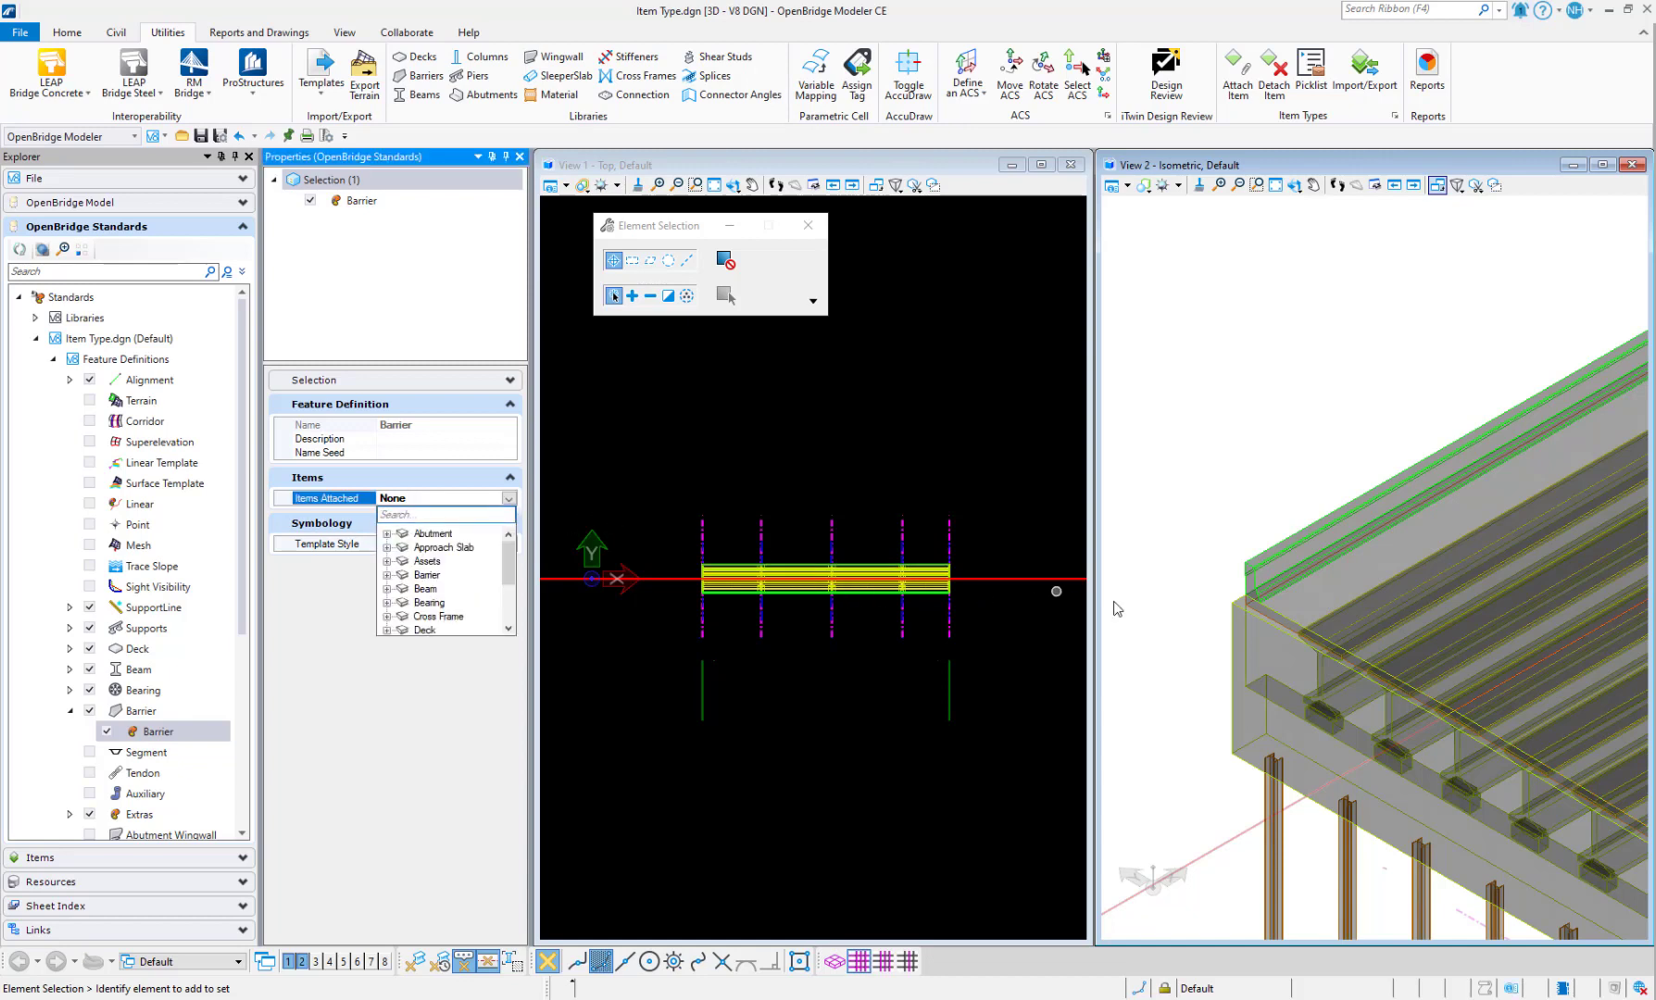
pyautogui.click(372, 579)
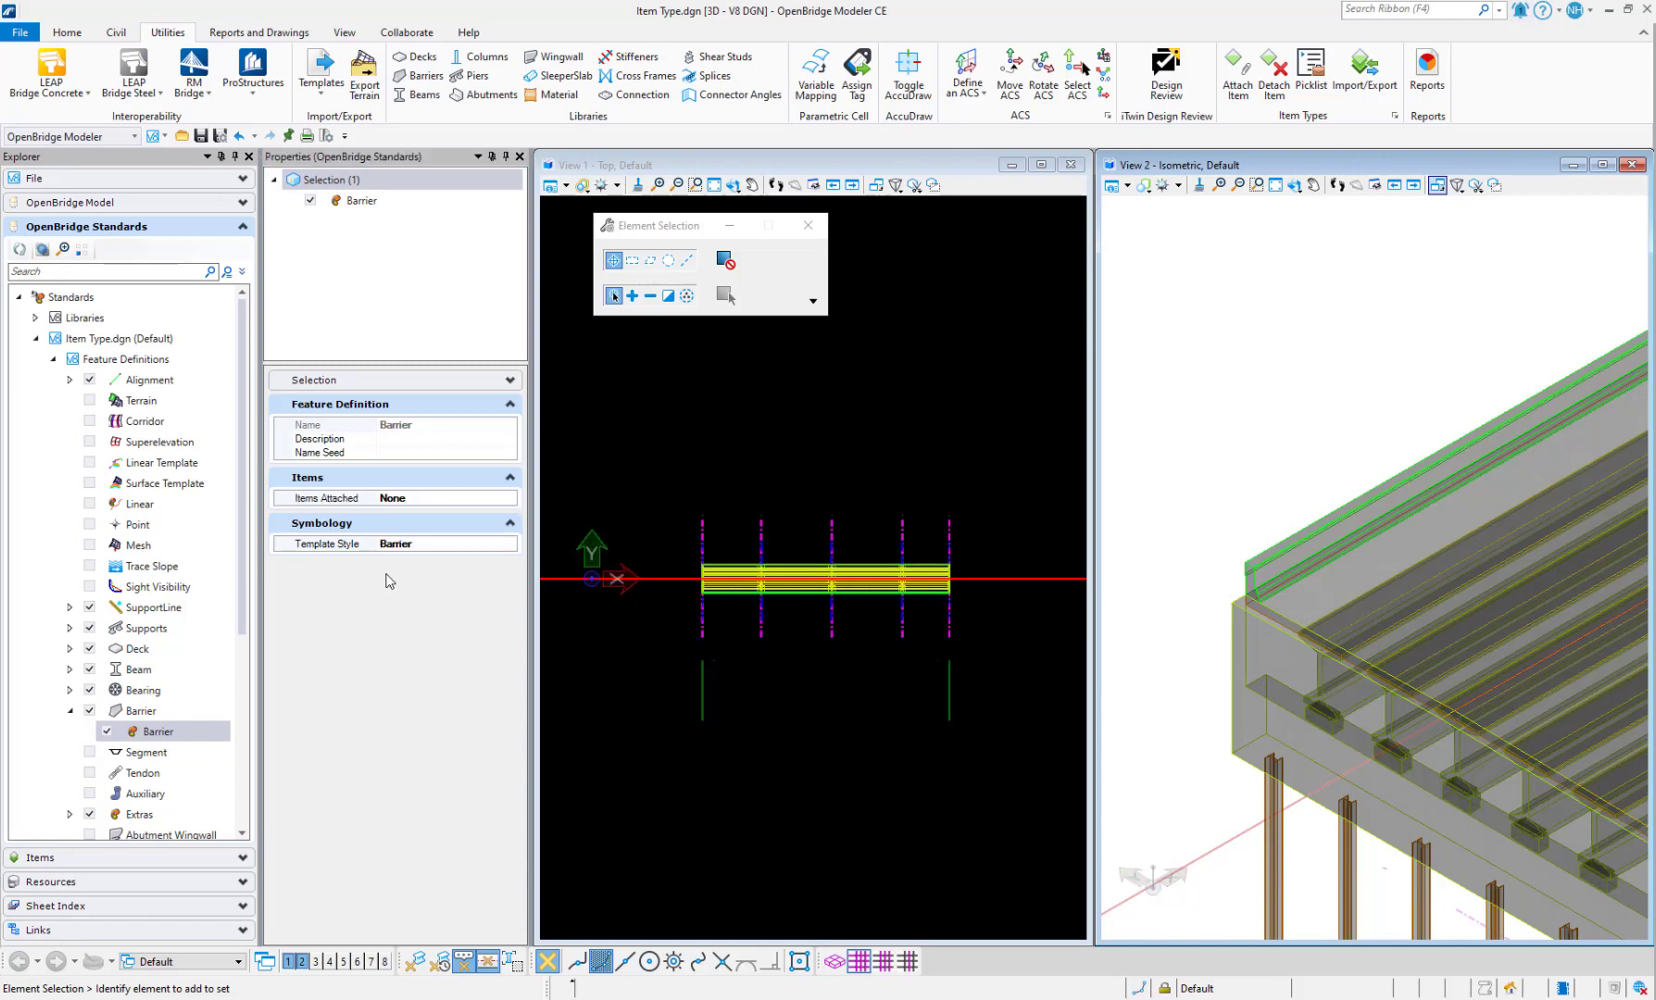
# - Attach the Barrier Properties item type from the Barrier library to the Barrier feature definition
pyautogui.click(495, 501)
pyautogui.click(508, 499)
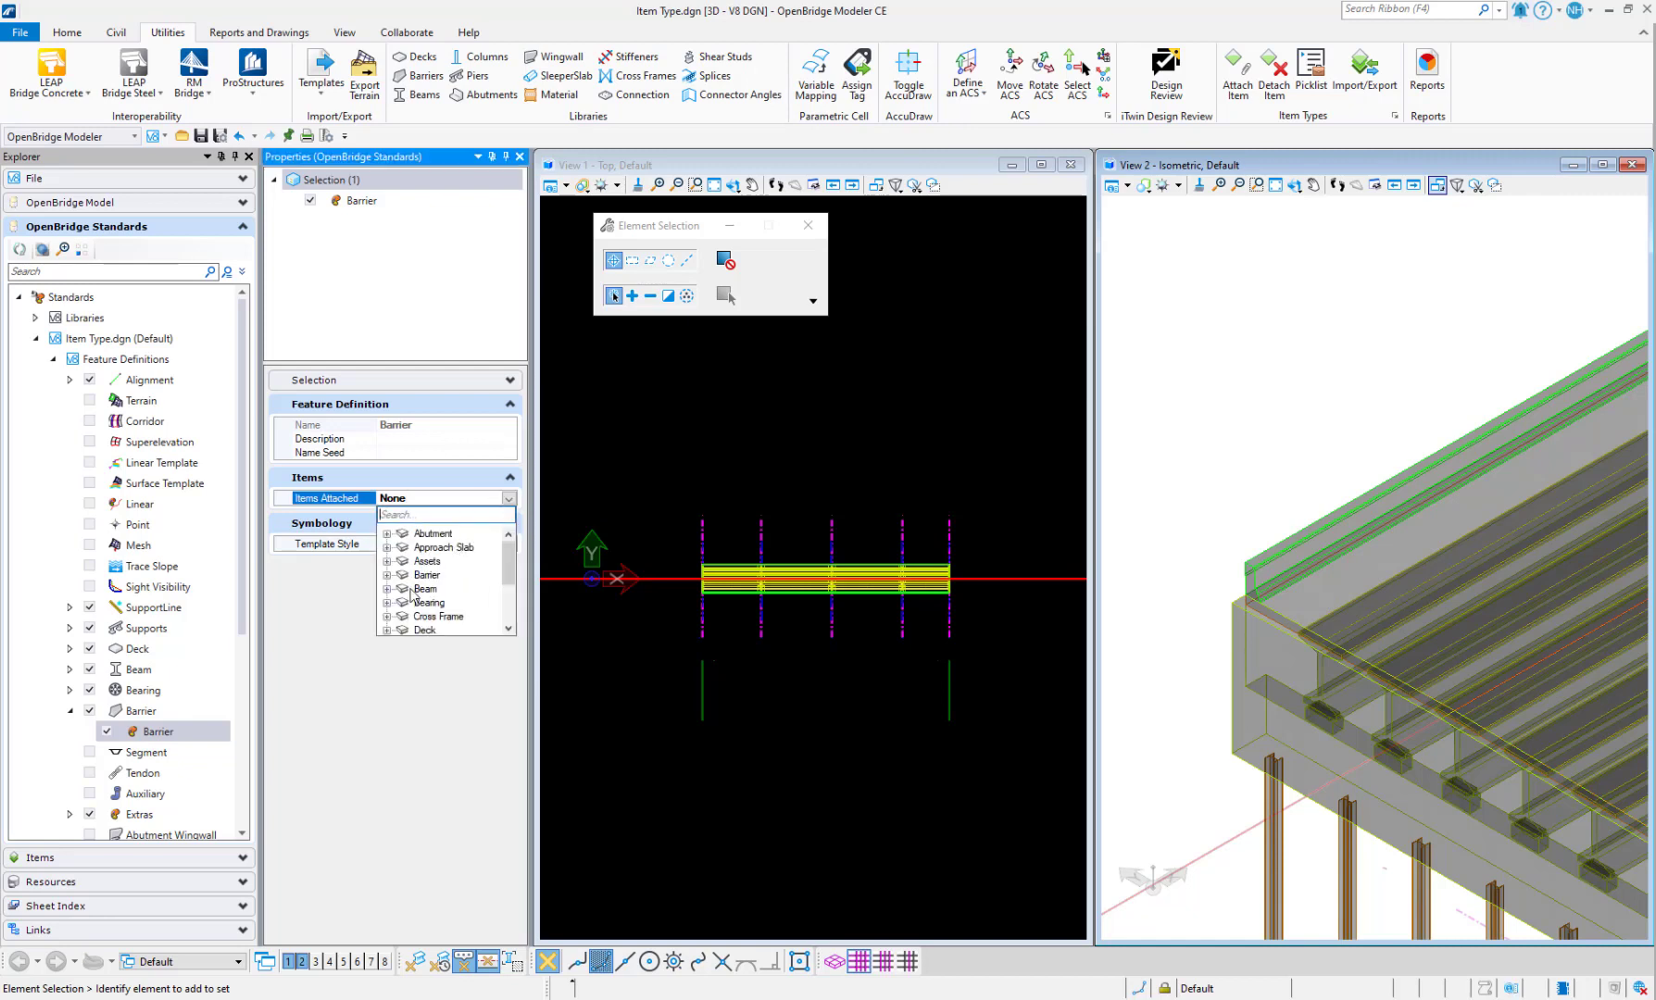
pyautogui.click(387, 575)
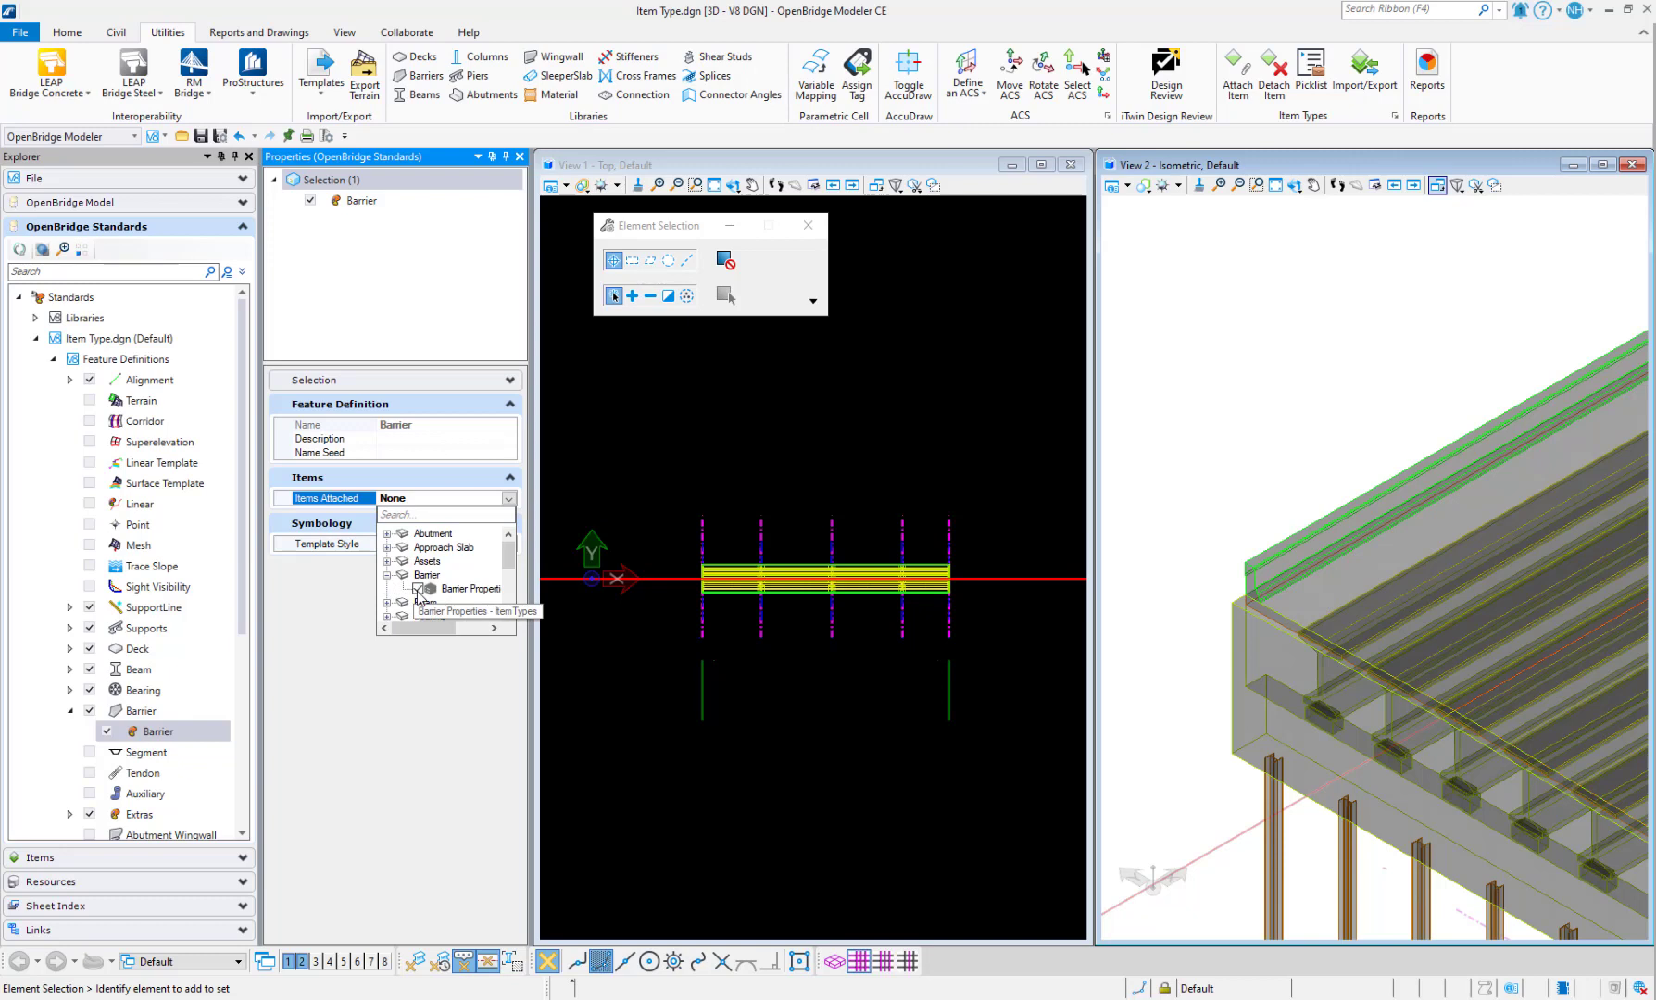
pyautogui.click(419, 589)
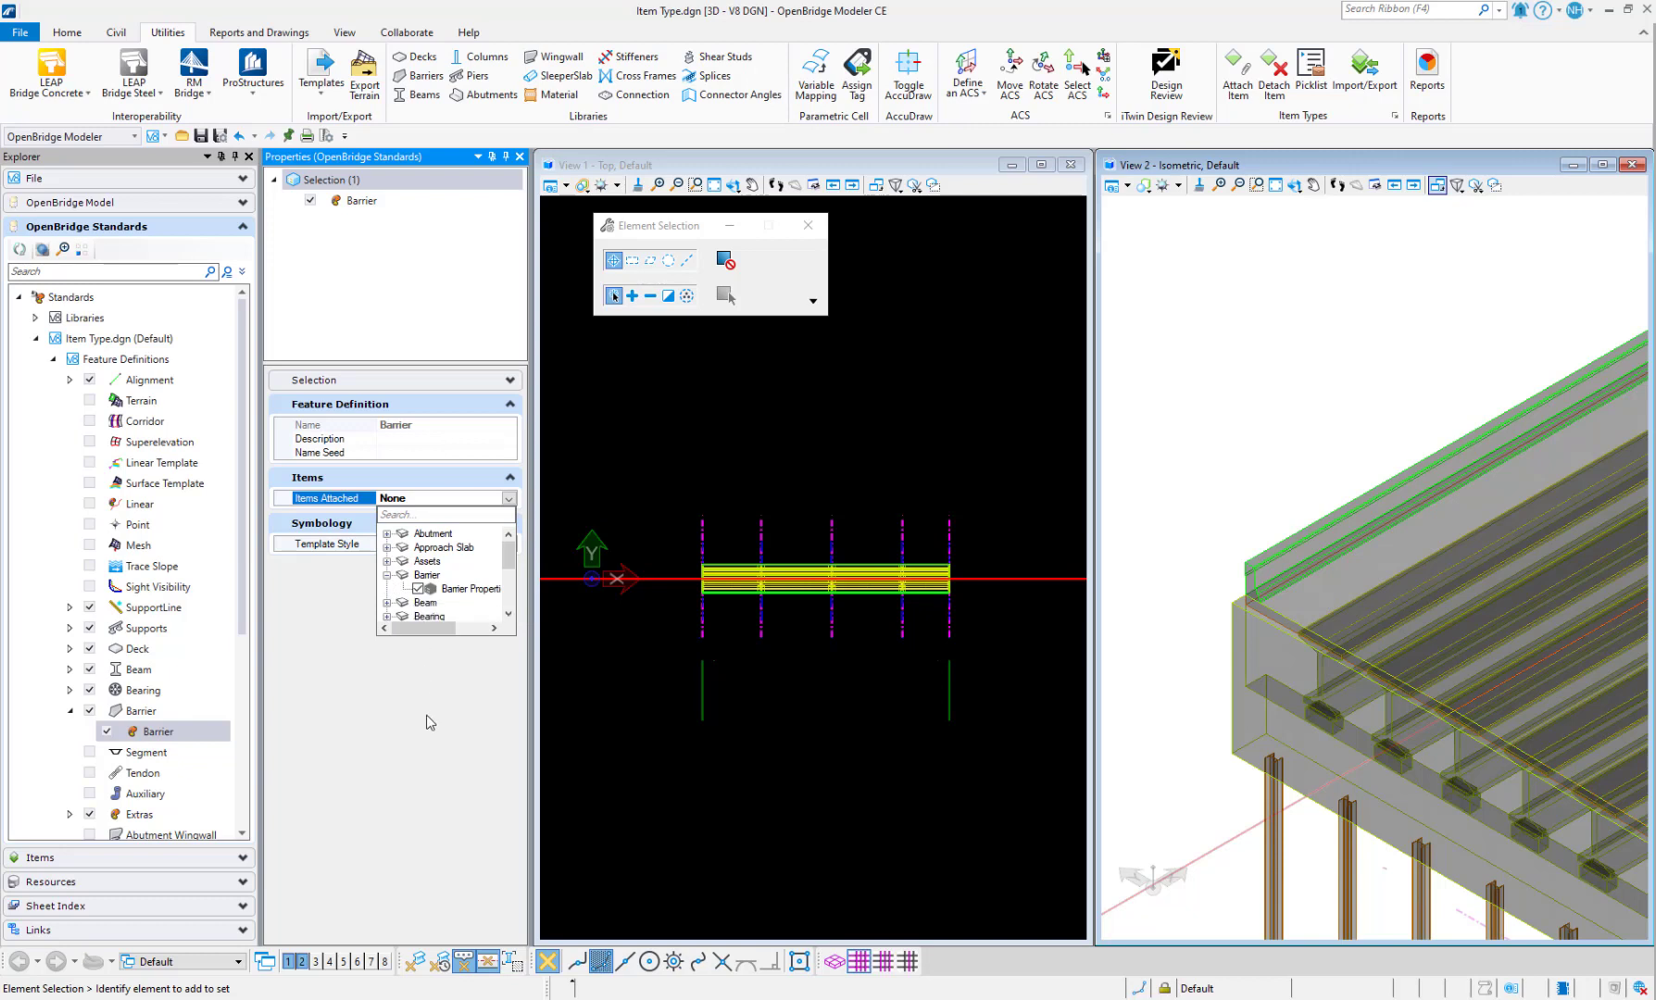
pyautogui.click(430, 727)
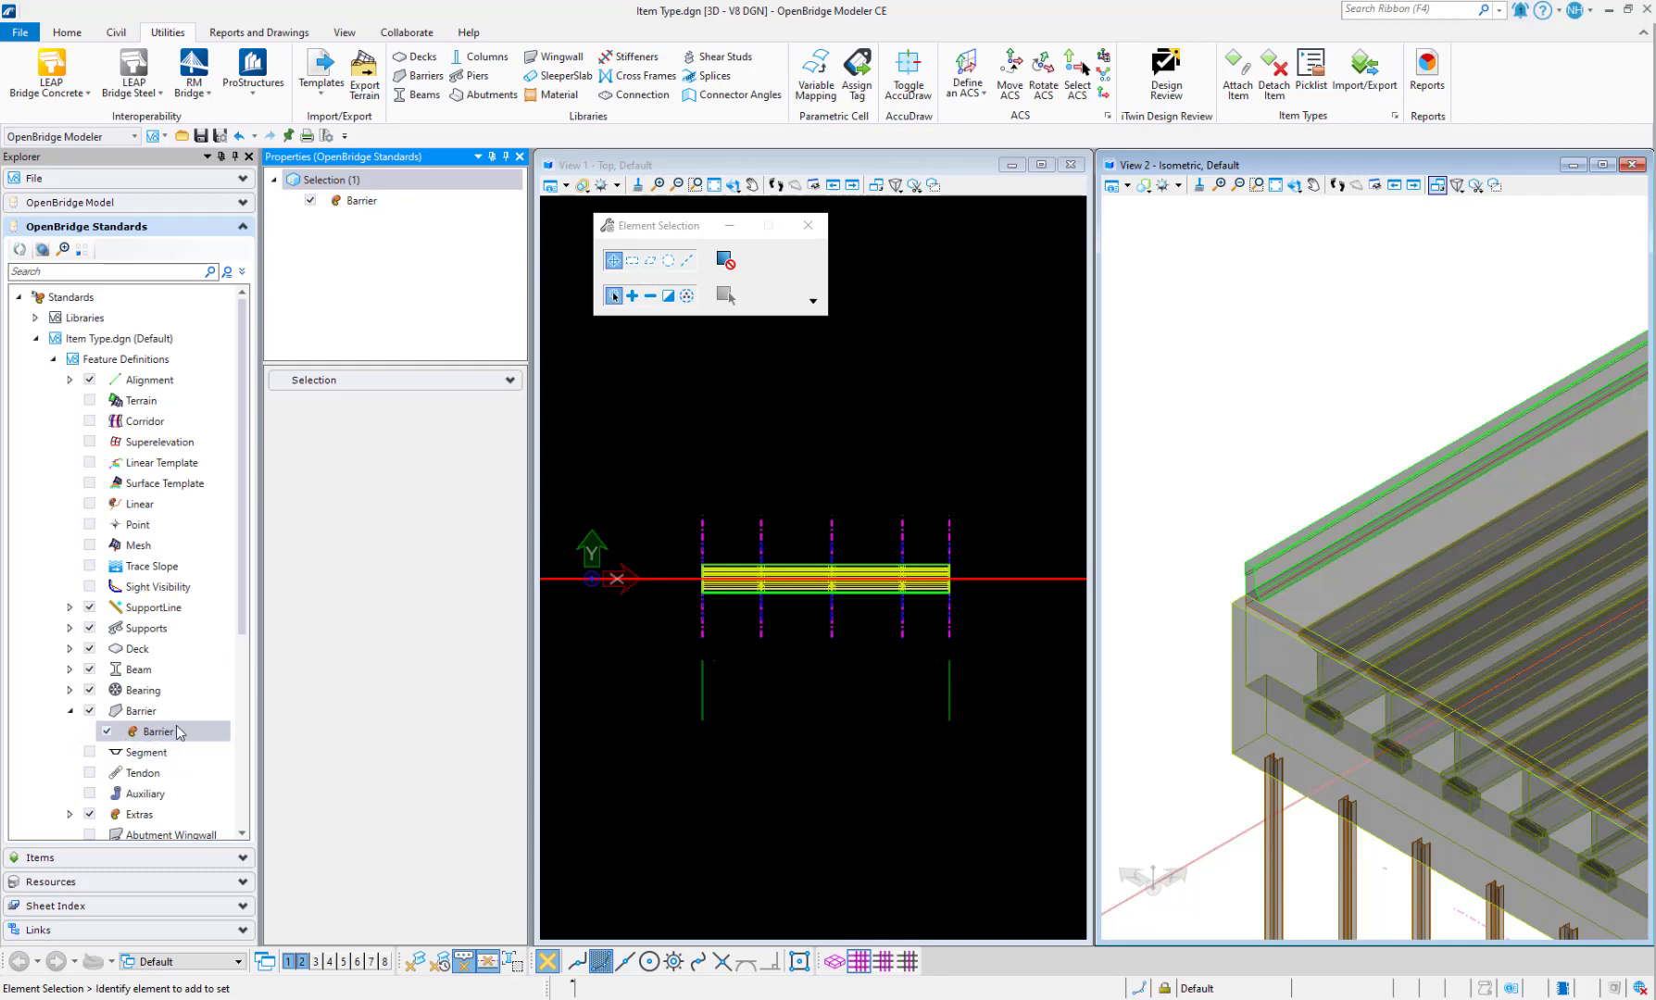
# - Reselect the Barrier feature definition and check the item properties now attached to it
pyautogui.click(353, 205)
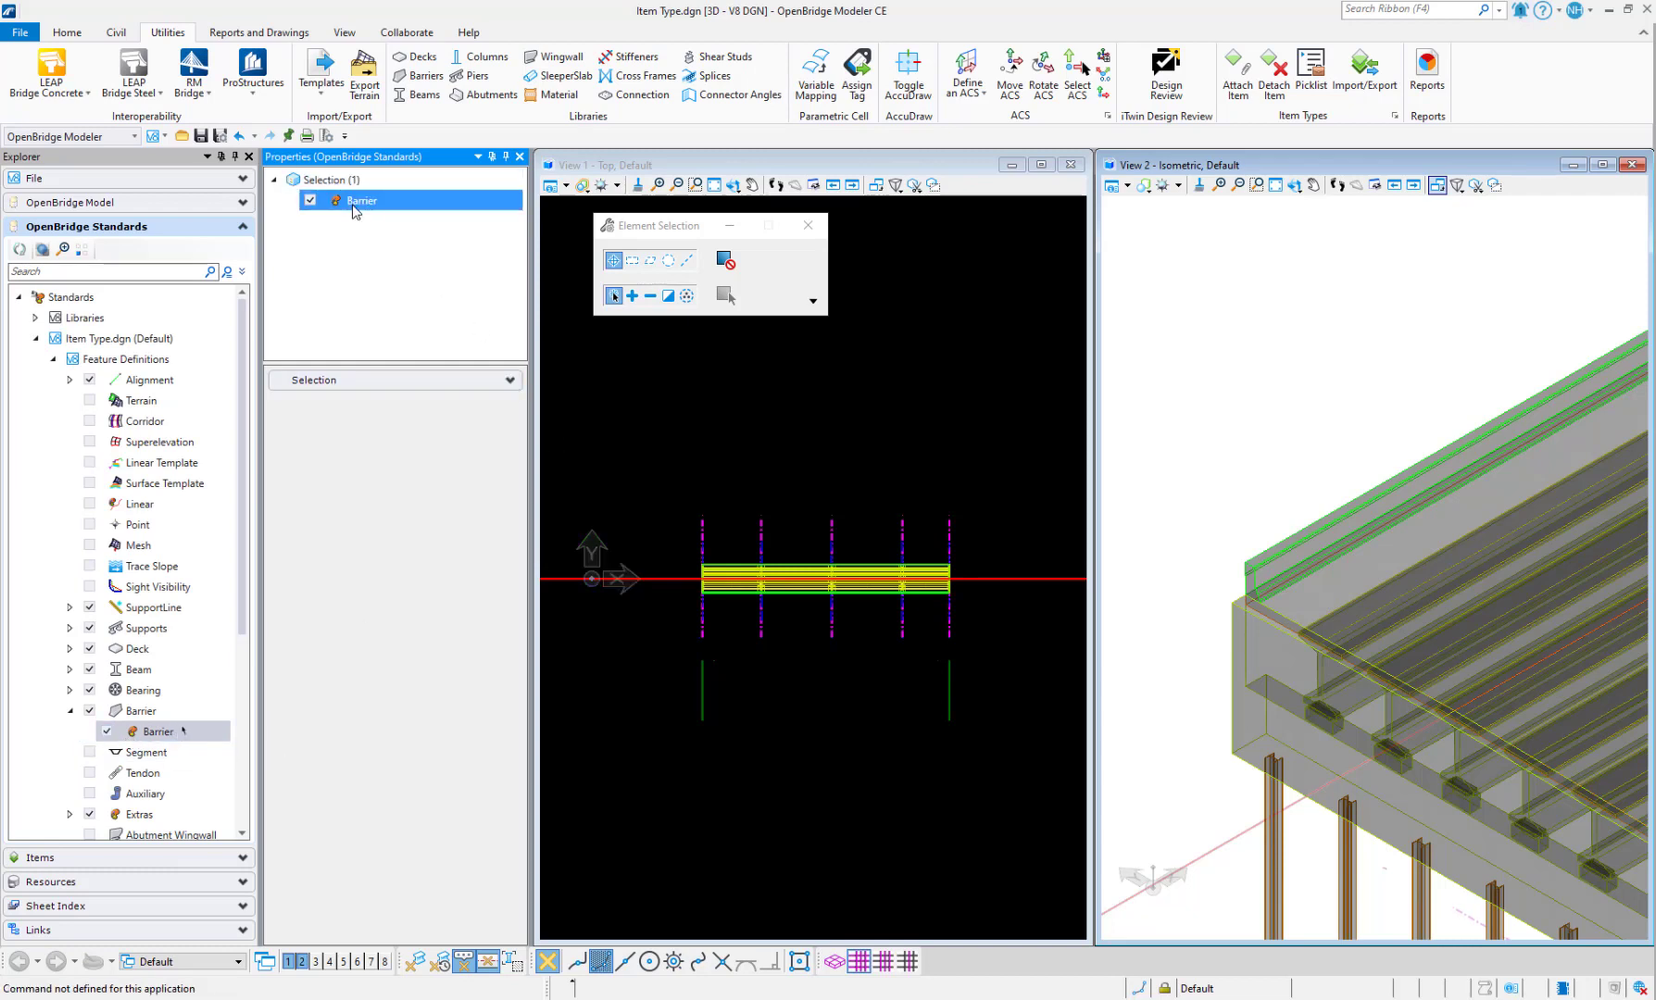
pyautogui.click(509, 380)
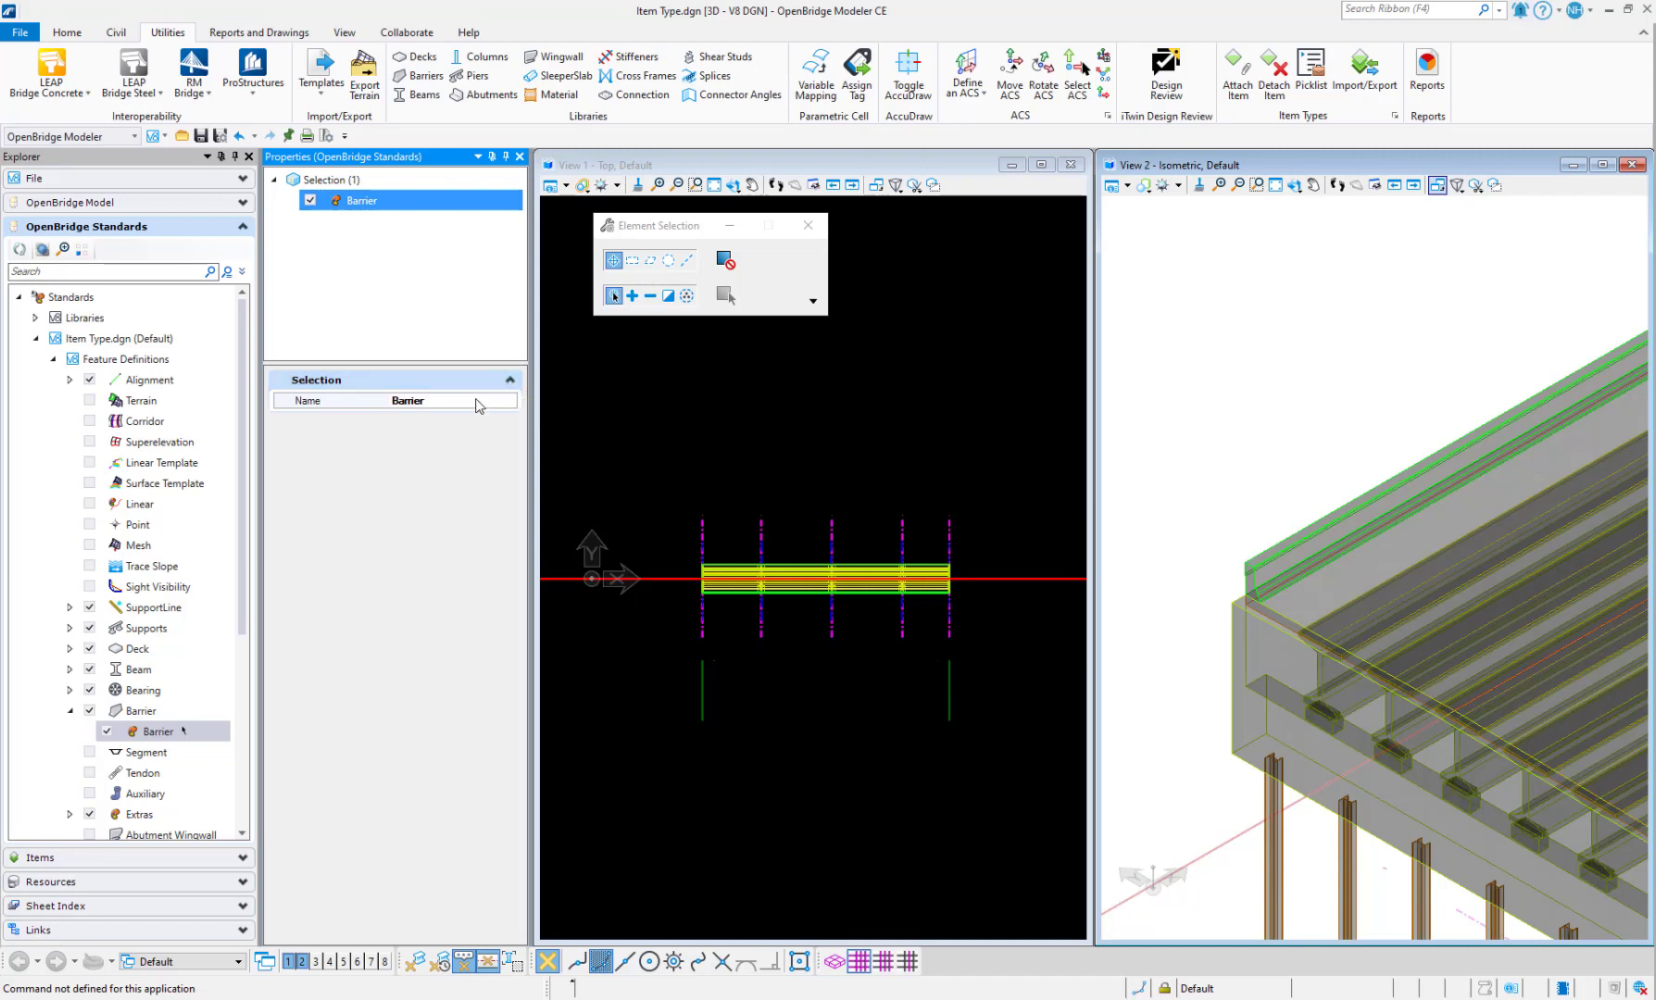
pyautogui.click(157, 712)
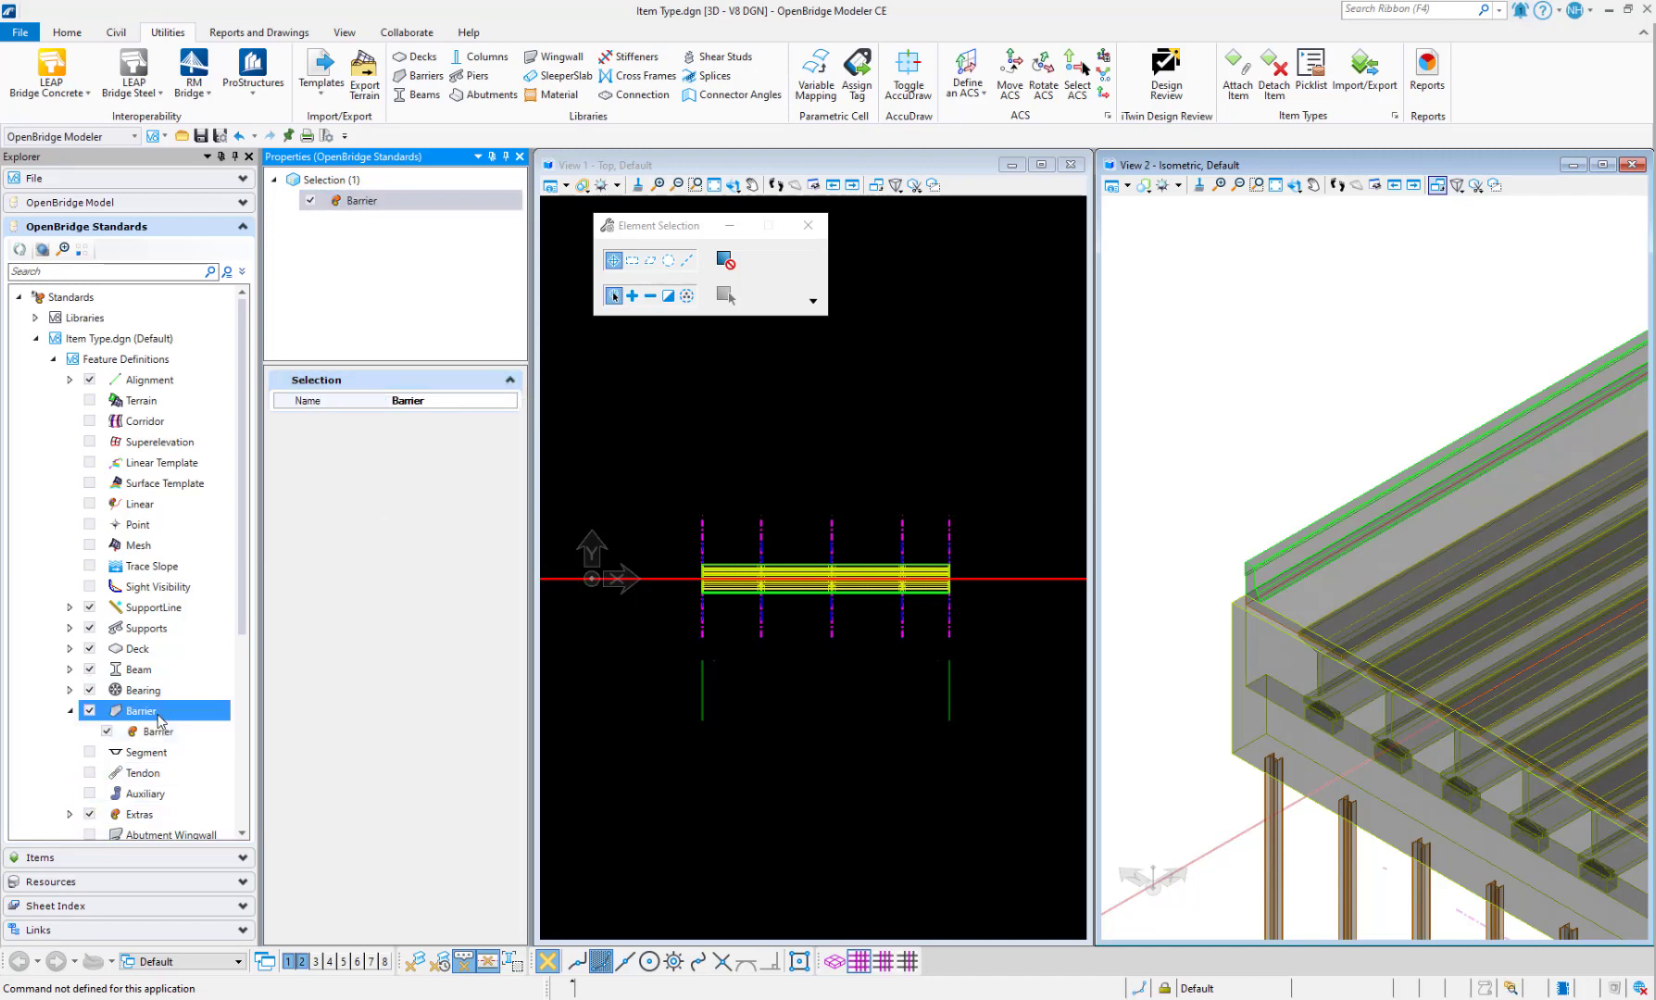
pyautogui.click(172, 732)
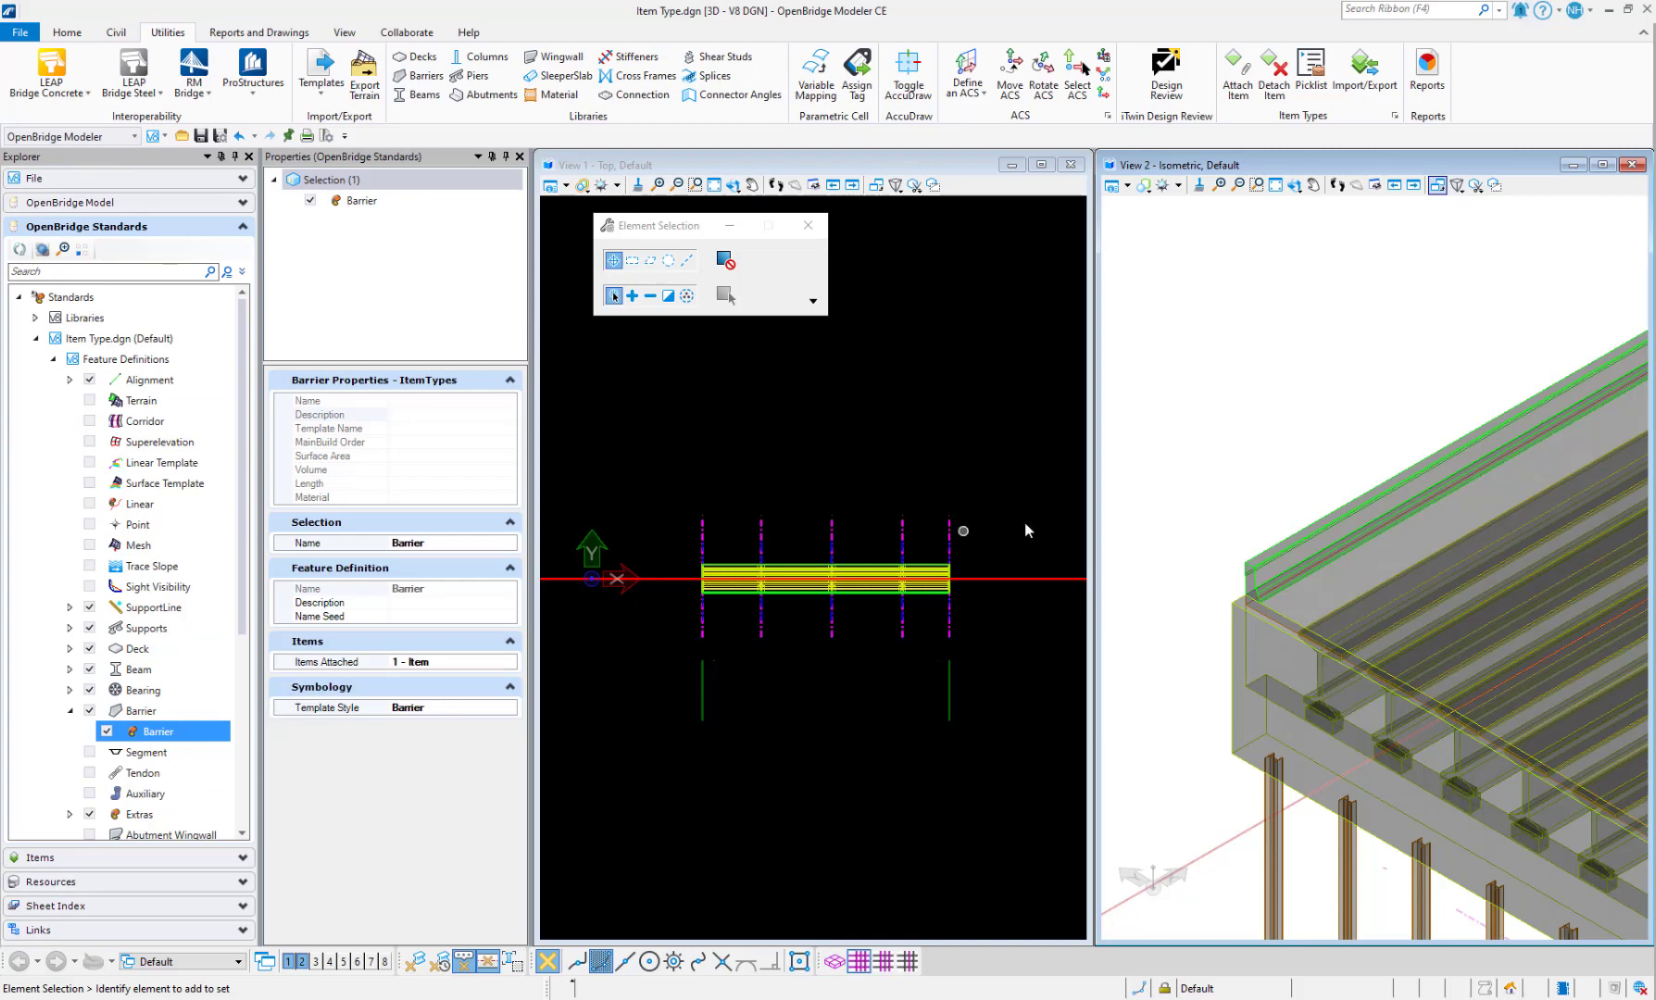
# - Select the far-edge barrier in the isometric view, review its Barrier Properties item values, and collapse the property sections
pyautogui.click(1265, 571)
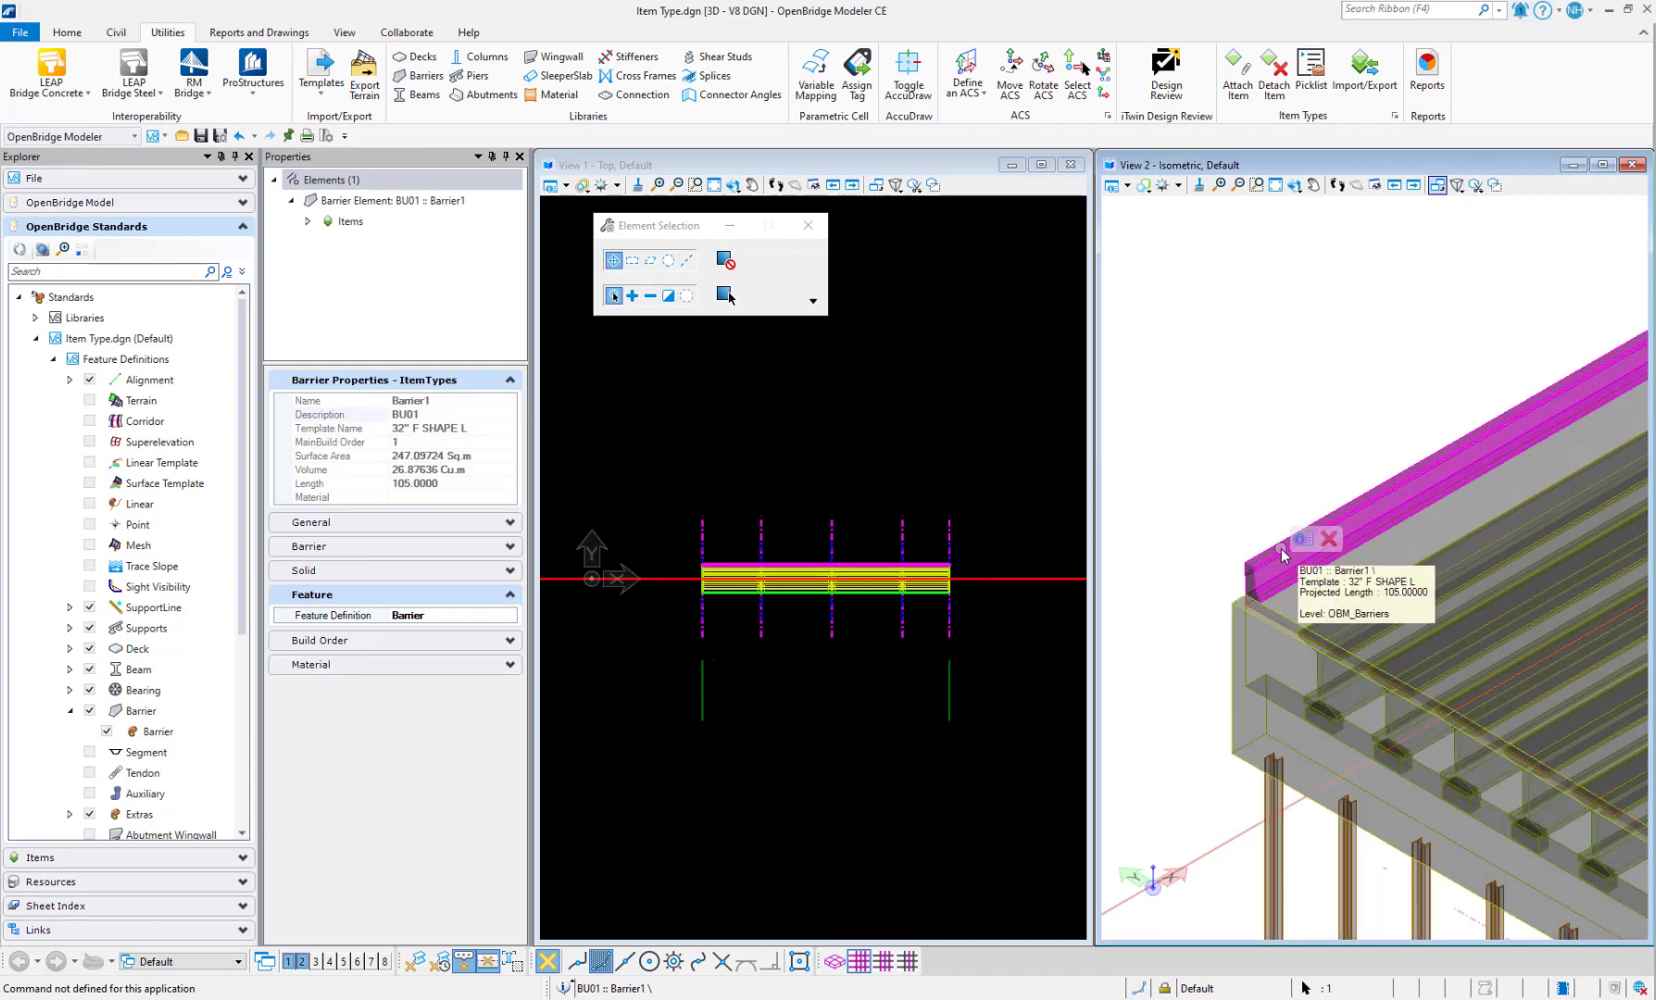
pyautogui.click(487, 594)
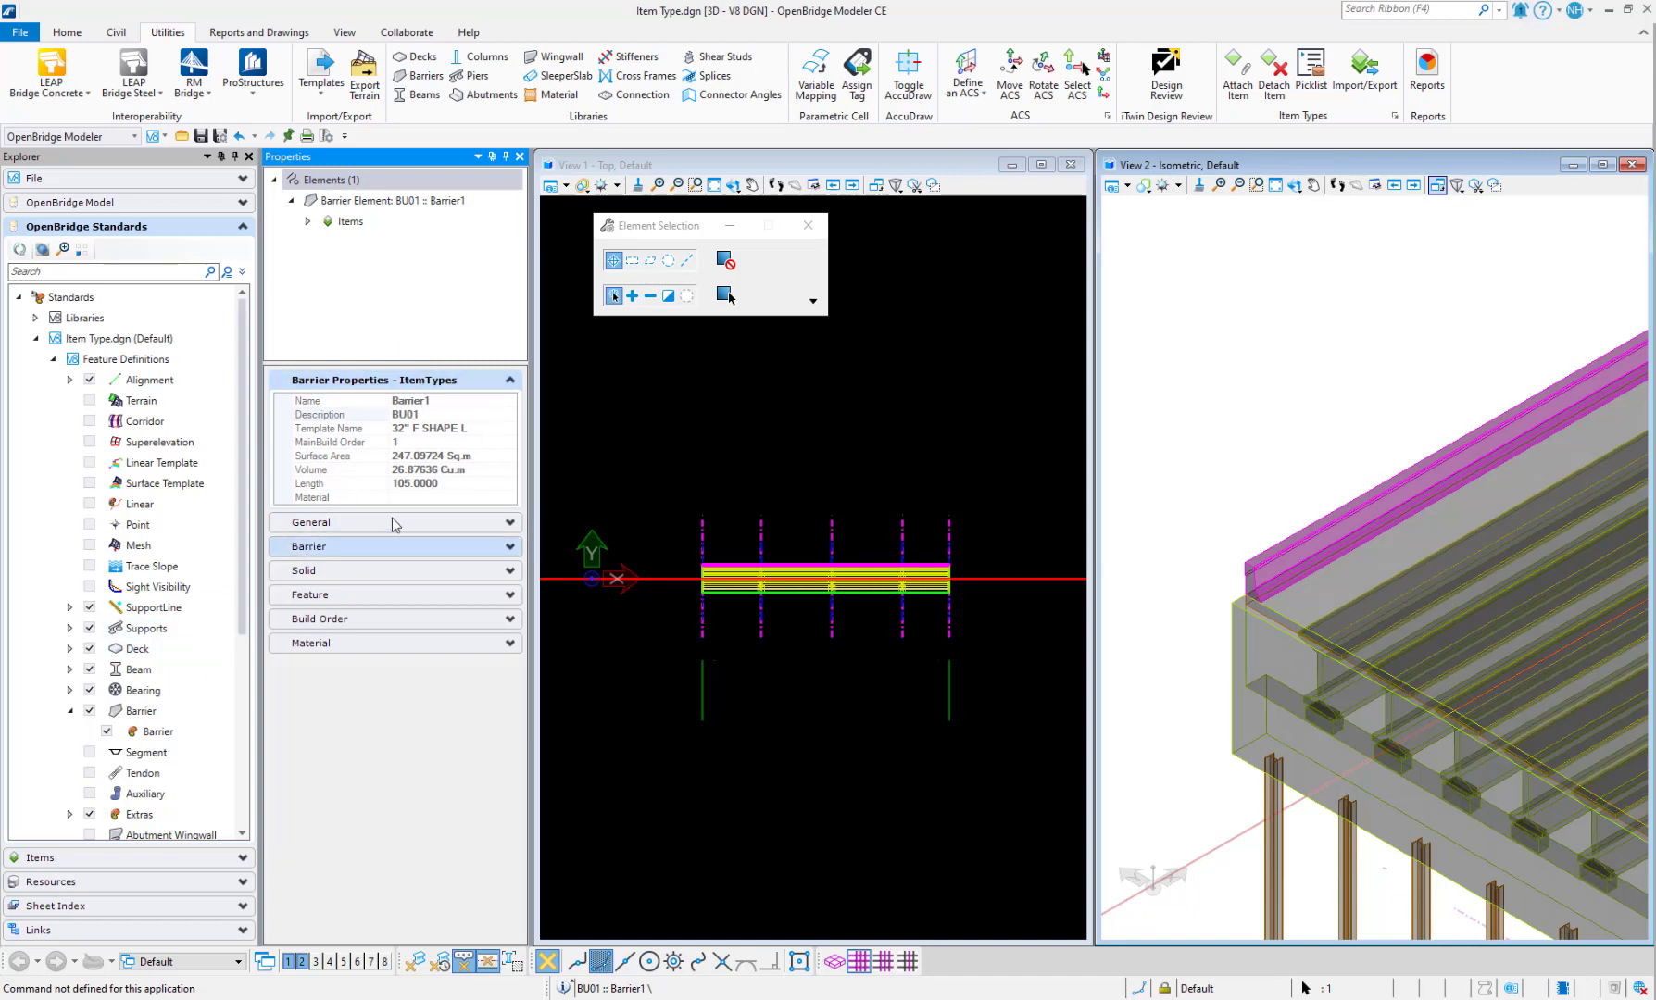
pyautogui.click(509, 381)
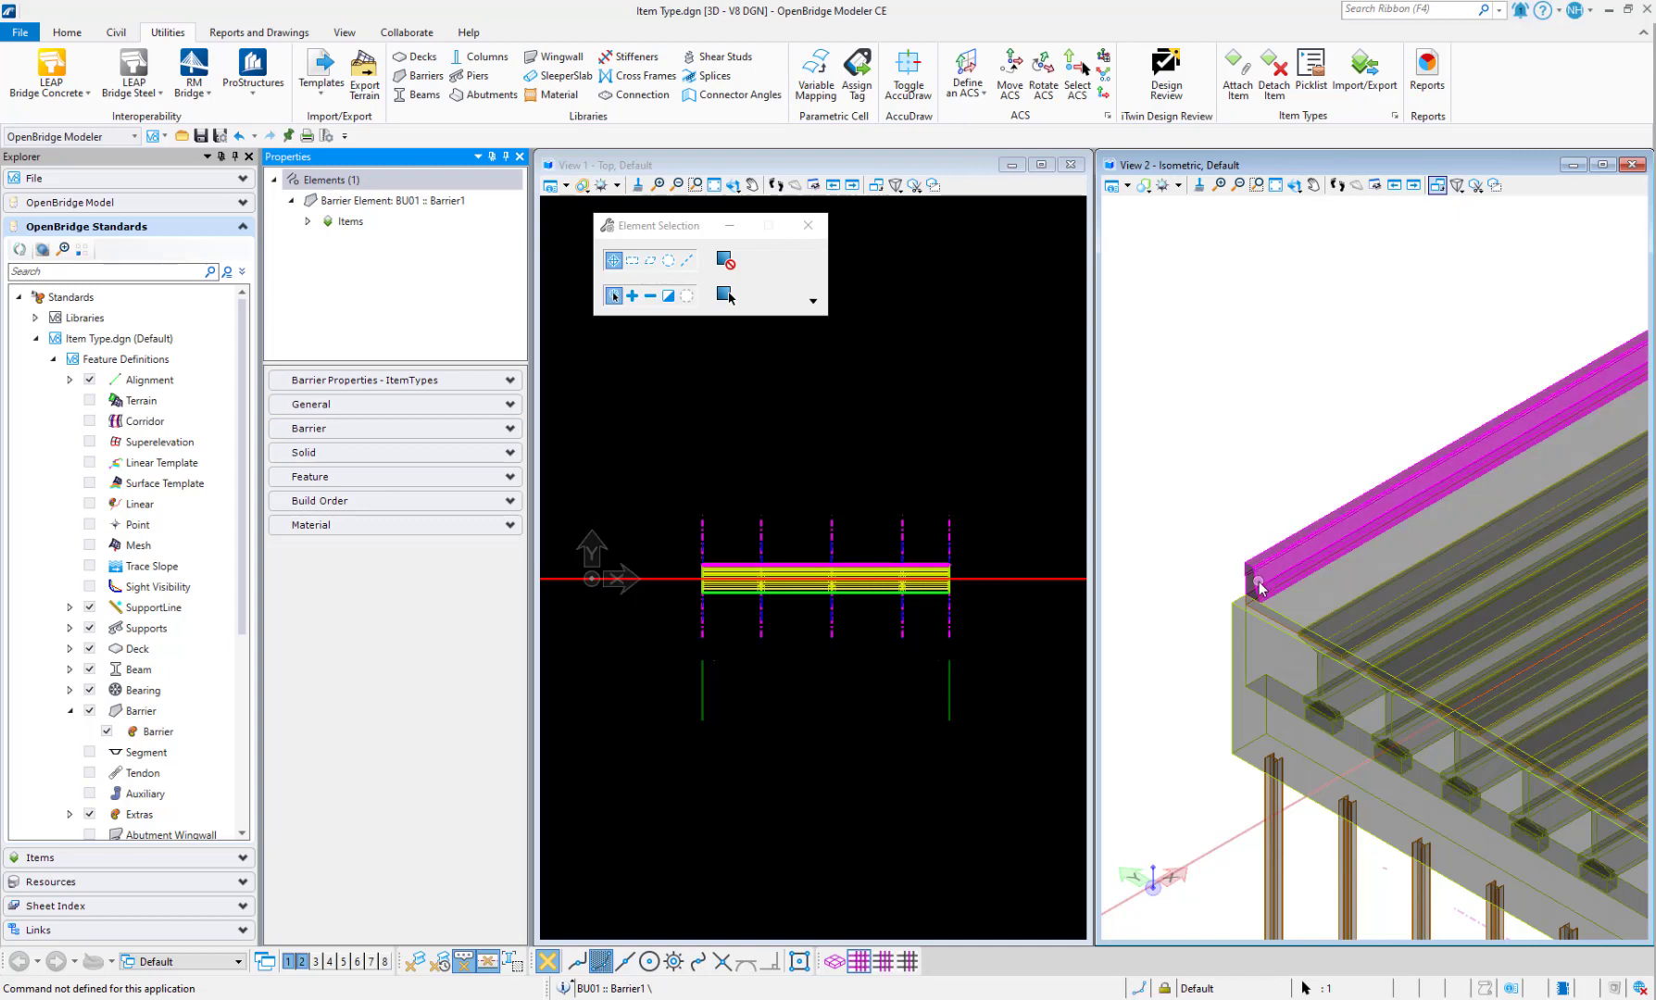
# - Check the feature definition assigned to the far-edge barrier, reselect that barrier and delete it
pyautogui.click(508, 478)
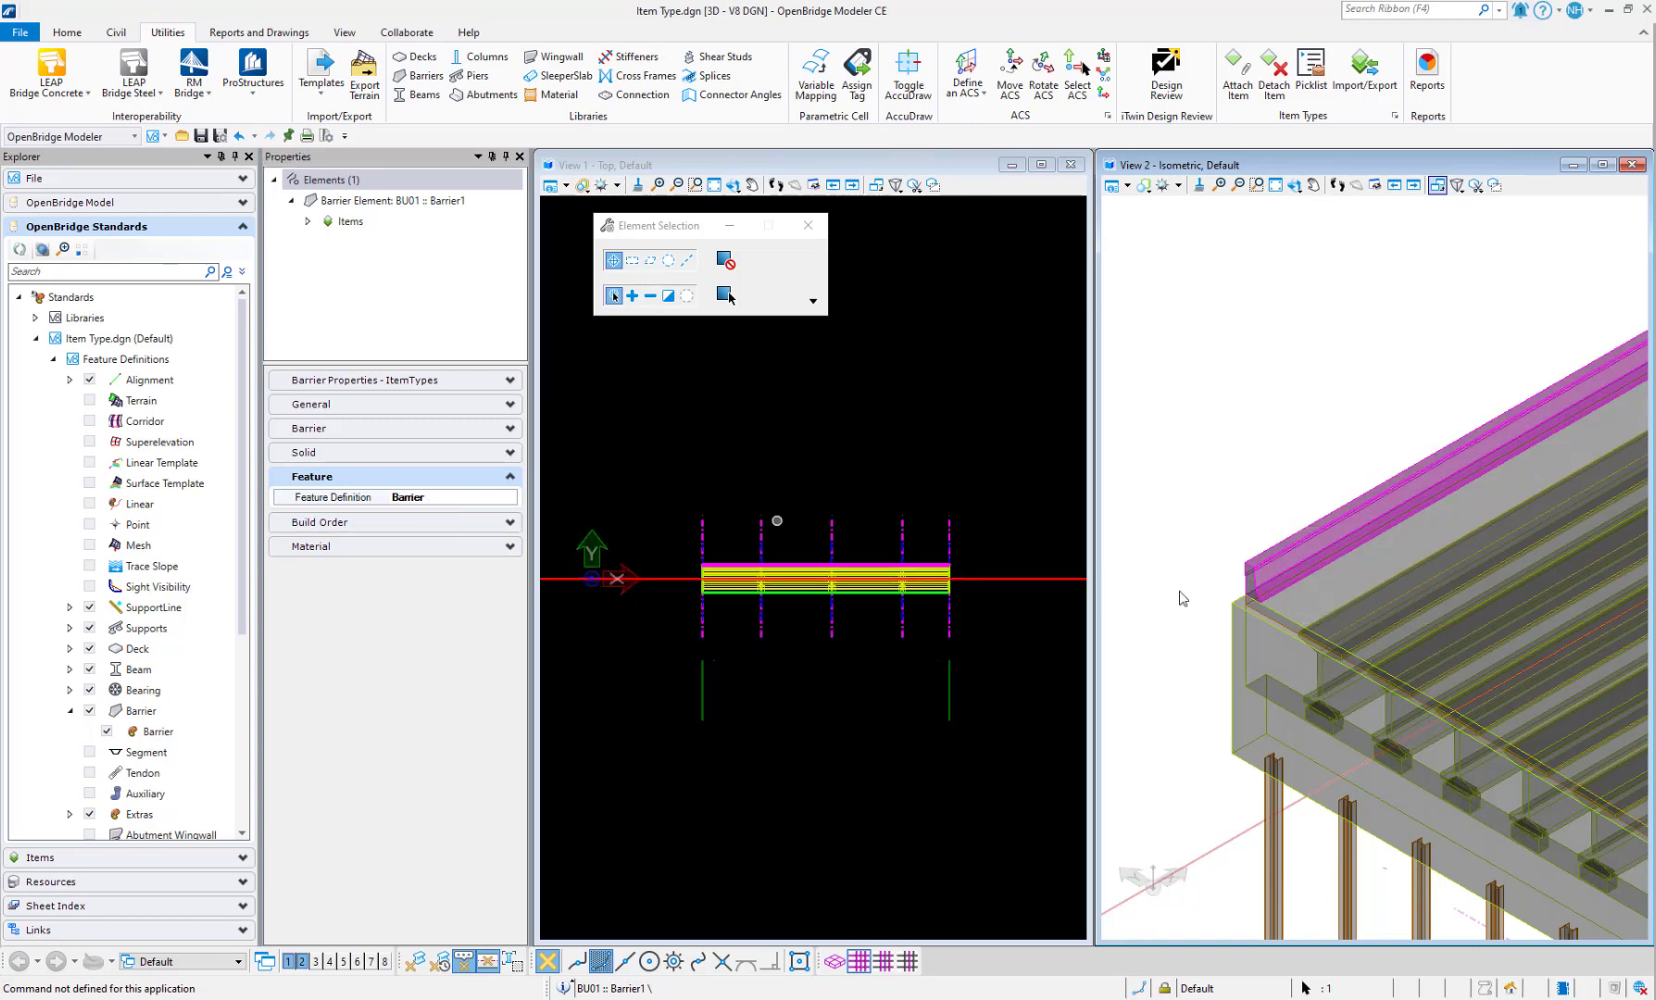
pyautogui.click(1229, 478)
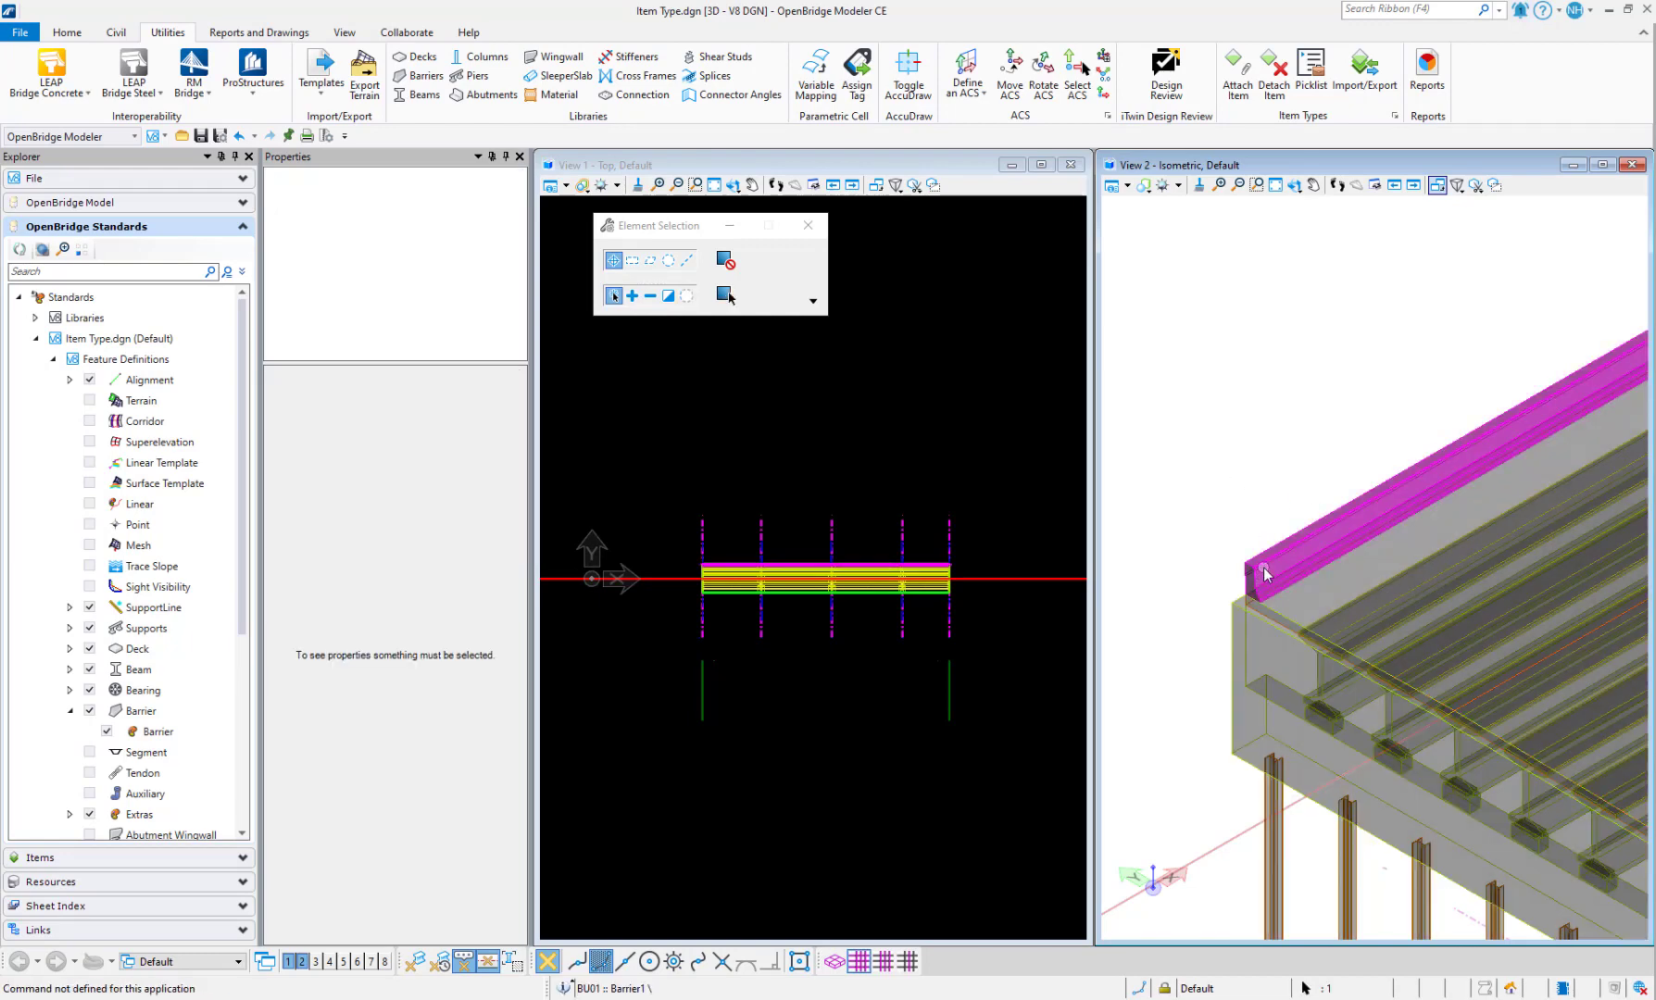
pyautogui.click(1265, 574)
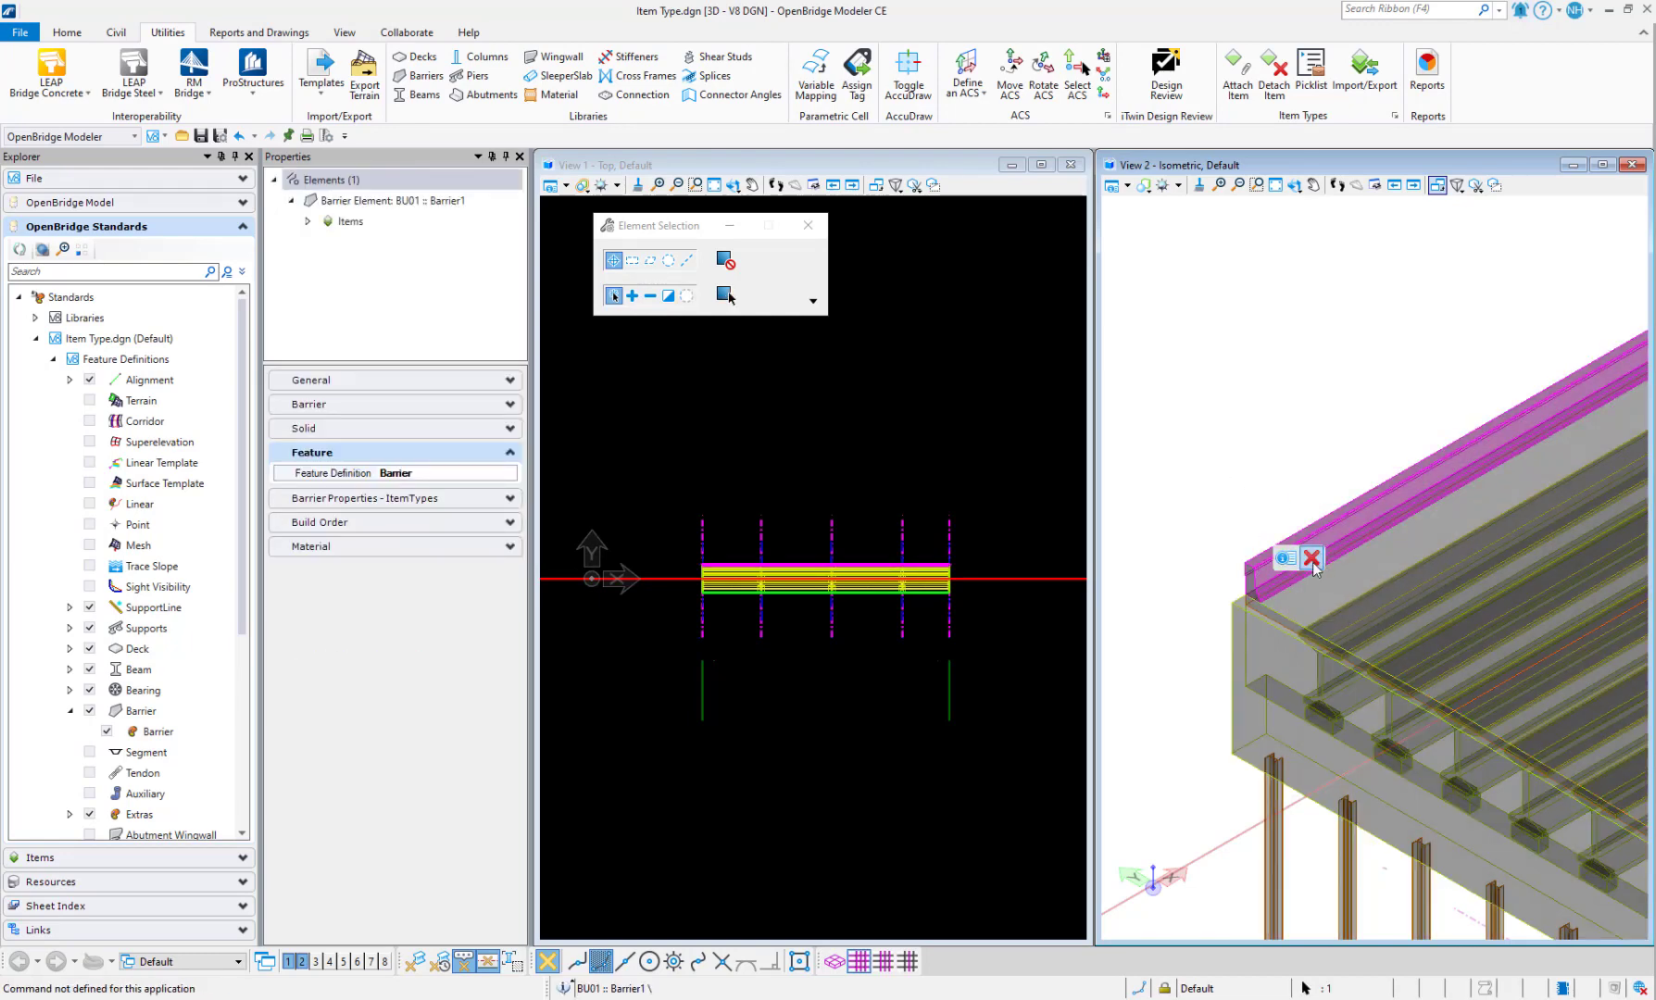
pyautogui.click(1312, 558)
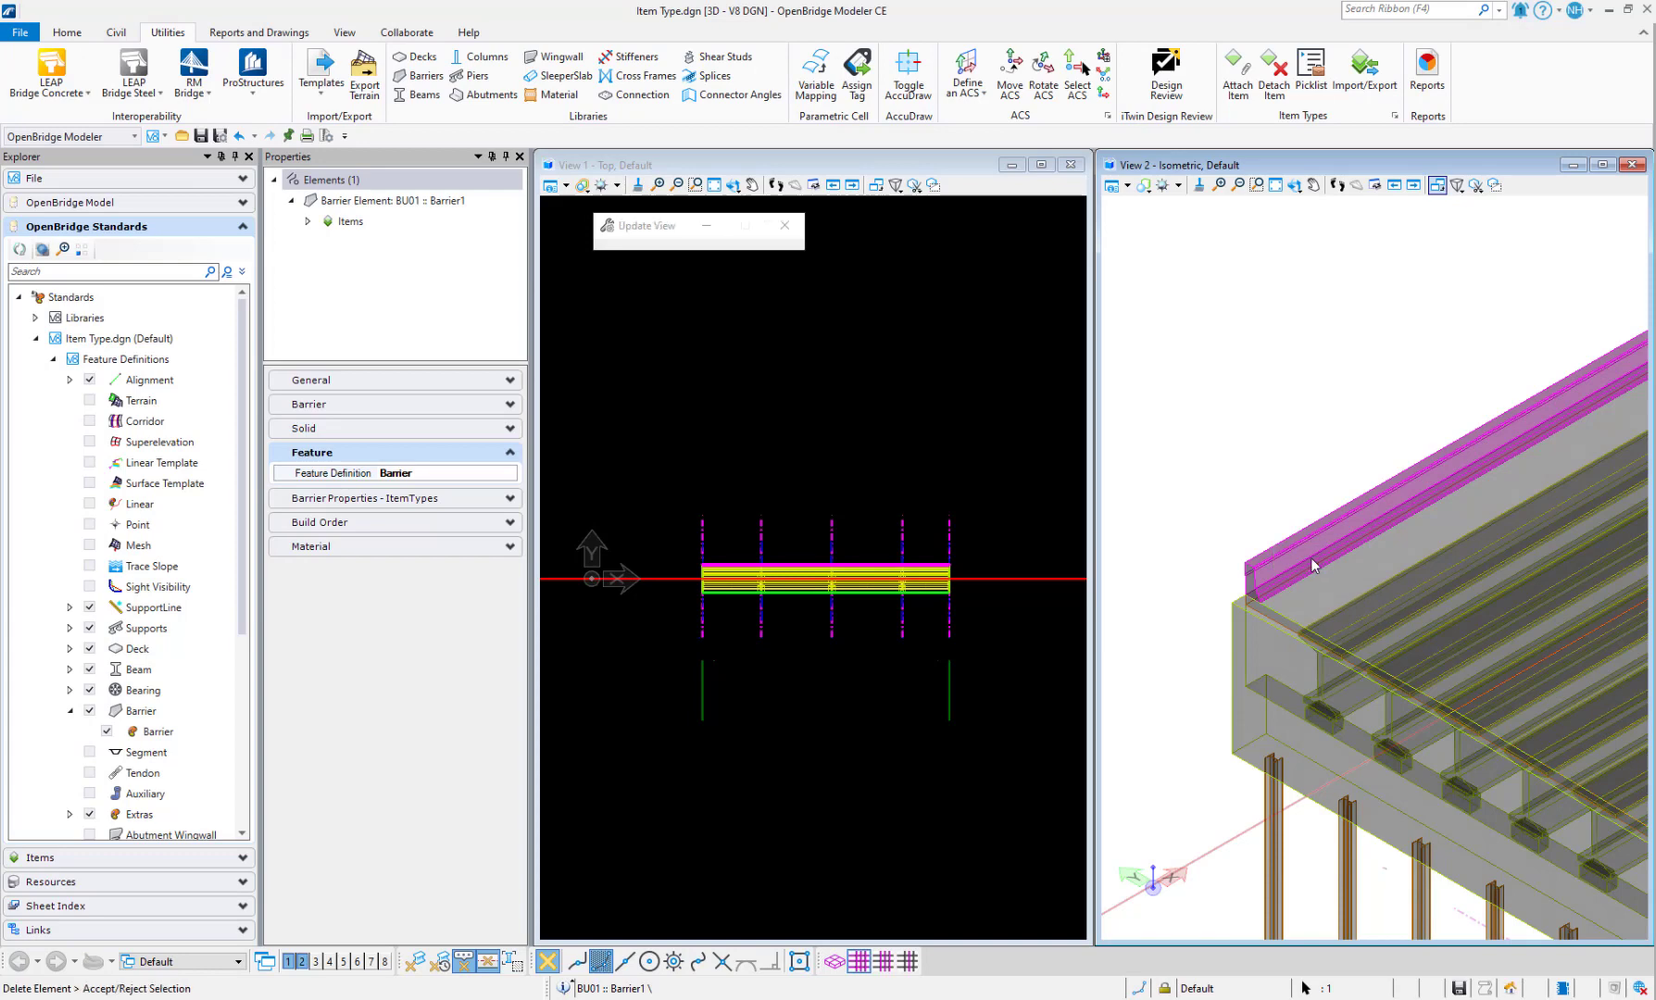
# - Start Place Barrier with the BPB-5 L template and check that its feature definition is Barrier
pyautogui.click(67, 33)
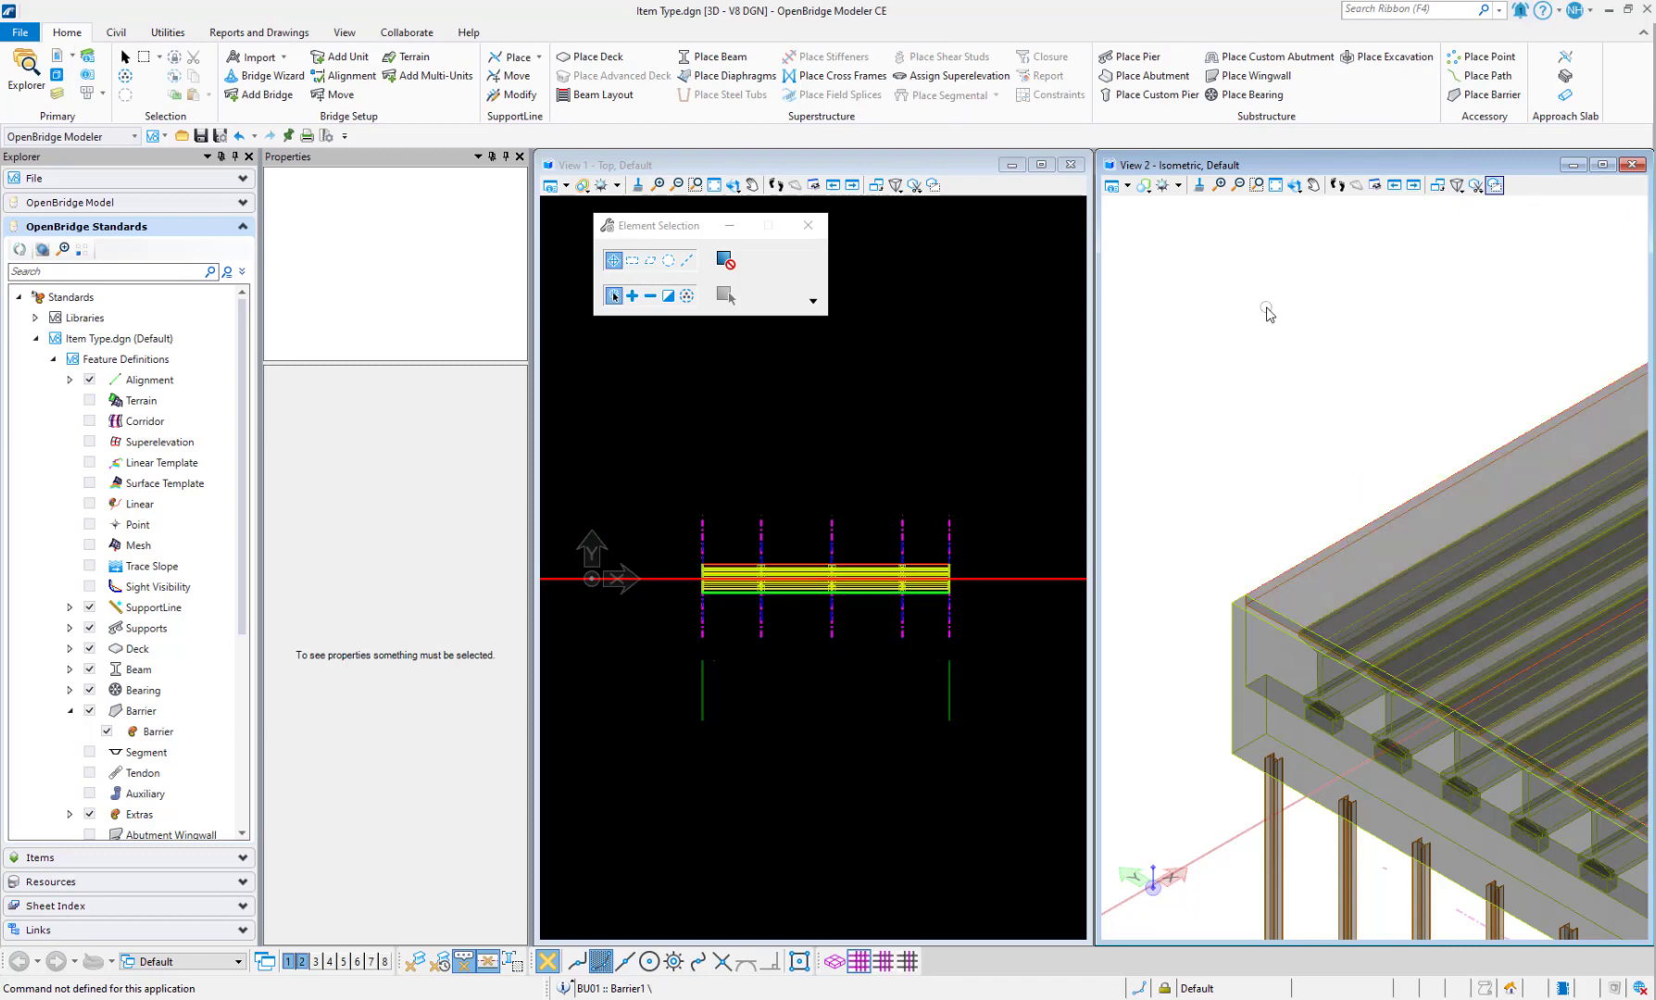
pyautogui.click(1484, 96)
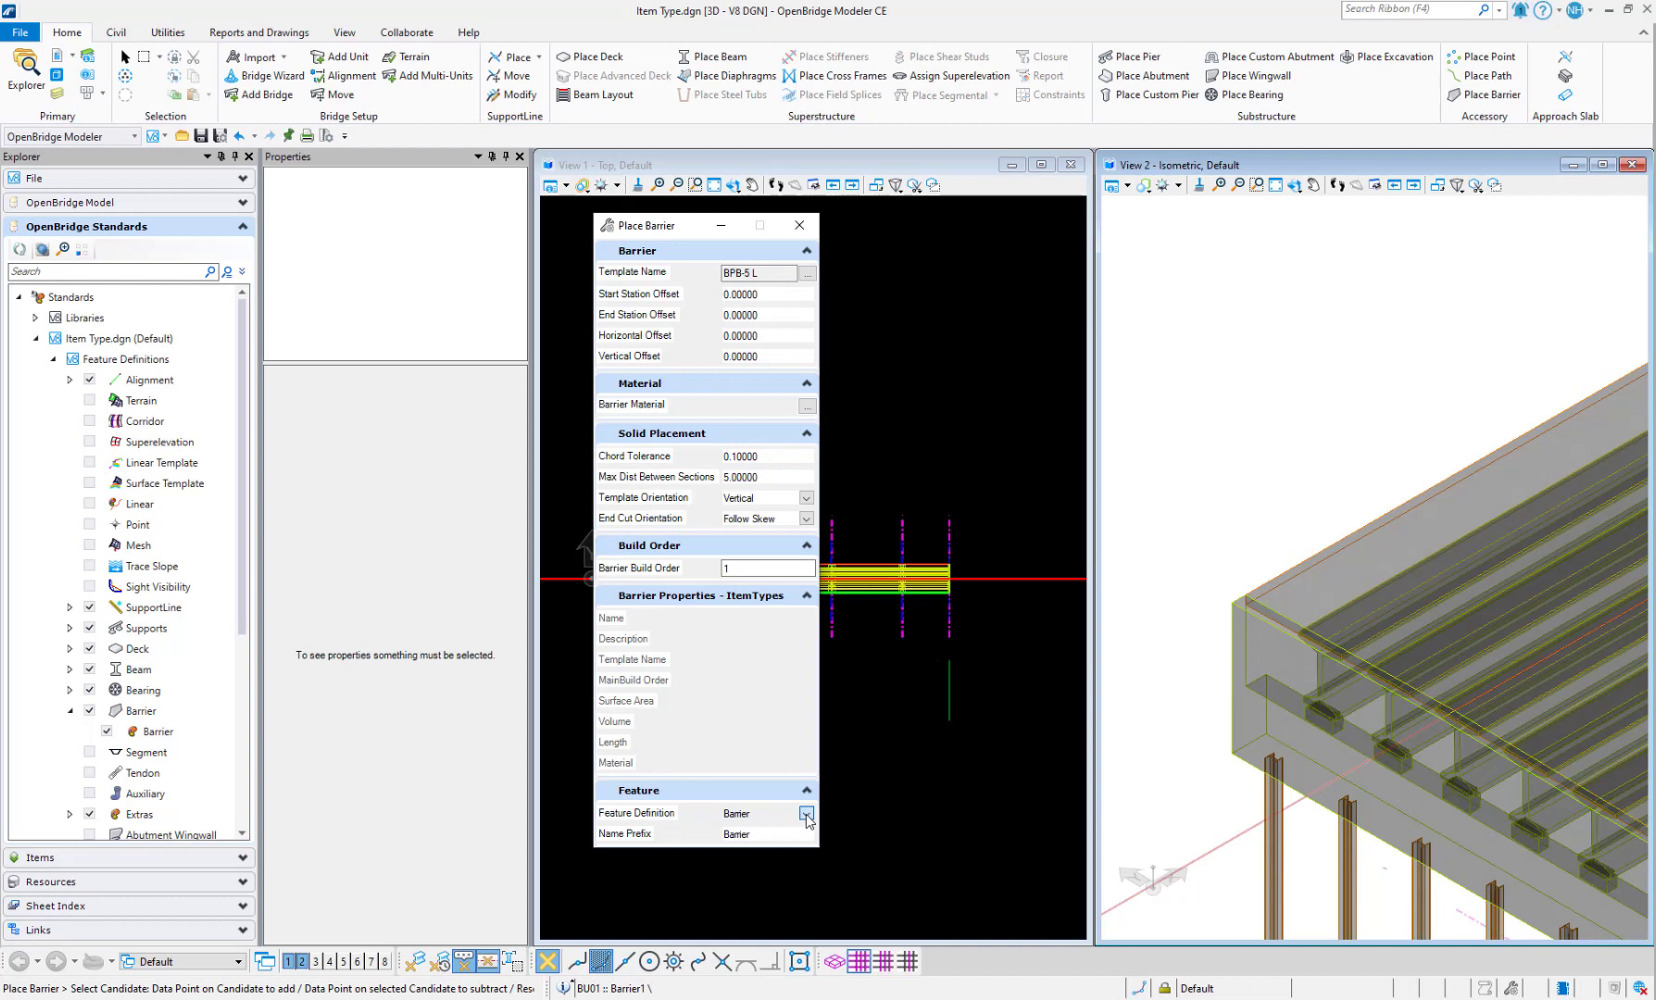
pyautogui.click(805, 814)
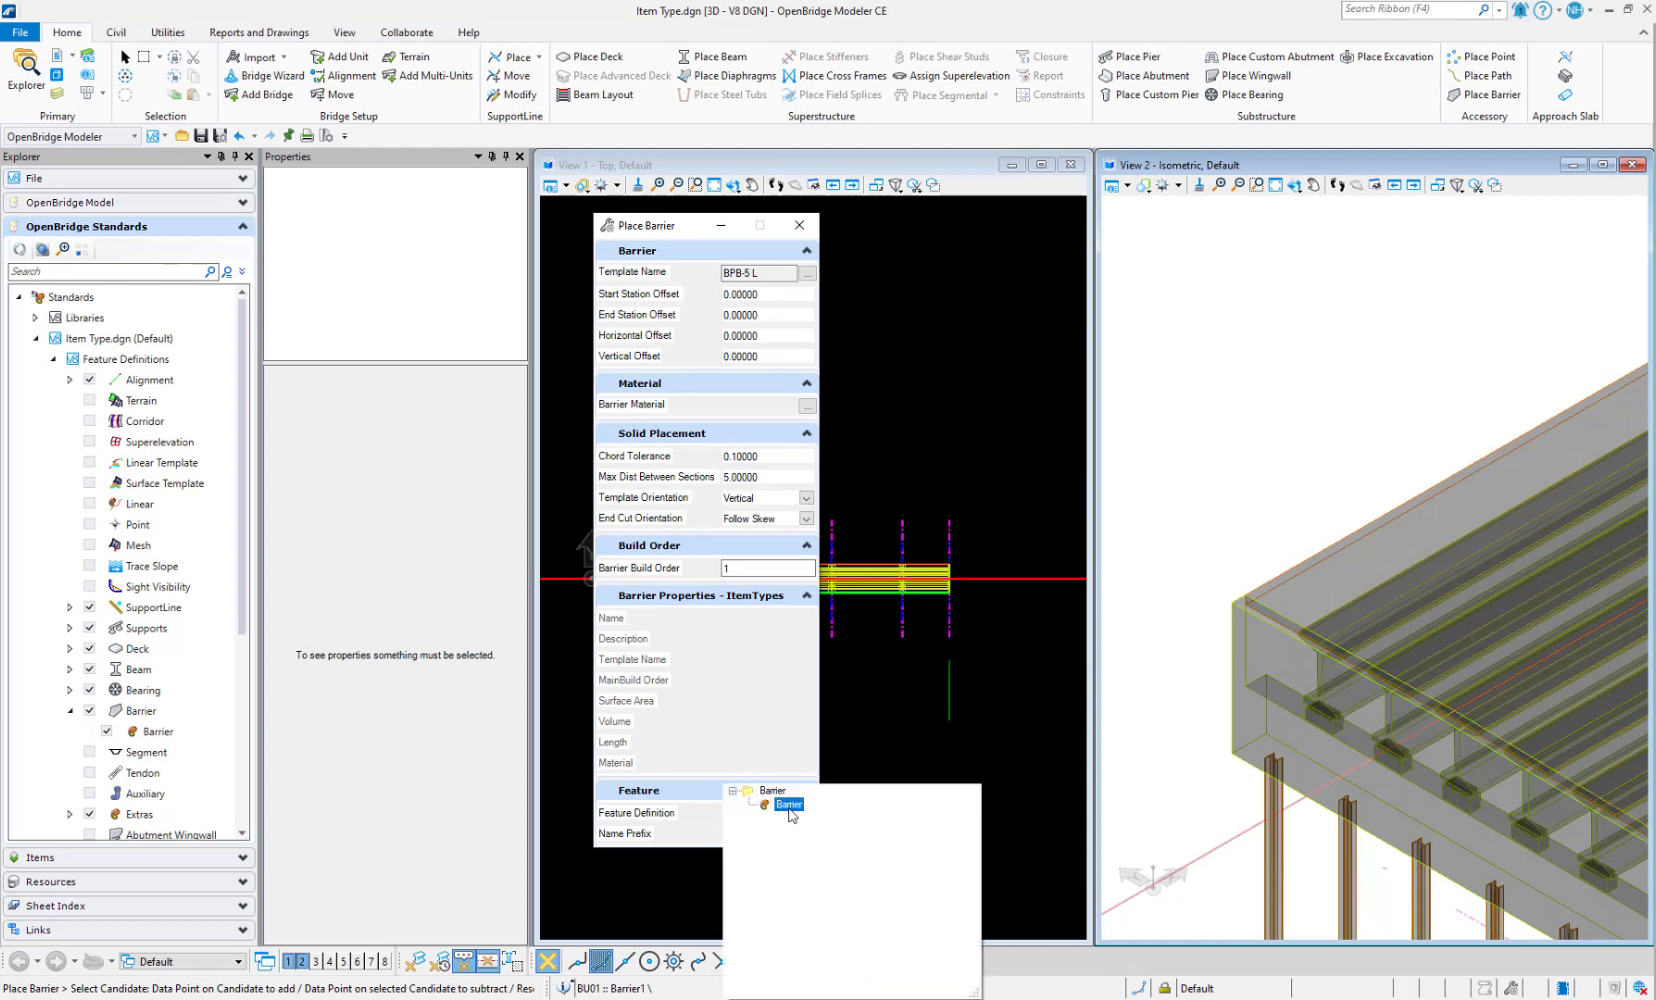
pyautogui.click(716, 796)
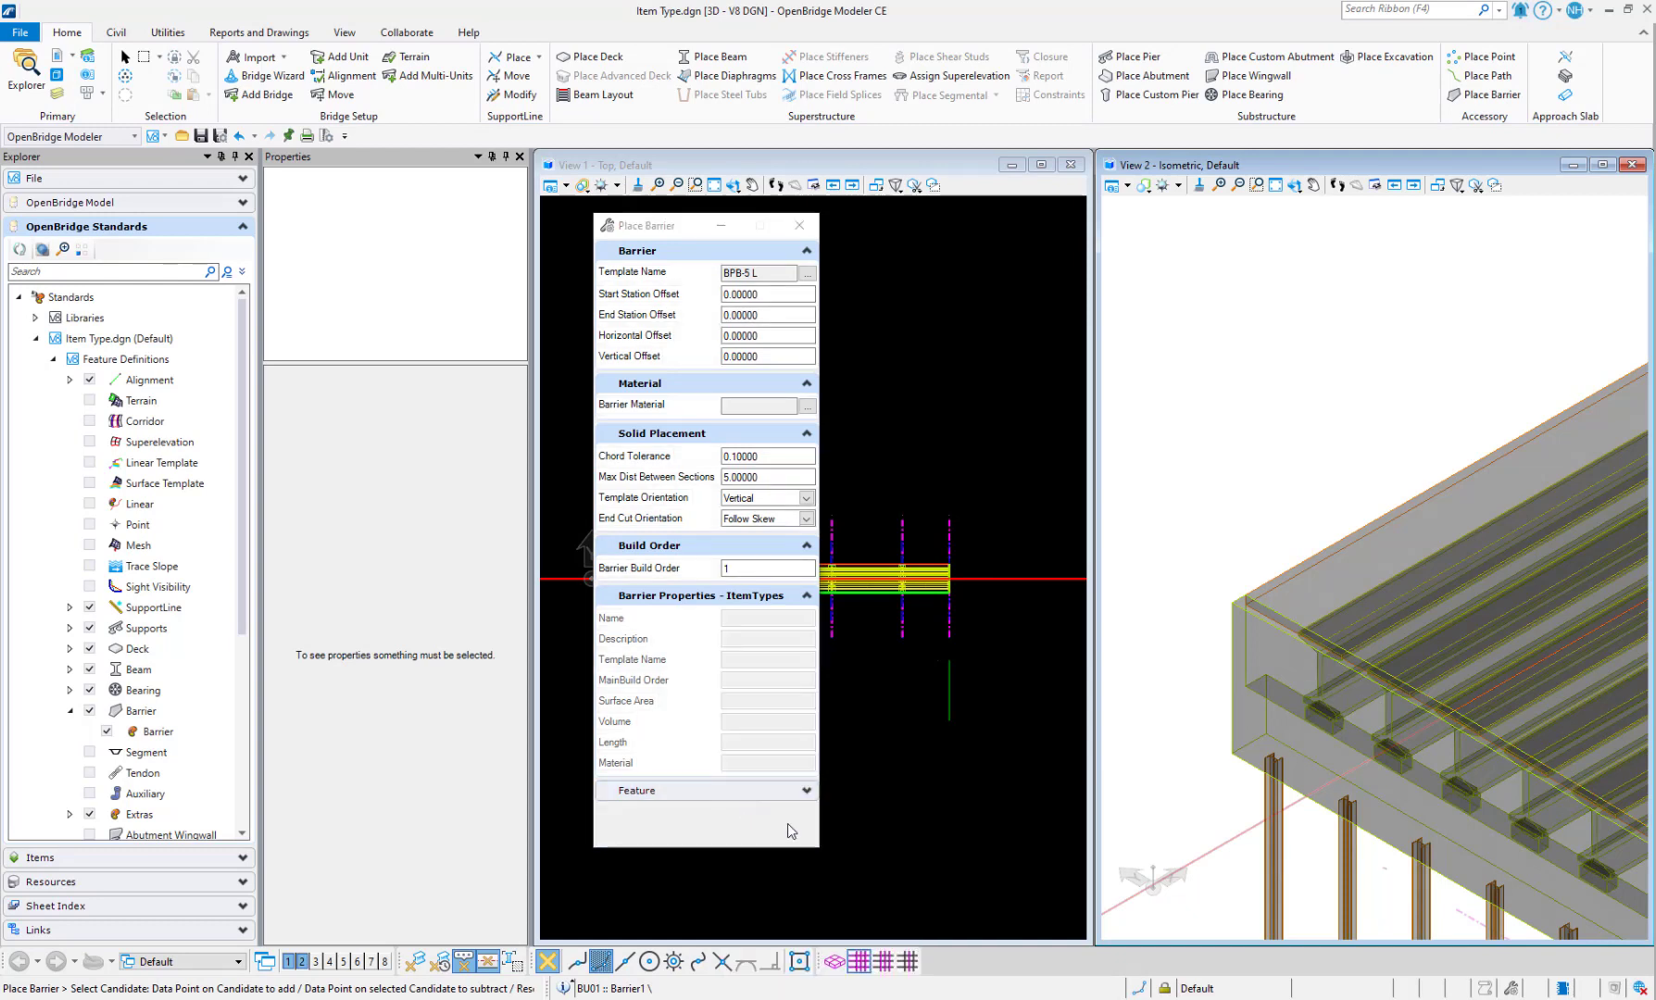
pyautogui.click(804, 792)
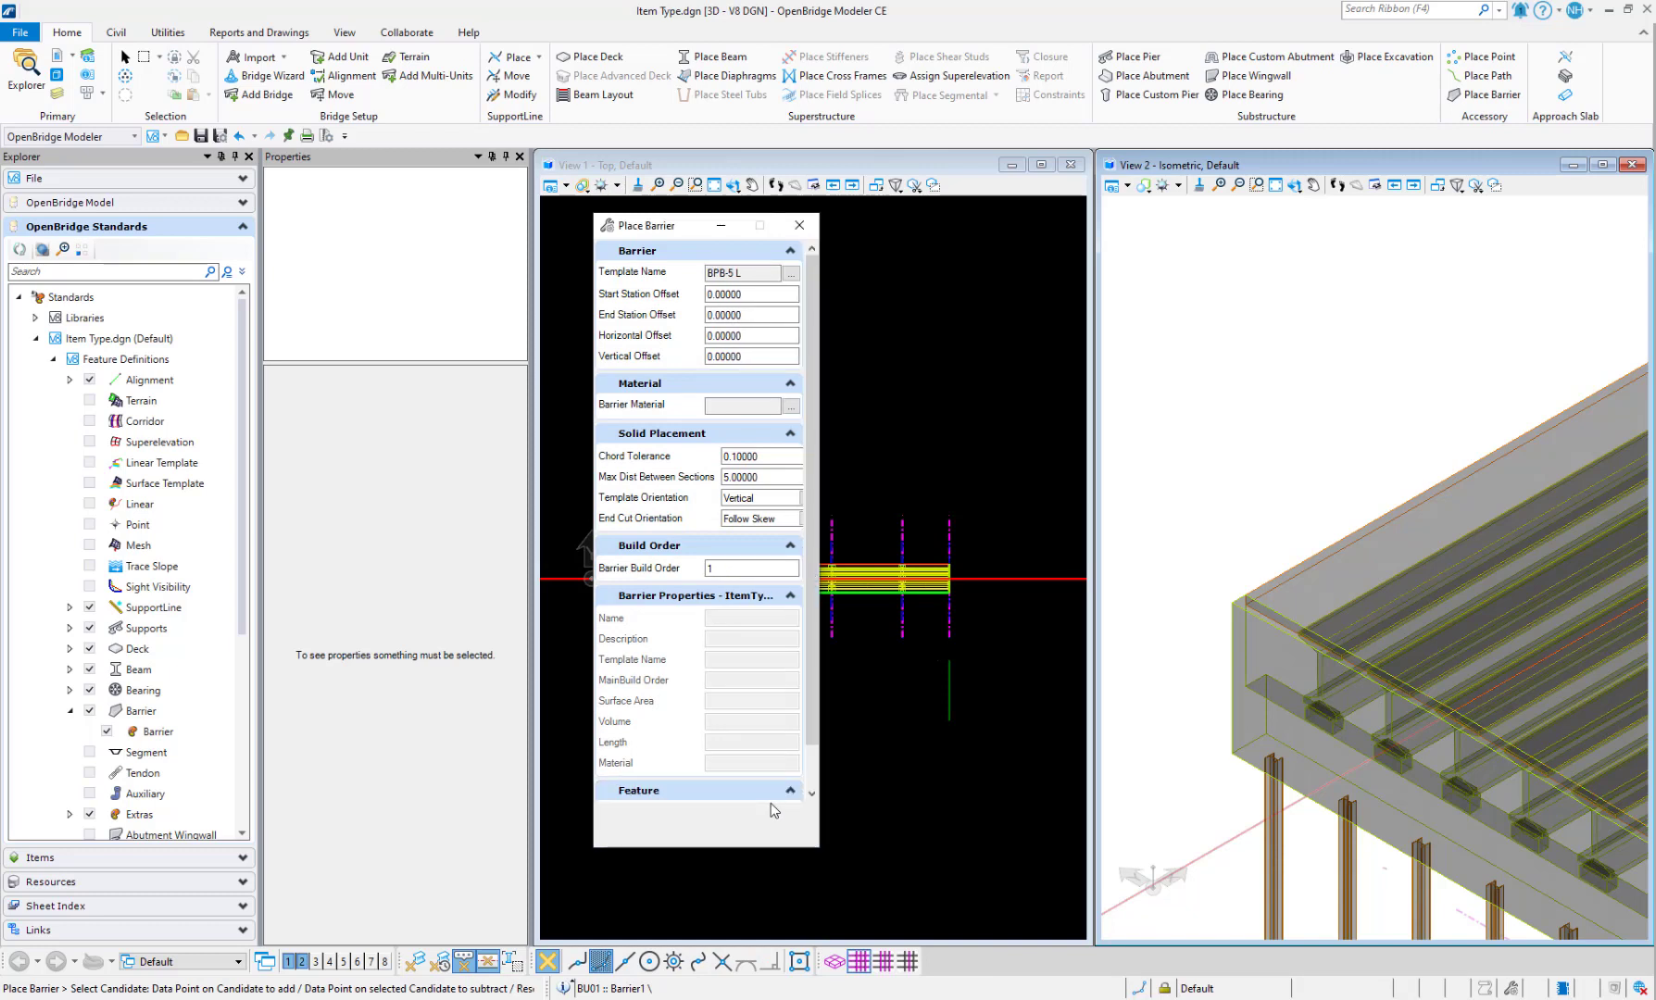
pyautogui.moveTo(813, 740); pyautogui.dragTo(824, 781)
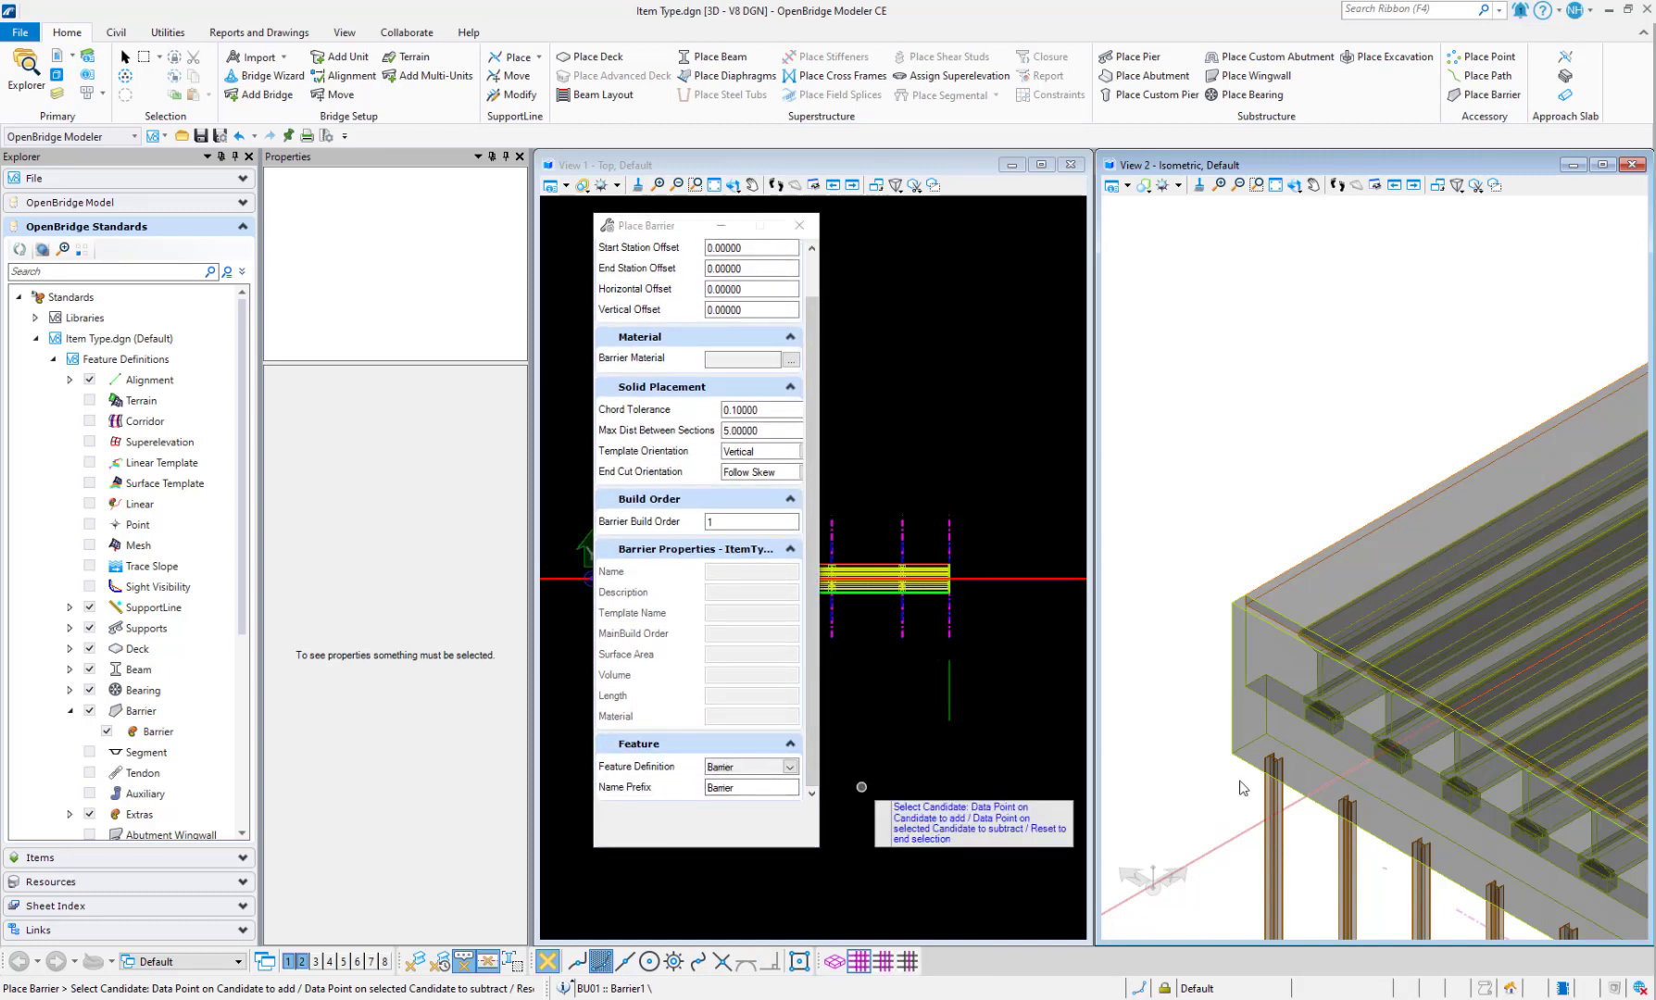
# - Place the barrier on the bridge deck, using guideline point P_5 as its path
pyautogui.click(1288, 593)
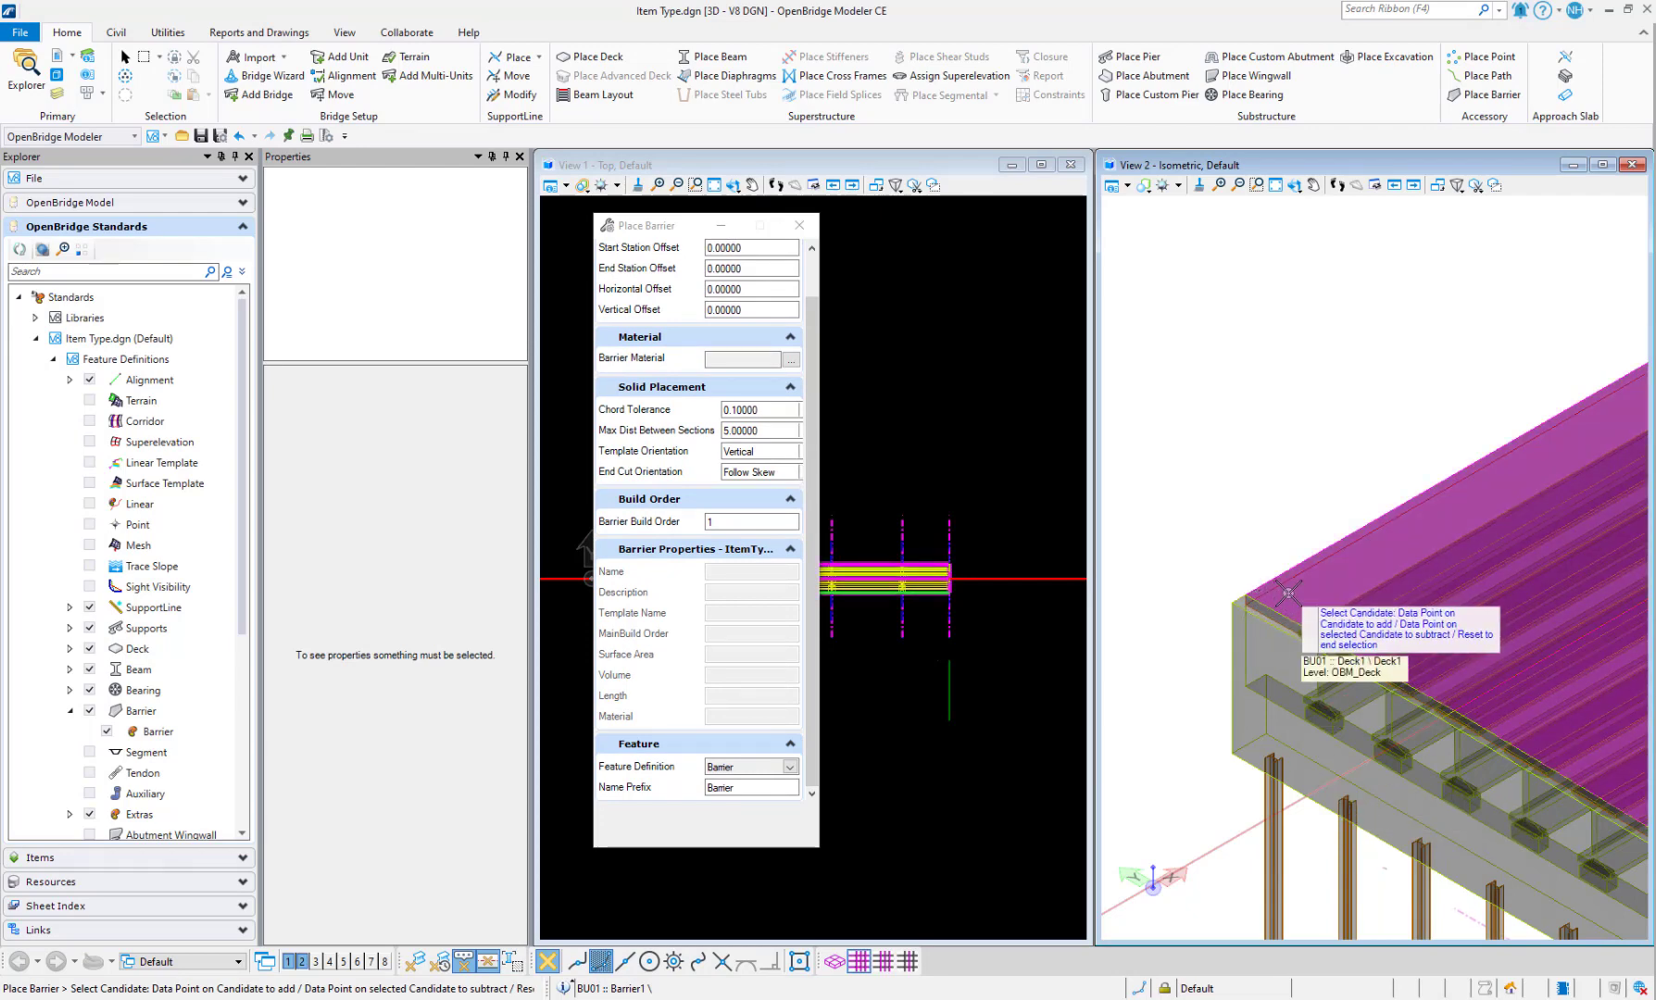
pyautogui.rightClick(1246, 522)
pyautogui.click(648, 483)
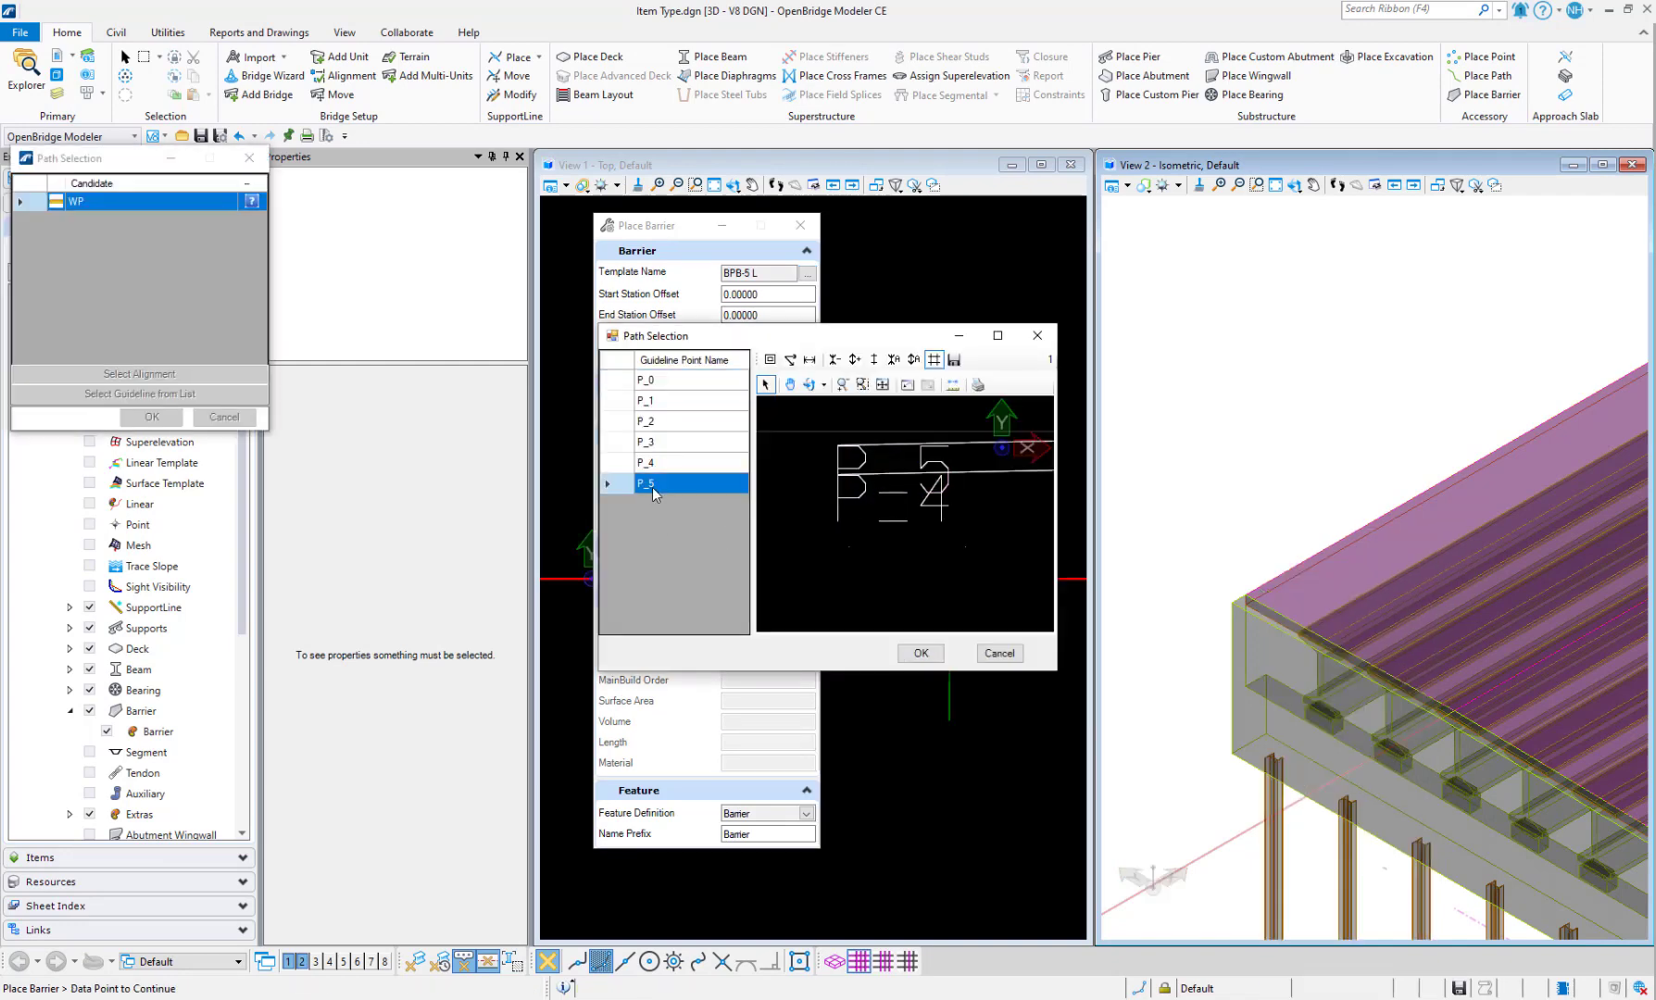
pyautogui.click(915, 659)
pyautogui.click(162, 419)
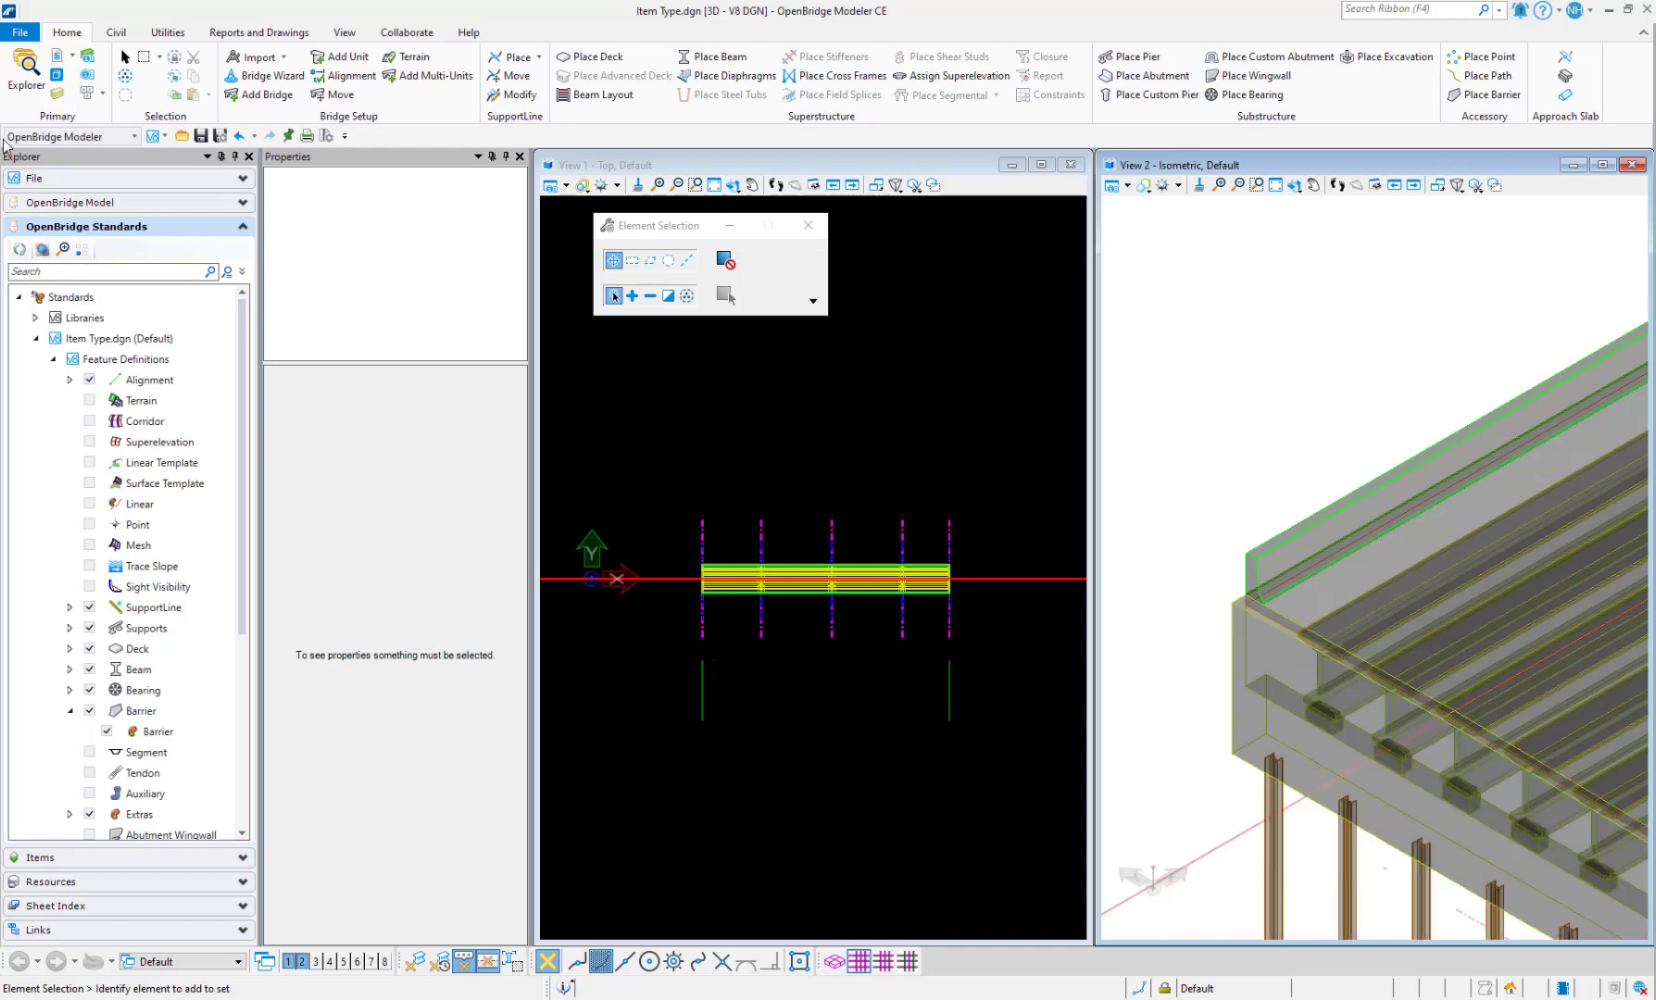
# - Select the new far-edge barrier, review its Barrier Properties item values, and deselect it
pyautogui.click(1285, 538)
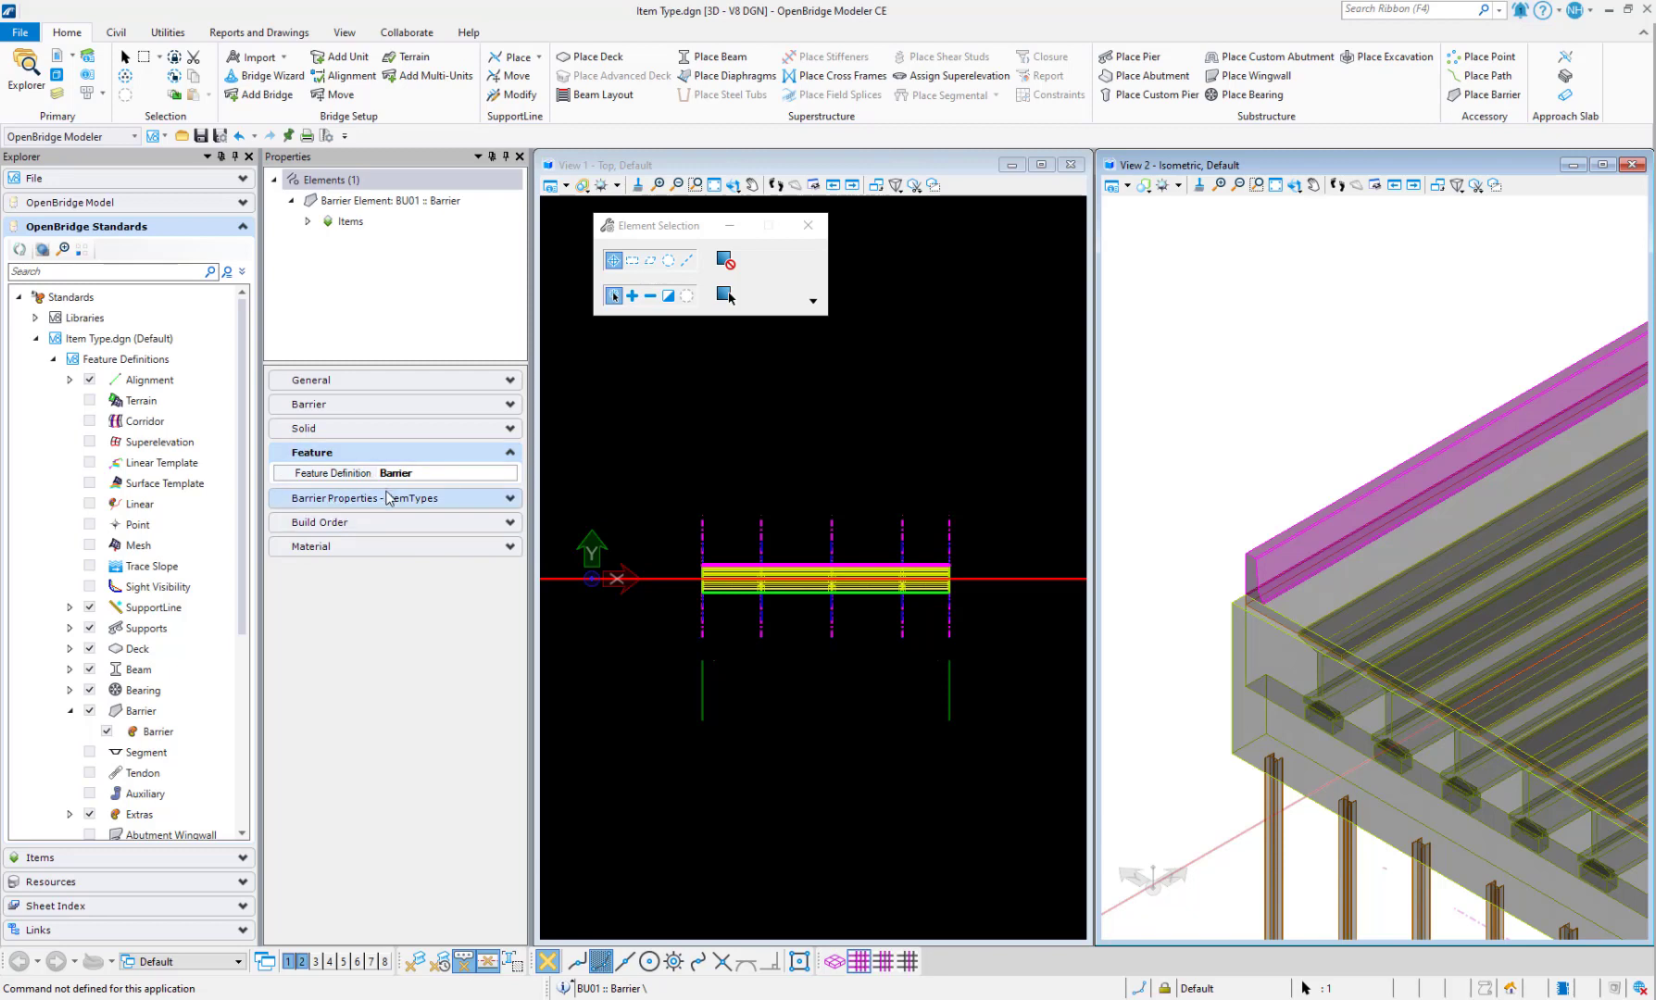
pyautogui.click(509, 498)
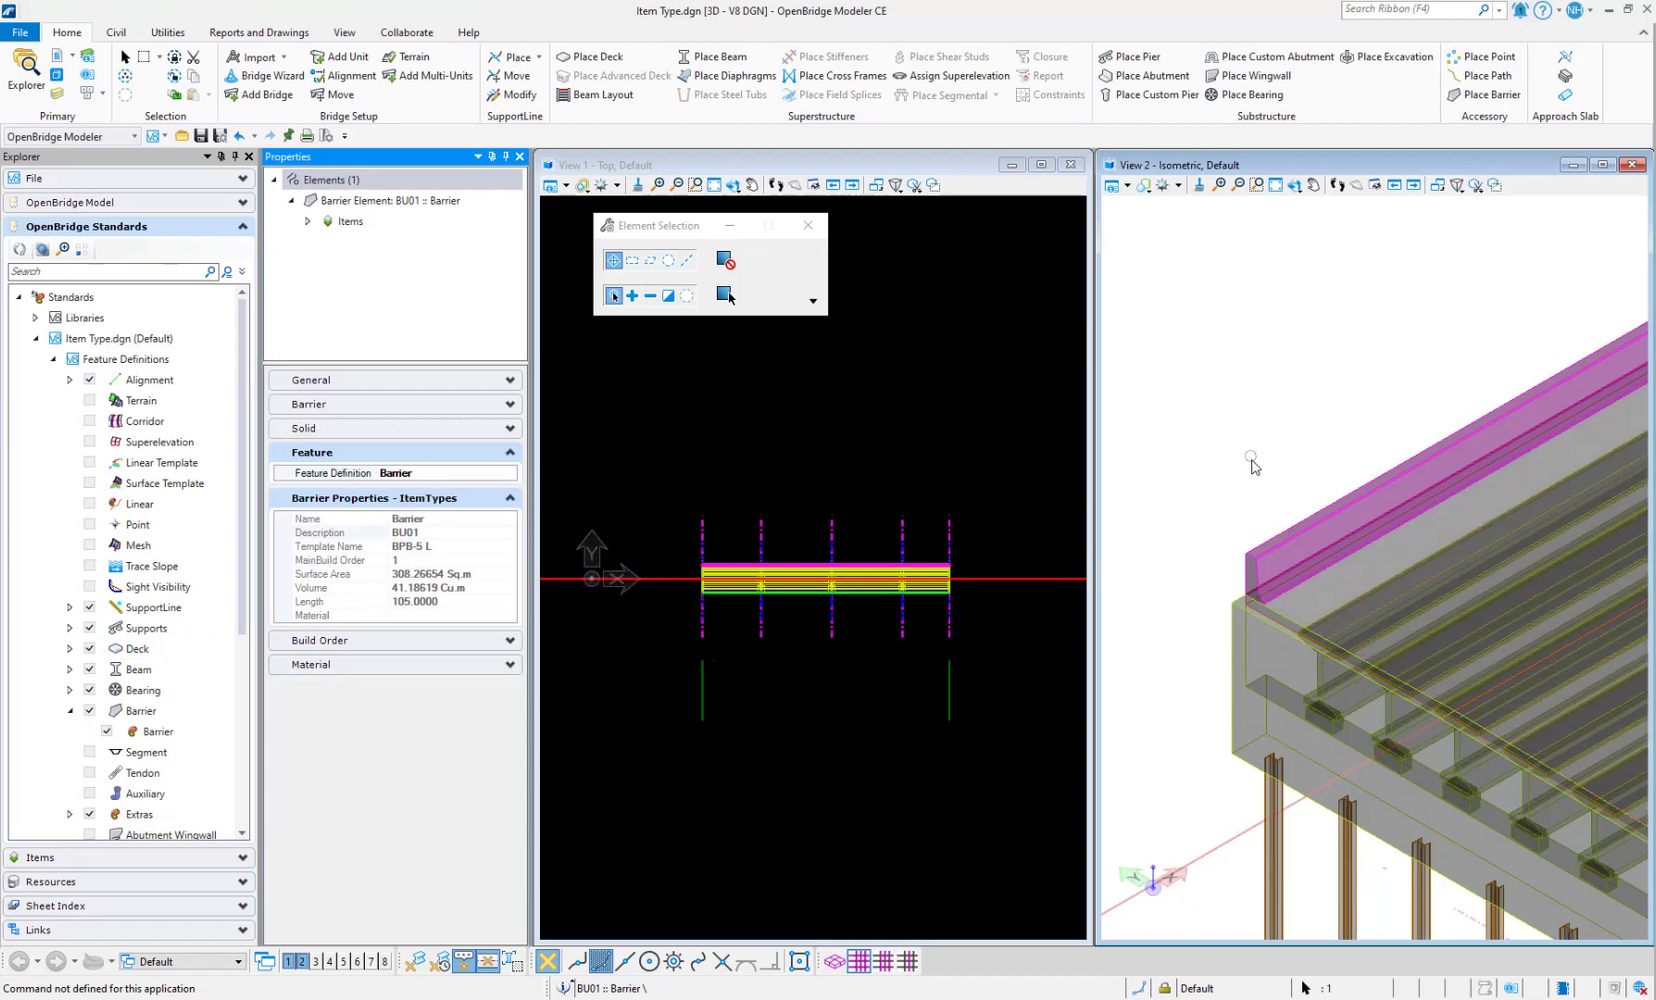
pyautogui.scroll(-5, 1240, 631)
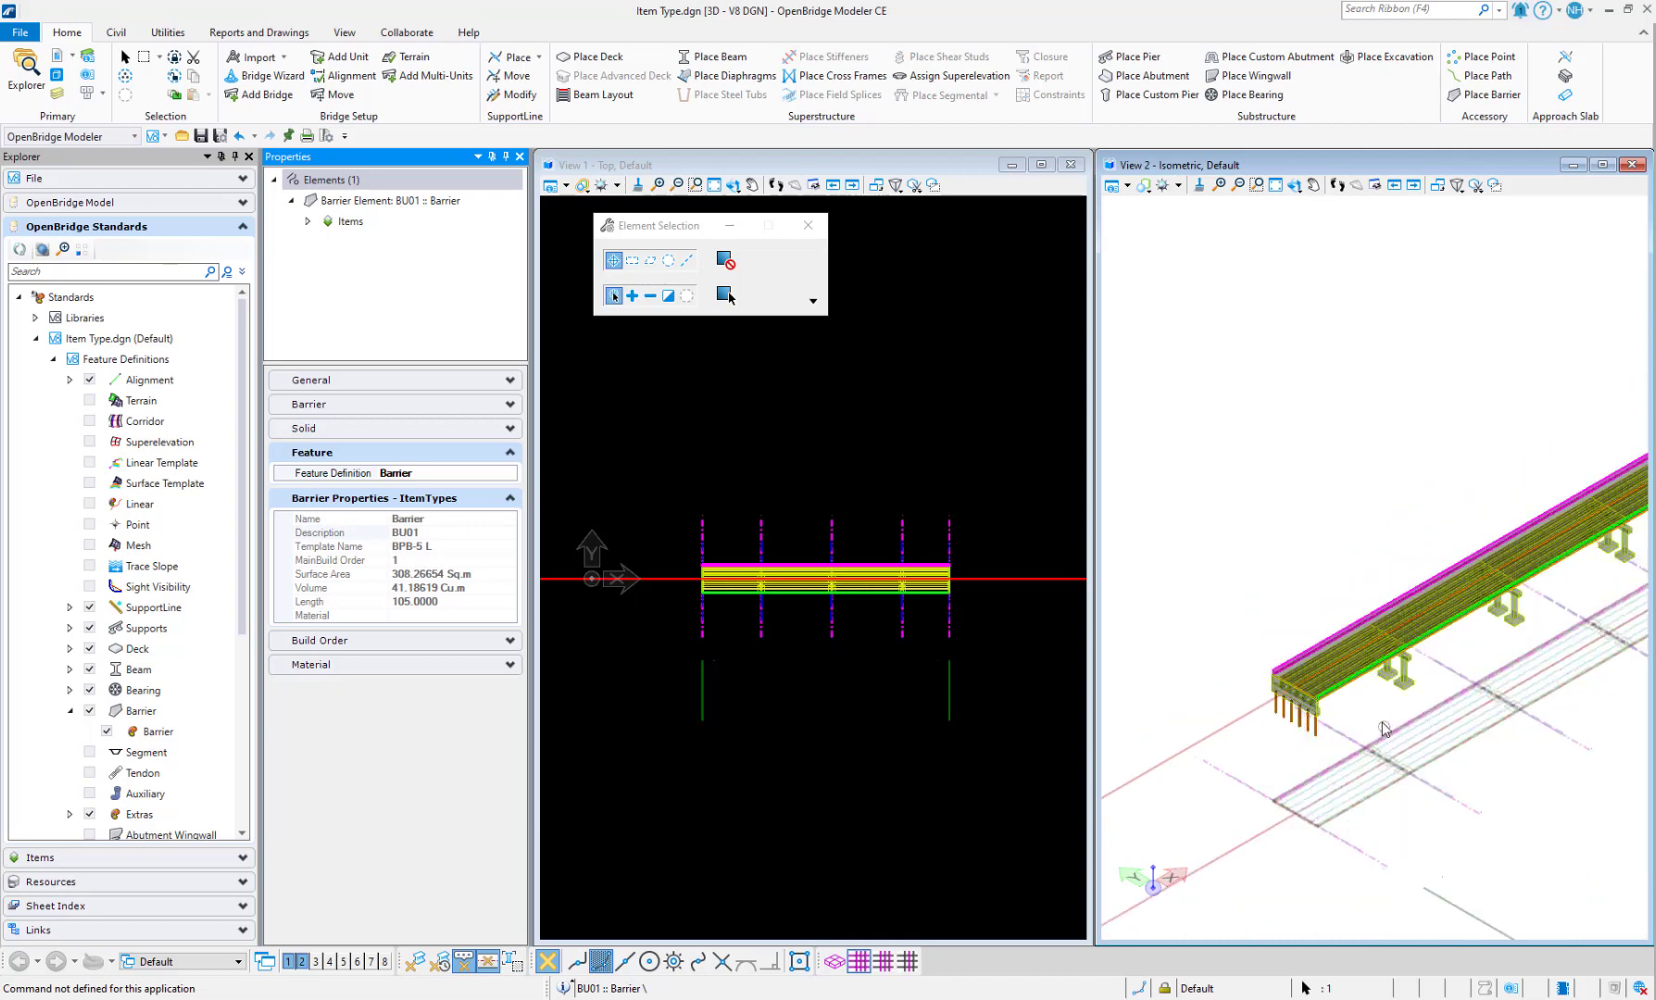
pyautogui.scroll(3, 1384, 729)
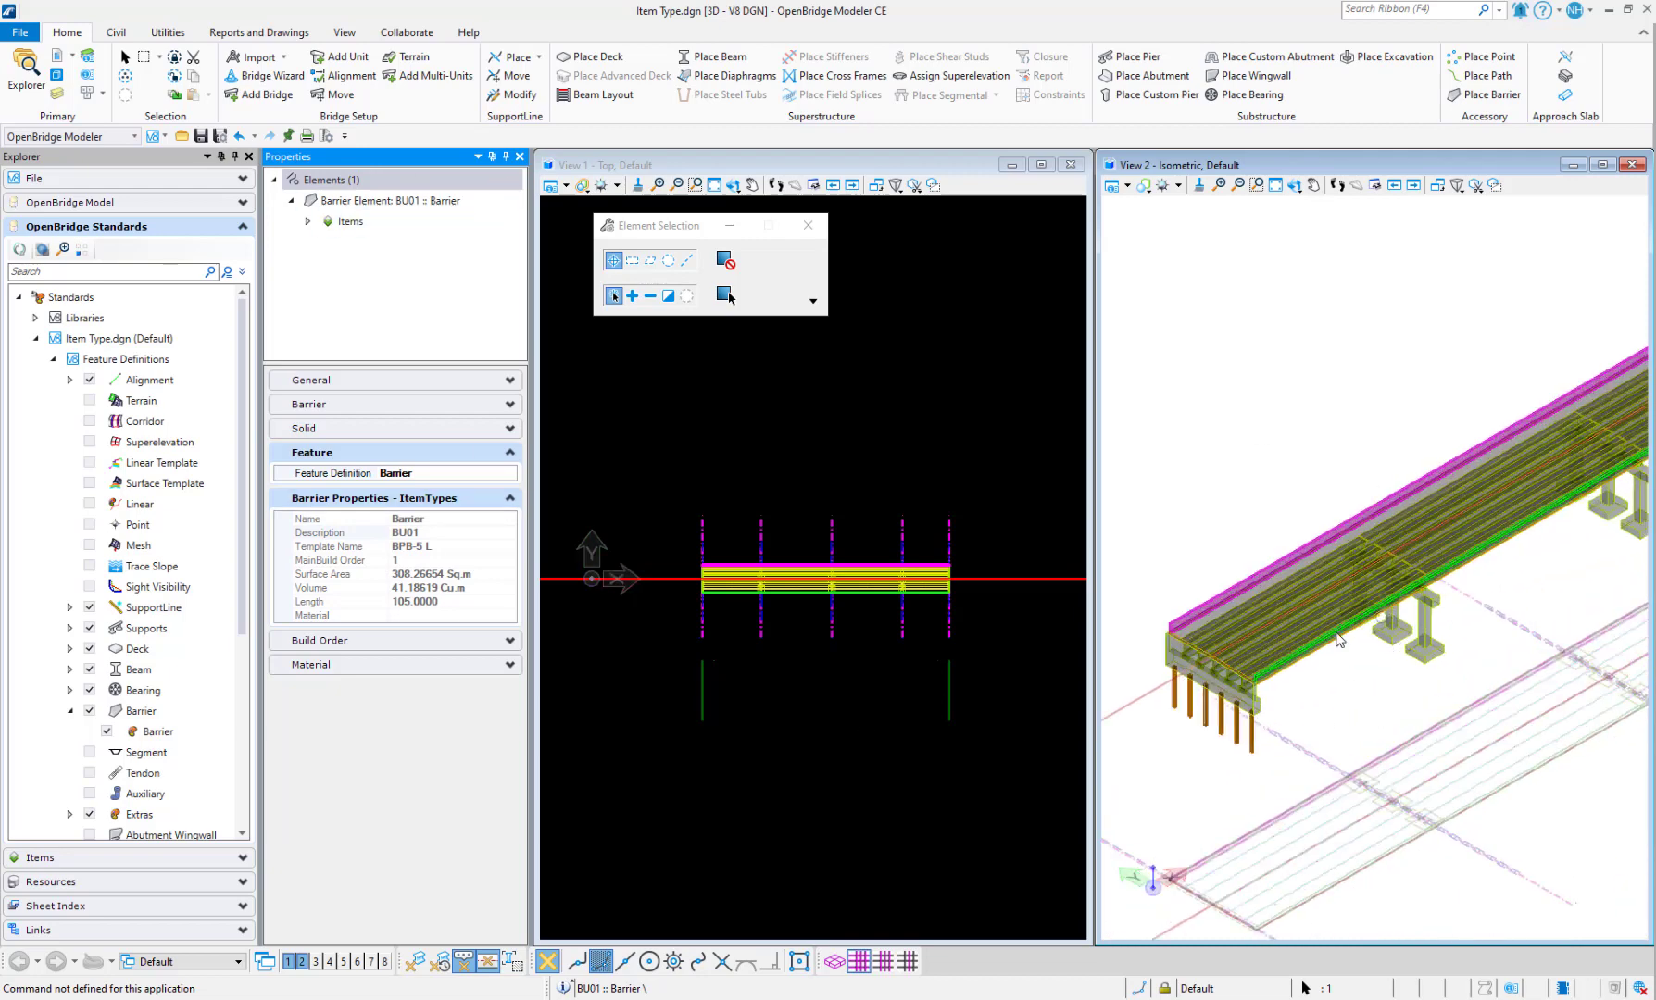
pyautogui.click(1352, 667)
# - Select the first pier in the isometric view, check its property sections for item types, and deselect it
pyautogui.scroll(2, 1392, 655)
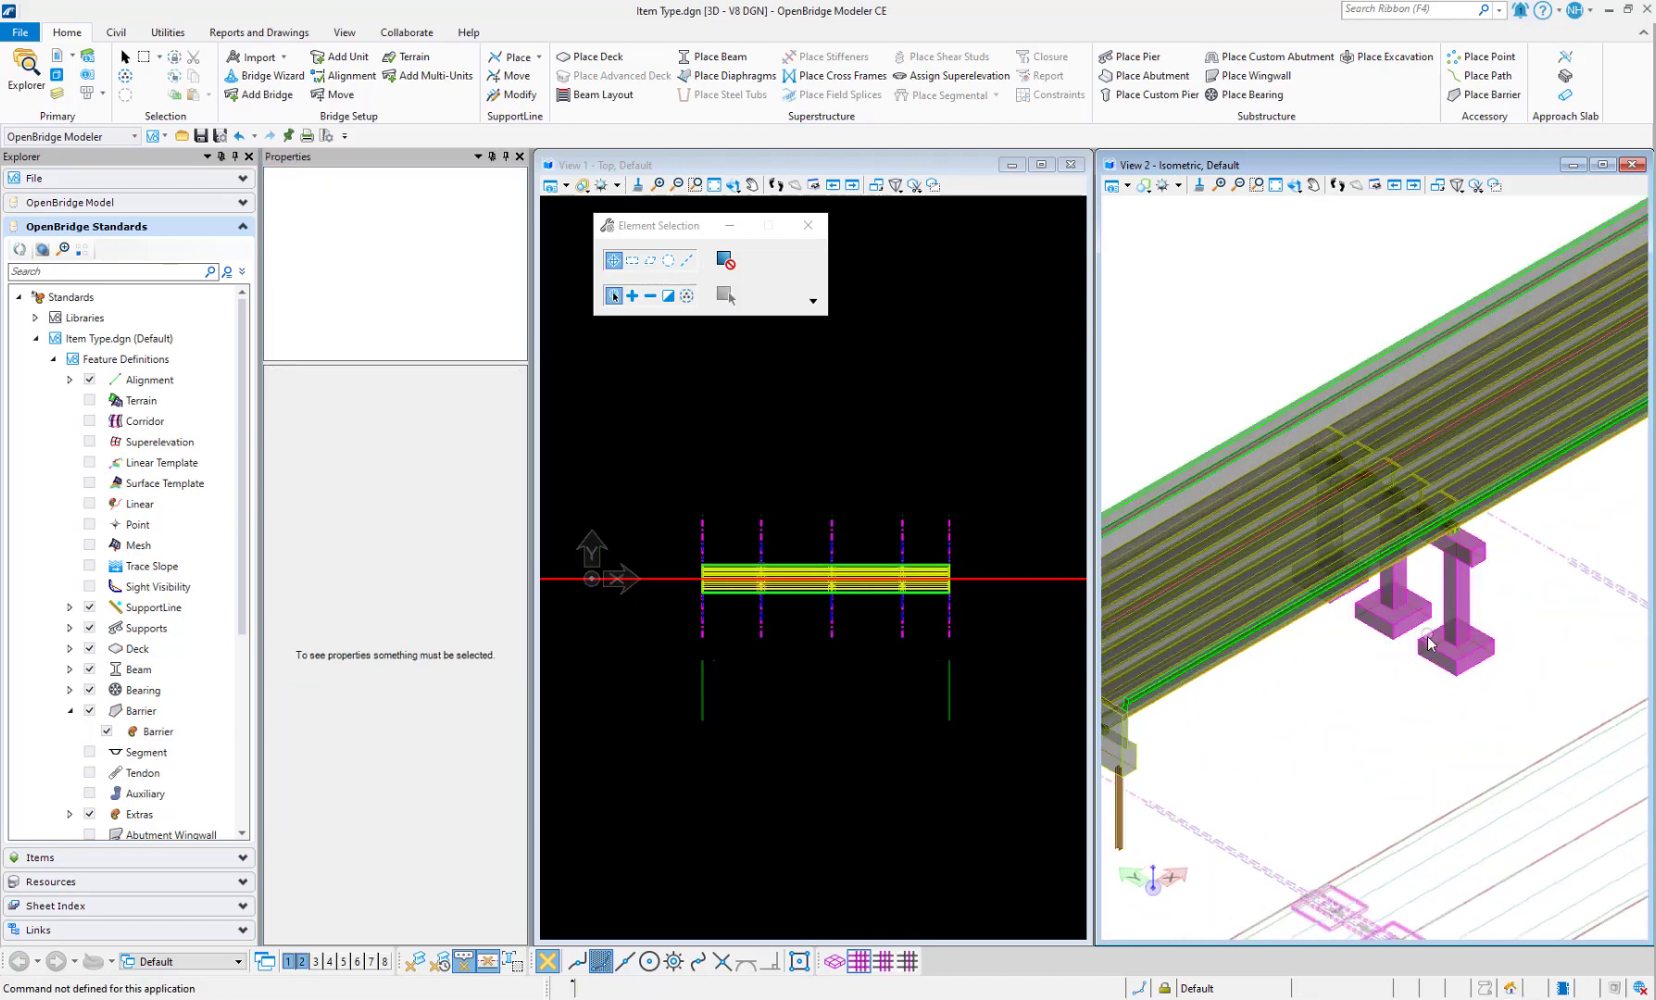
pyautogui.scroll(2, 1444, 620)
pyautogui.click(1459, 586)
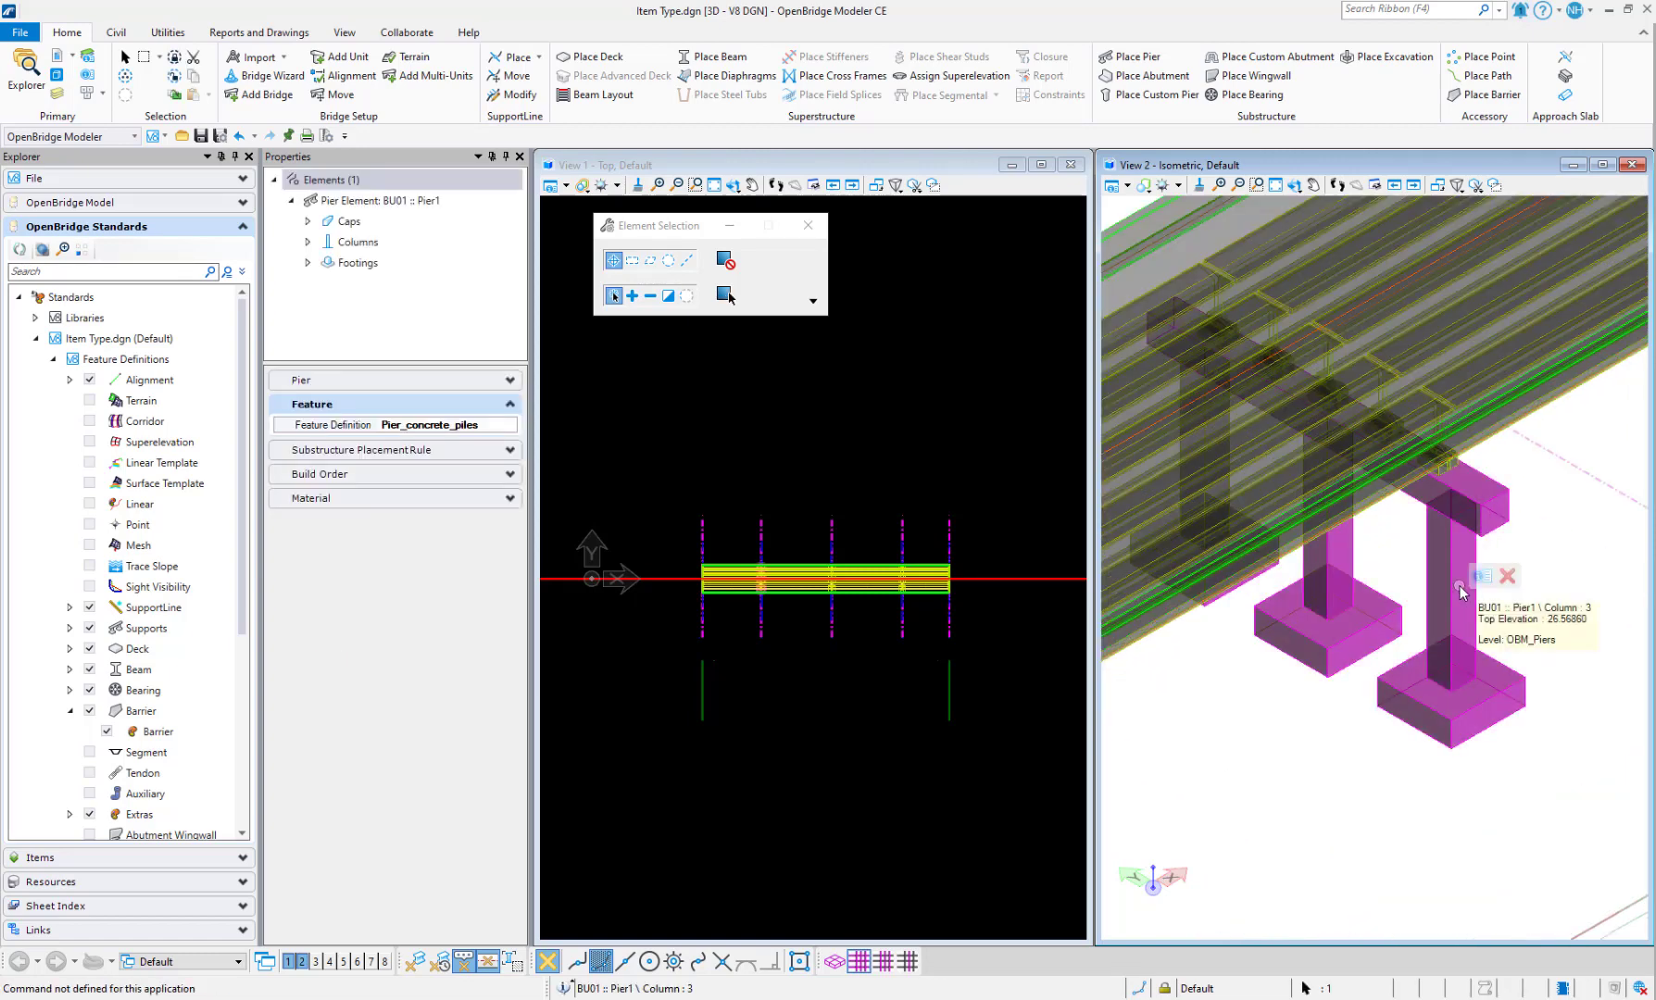
pyautogui.click(507, 404)
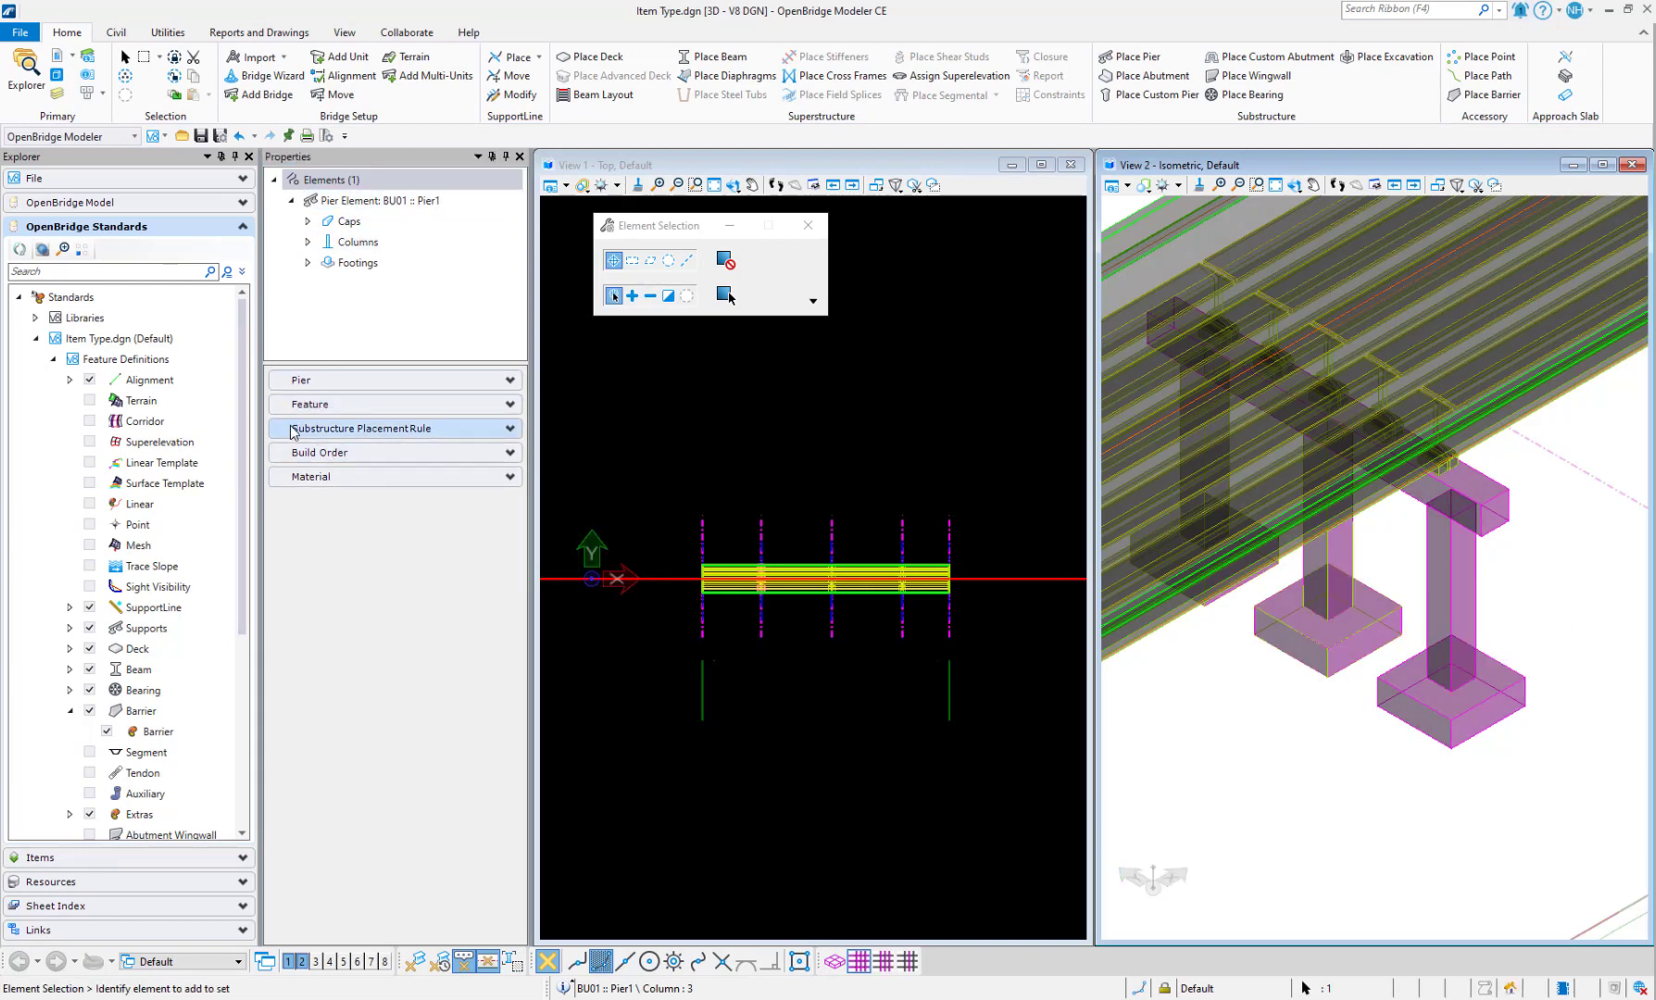
pyautogui.click(313, 381)
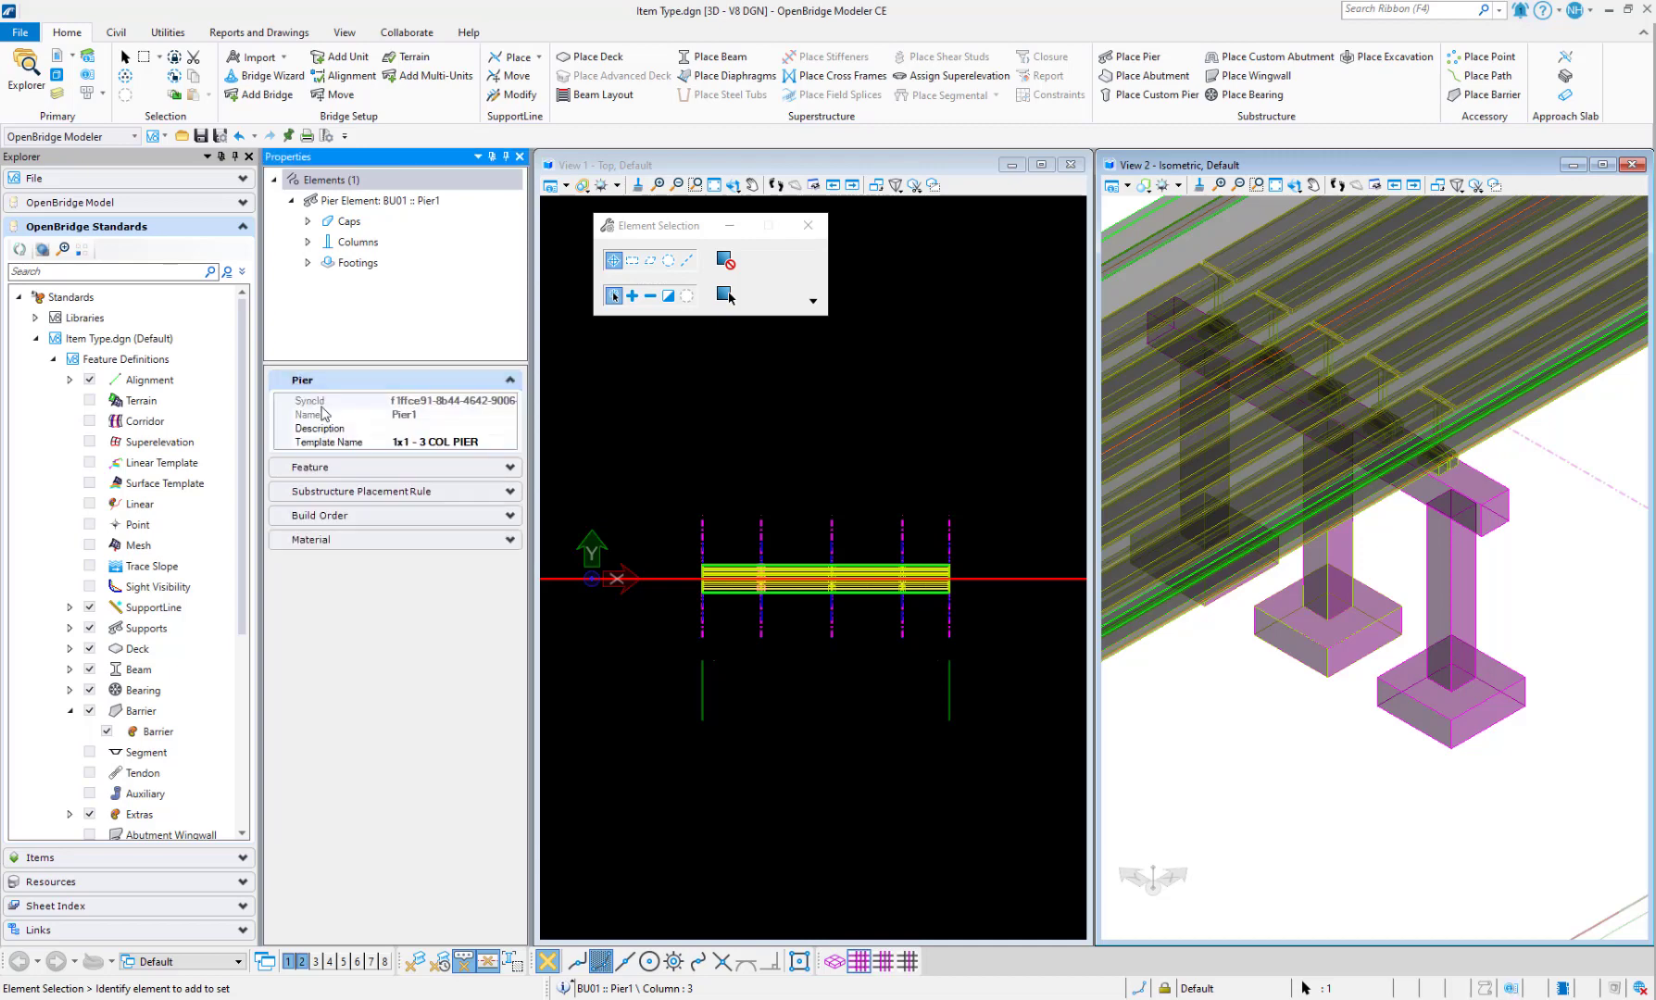
pyautogui.click(511, 379)
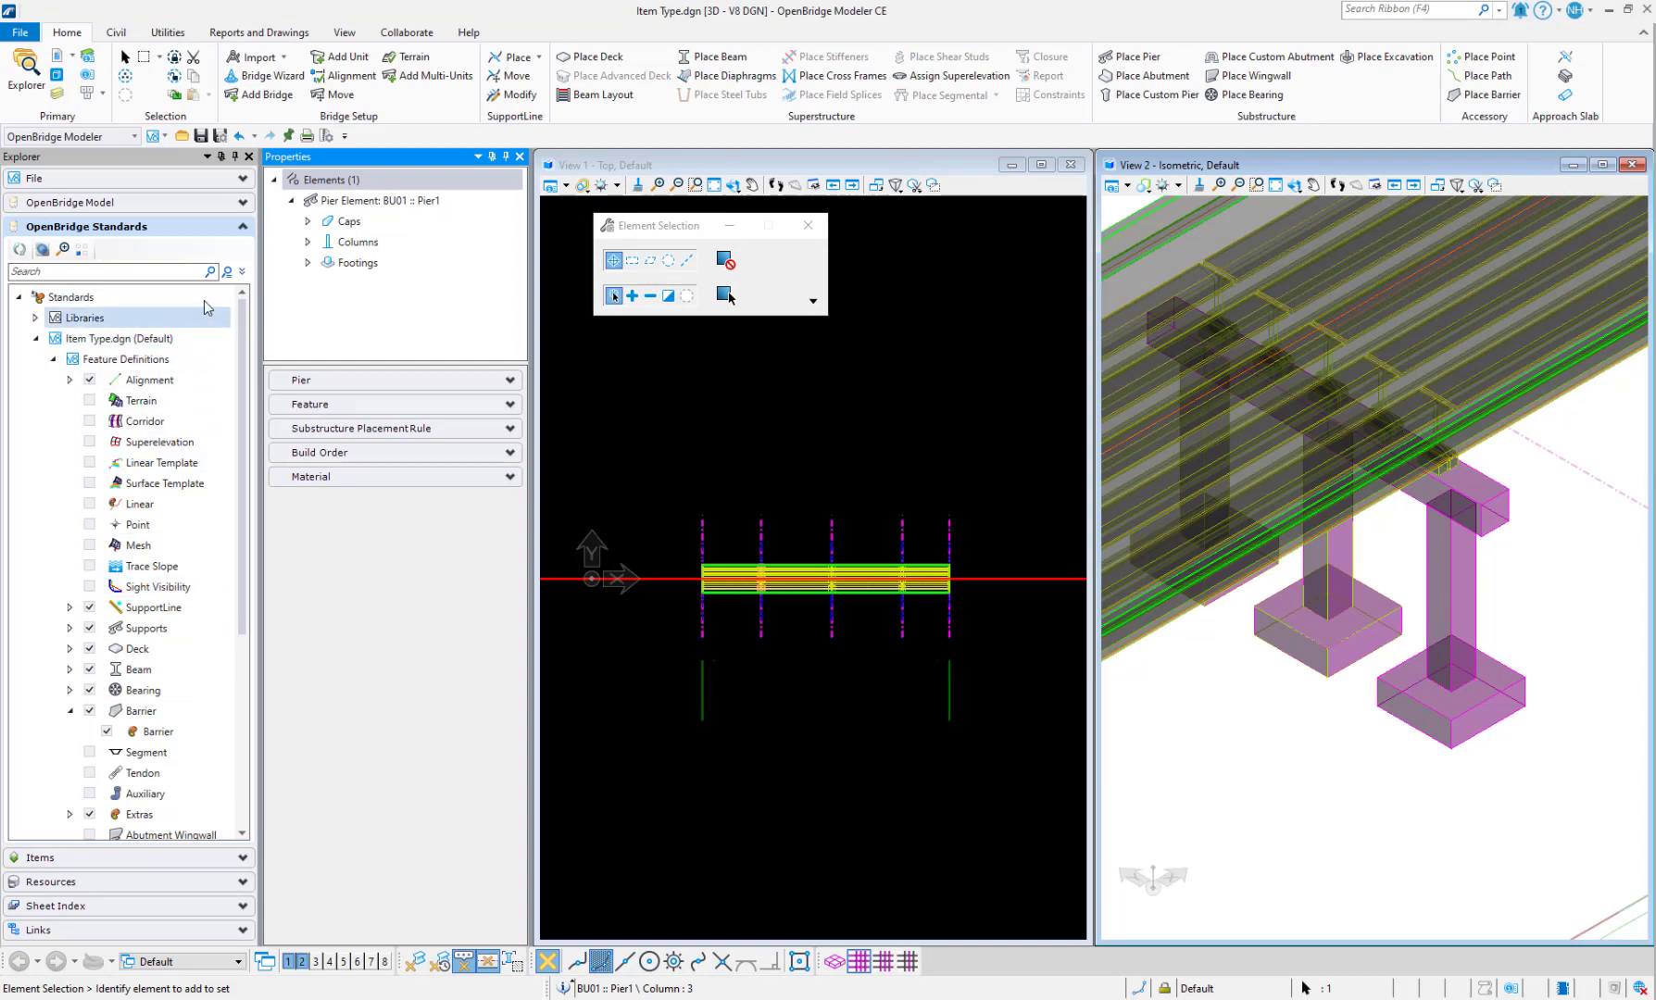
pyautogui.click(1396, 579)
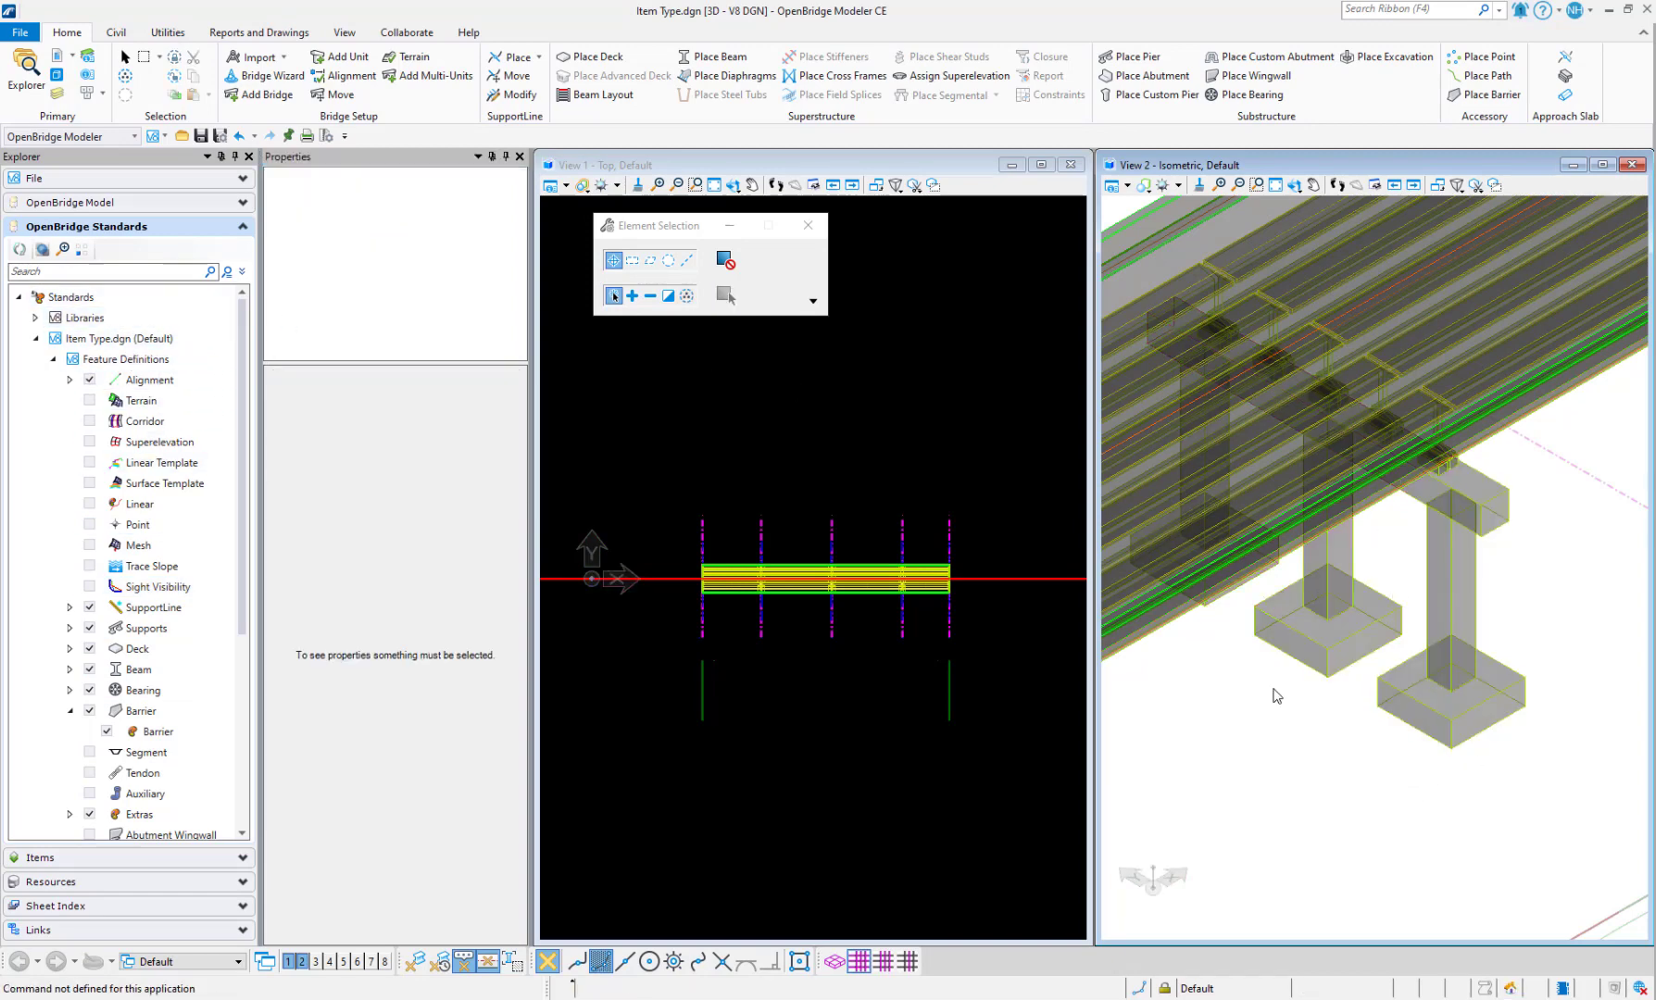
# - Collapse the Barrier feature definitions, expand Supports and its Pier folder, and widen the Explorer to show full names
pyautogui.click(118, 362)
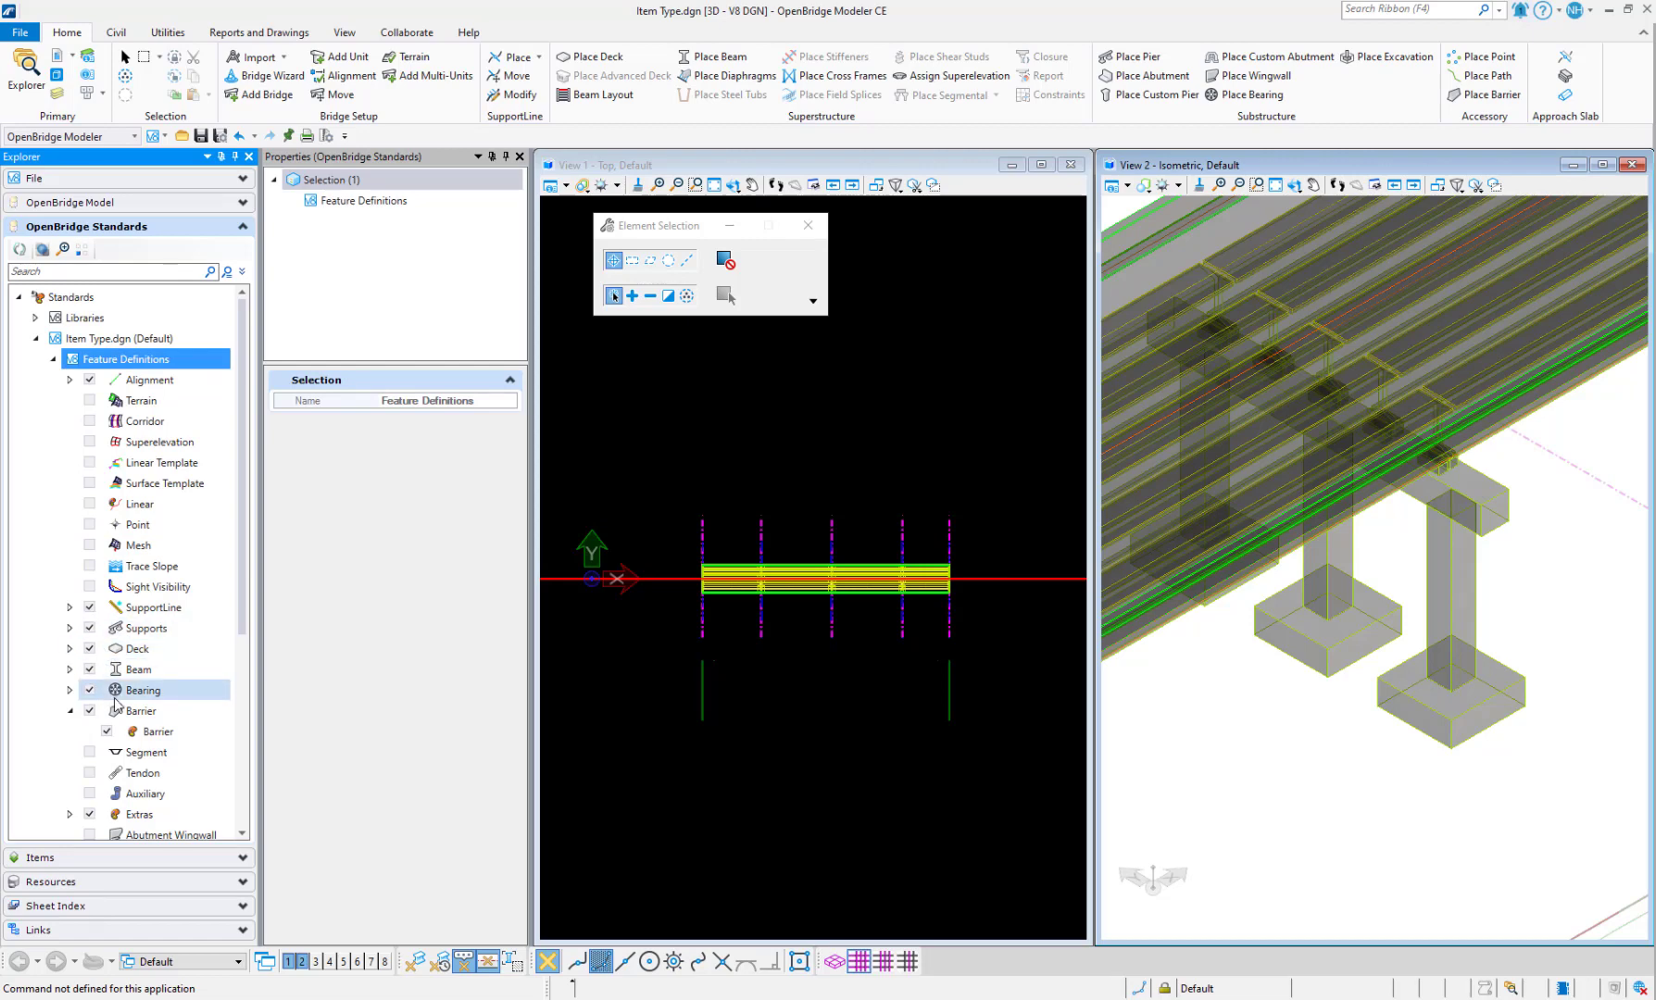
pyautogui.scroll(-1, 116, 709)
pyautogui.click(69, 651)
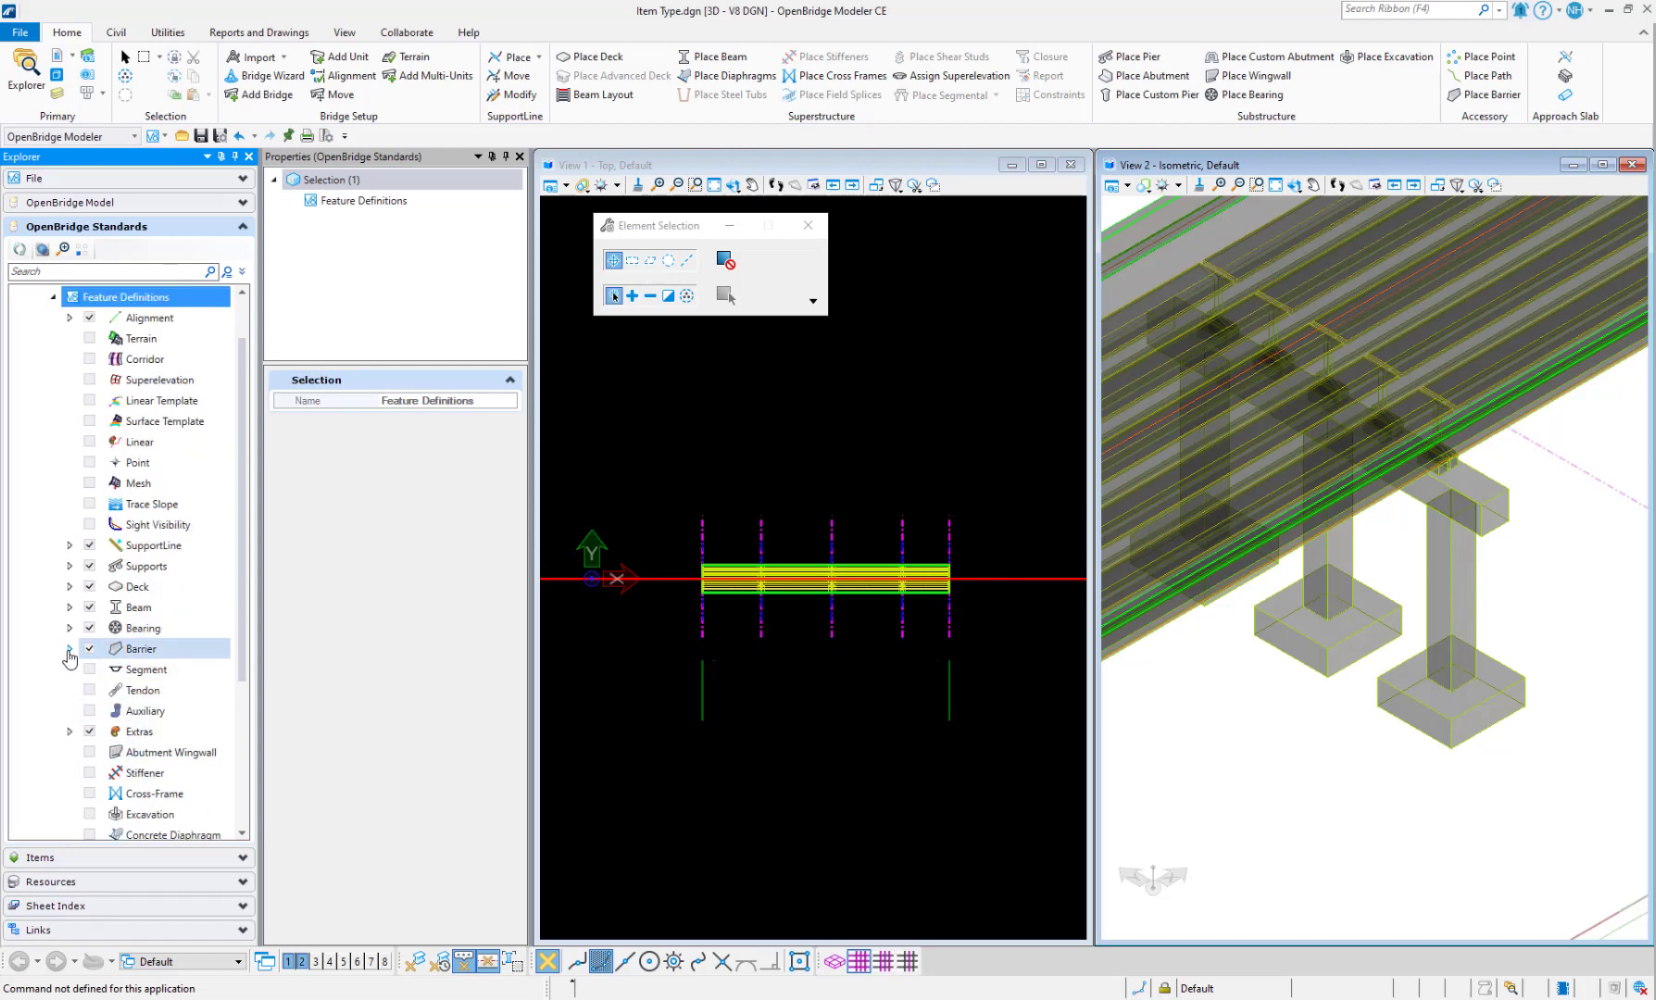
pyautogui.scroll(-1, 81, 673)
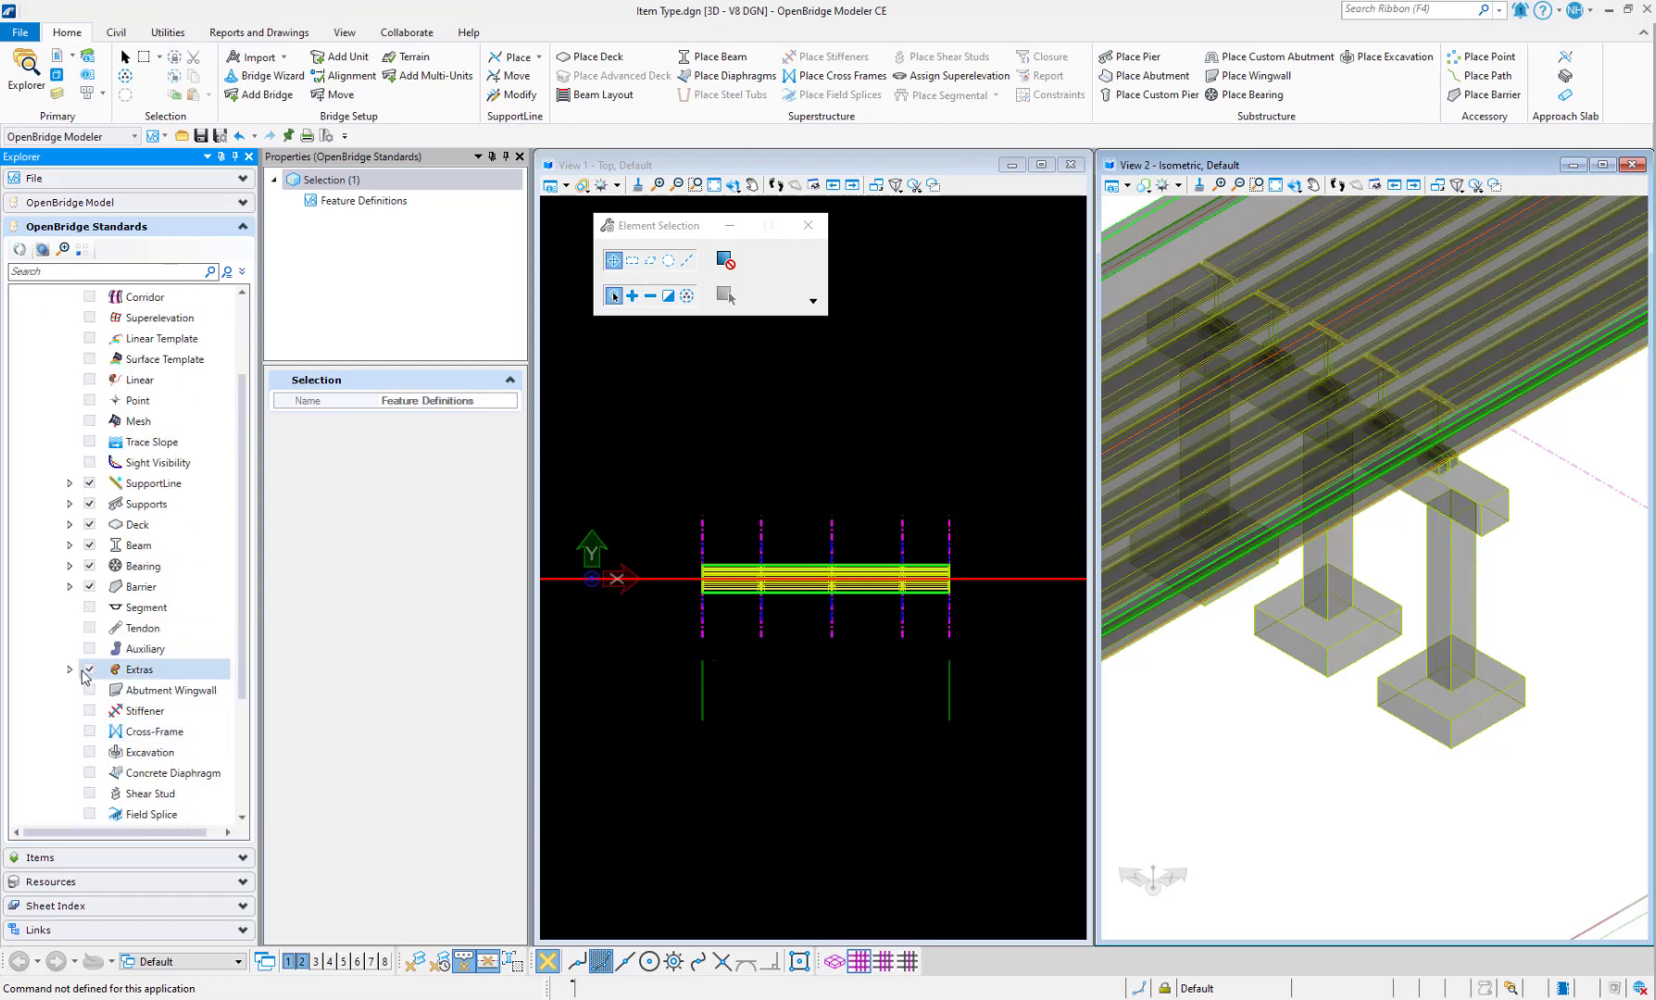
pyautogui.click(70, 503)
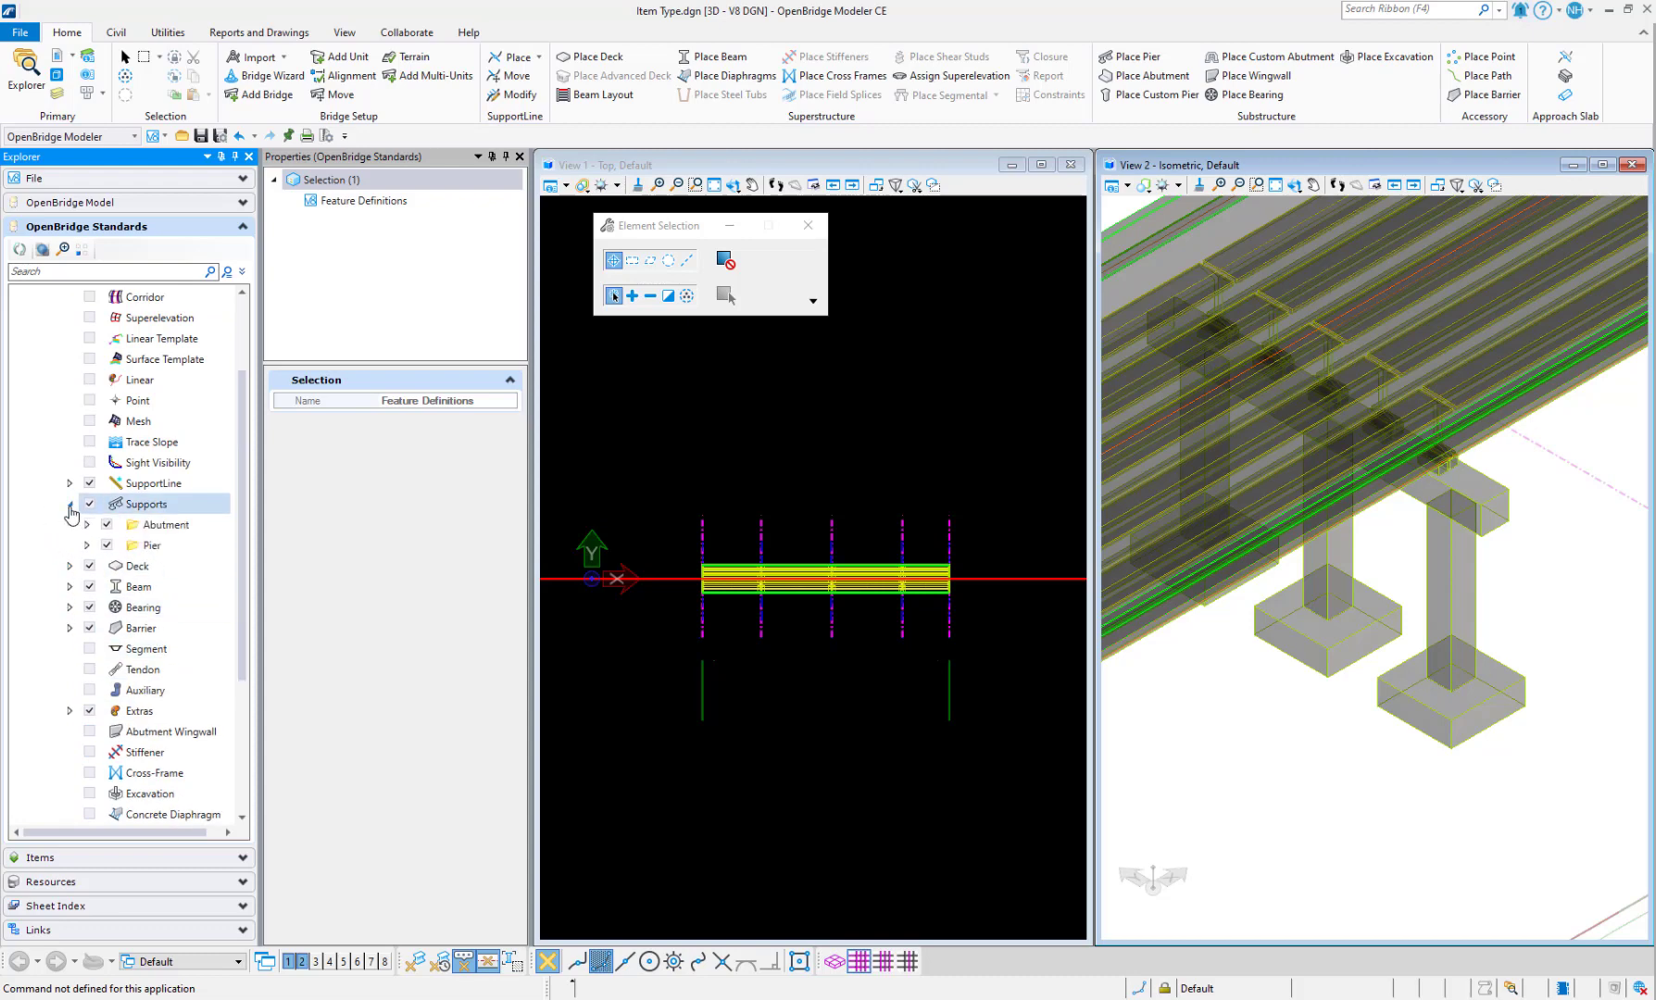
pyautogui.scroll(1, 70, 515)
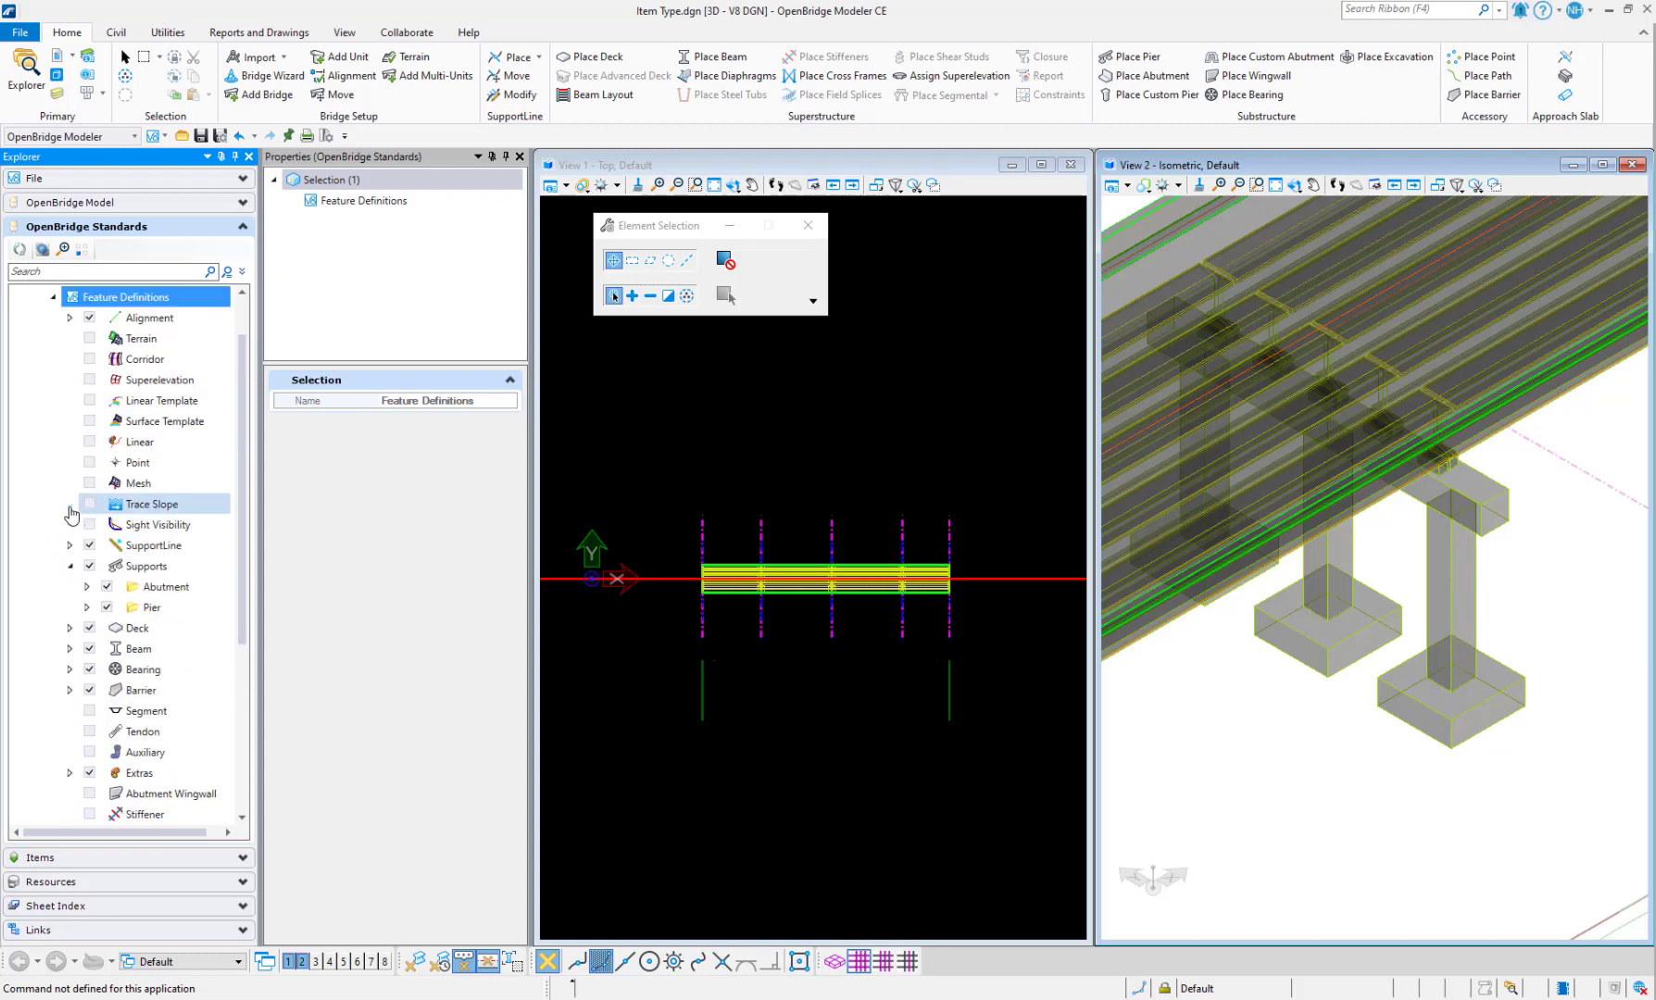
pyautogui.click(87, 608)
pyautogui.click(152, 608)
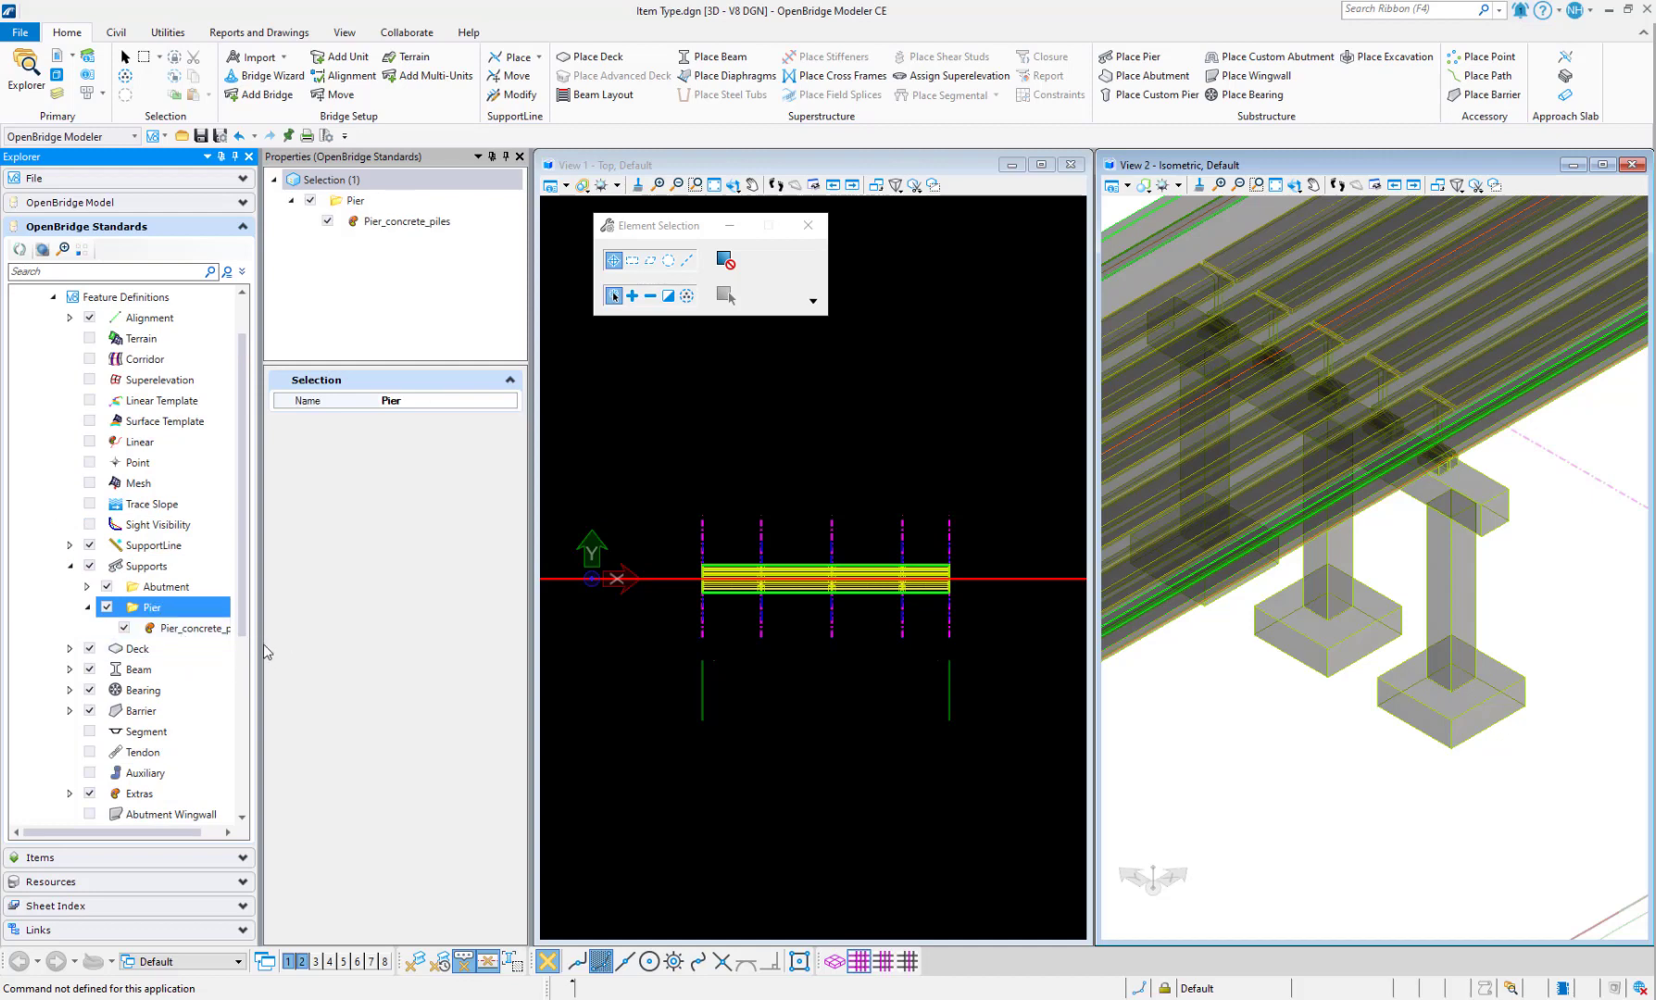
pyautogui.moveTo(260, 643); pyautogui.dragTo(310, 648)
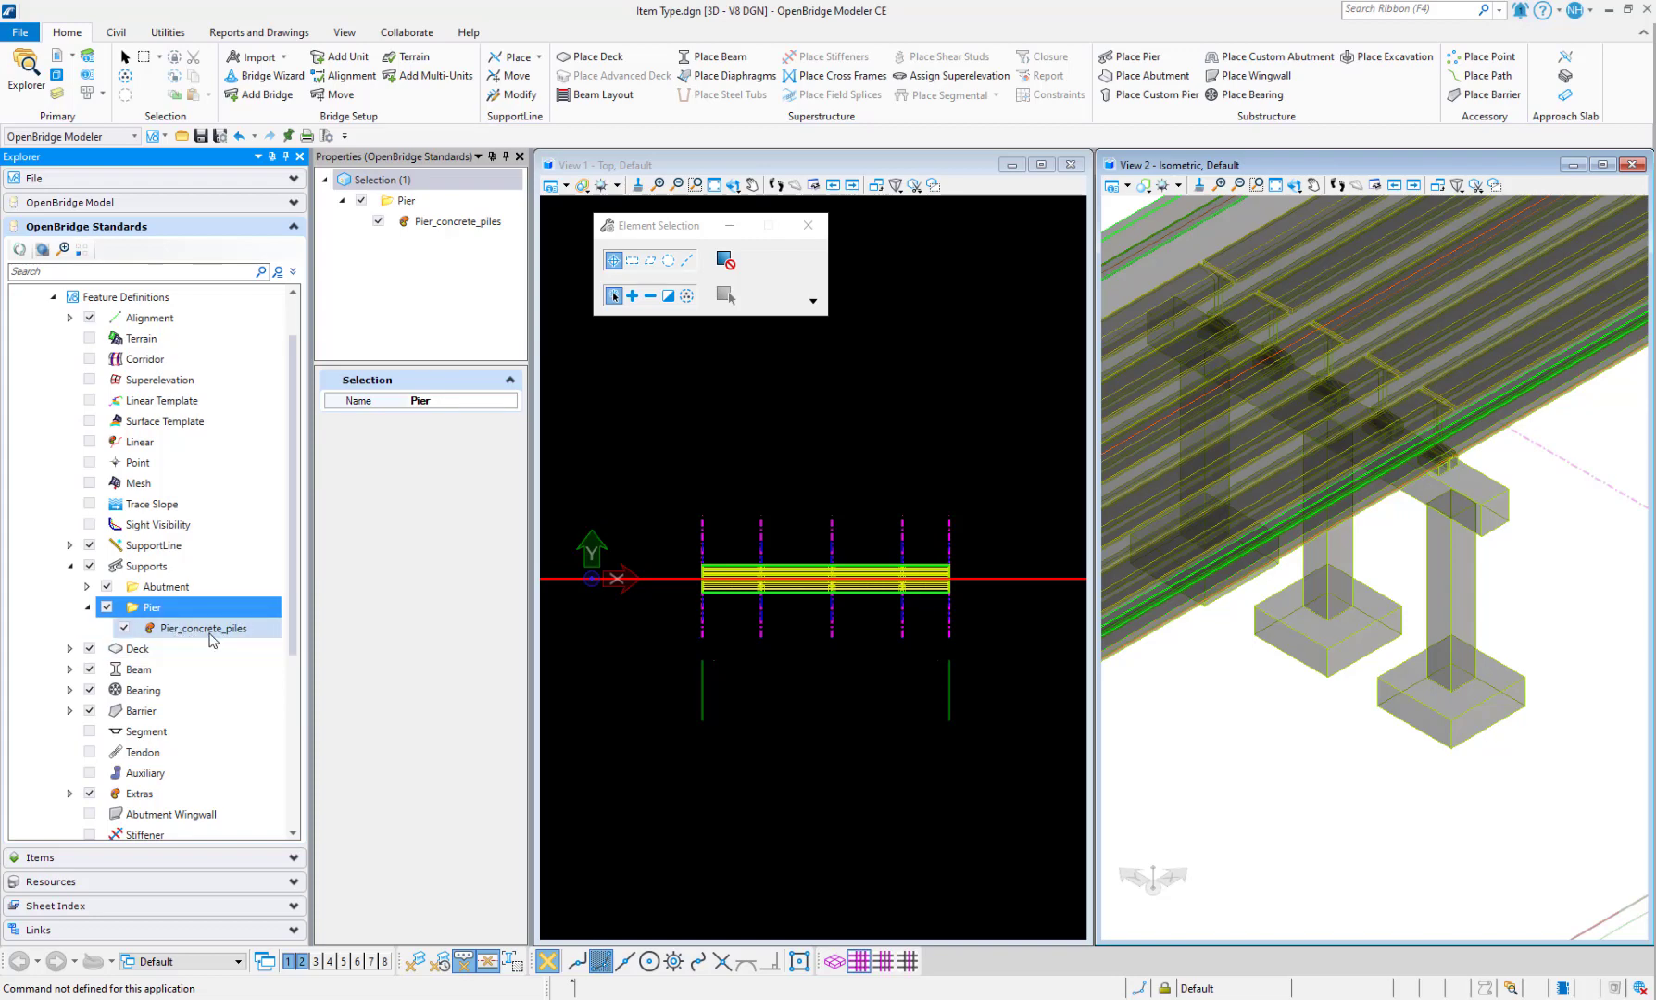
# - Select the Pier_concrete_piles feature definition under Supports to show its properties
pyautogui.click(209, 632)
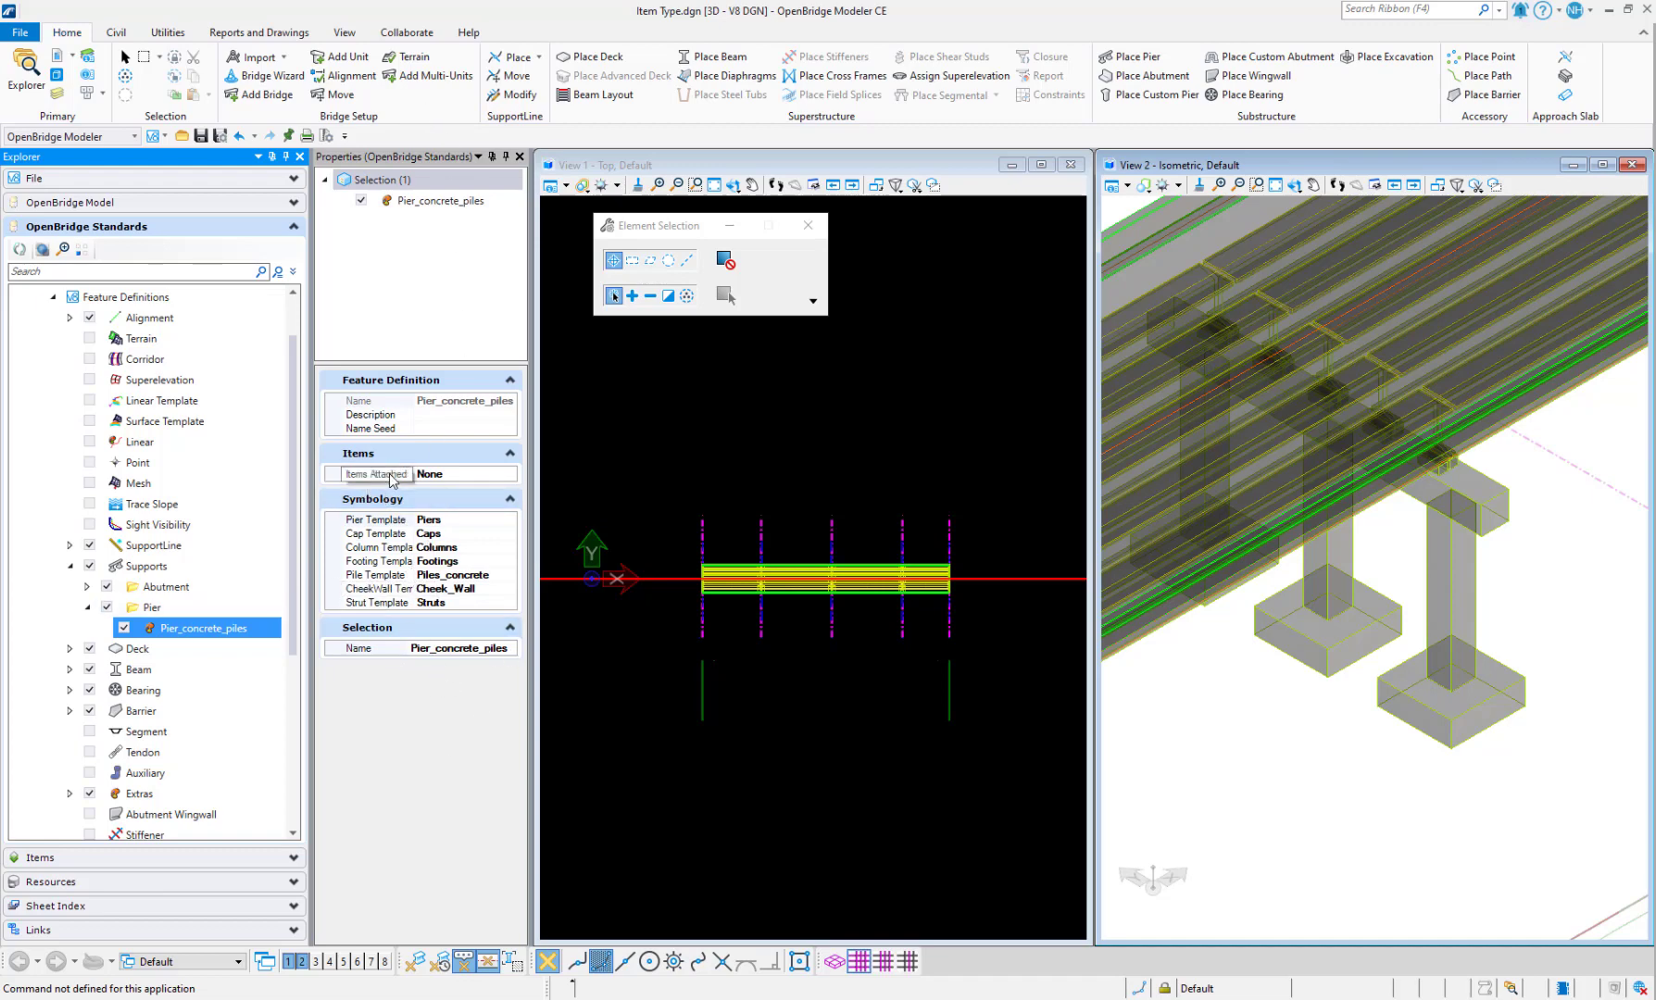
pyautogui.click(486, 473)
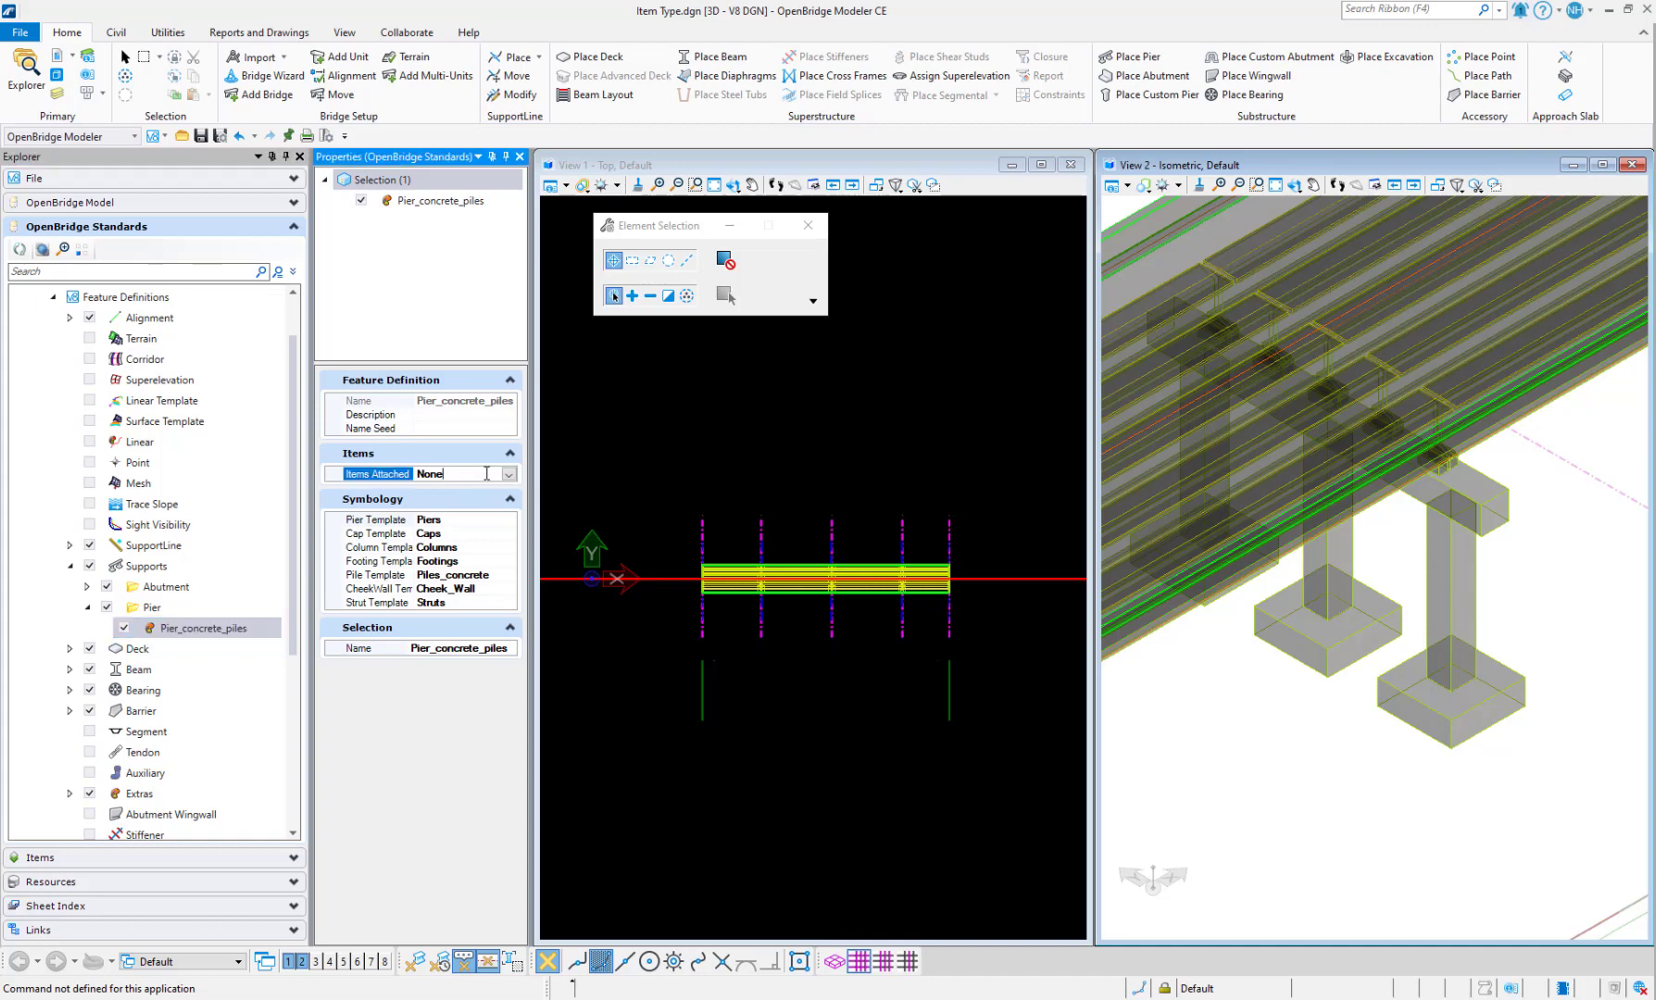
pyautogui.click(509, 474)
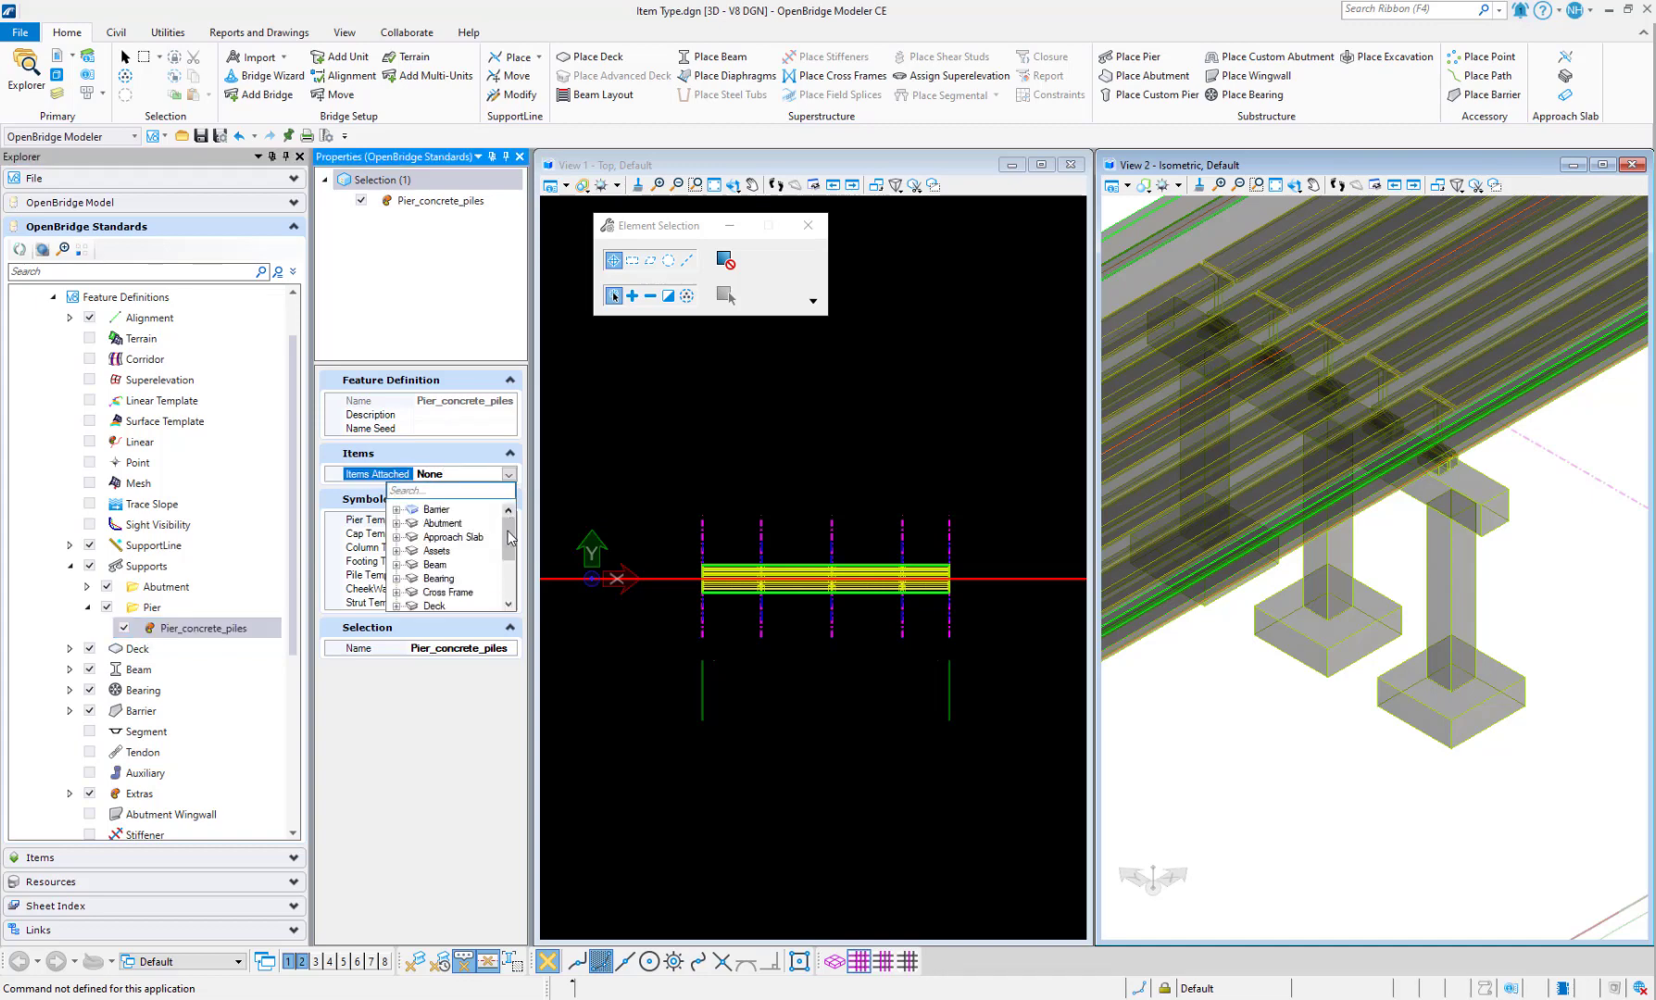
pyautogui.moveTo(513, 531); pyautogui.dragTo(514, 578)
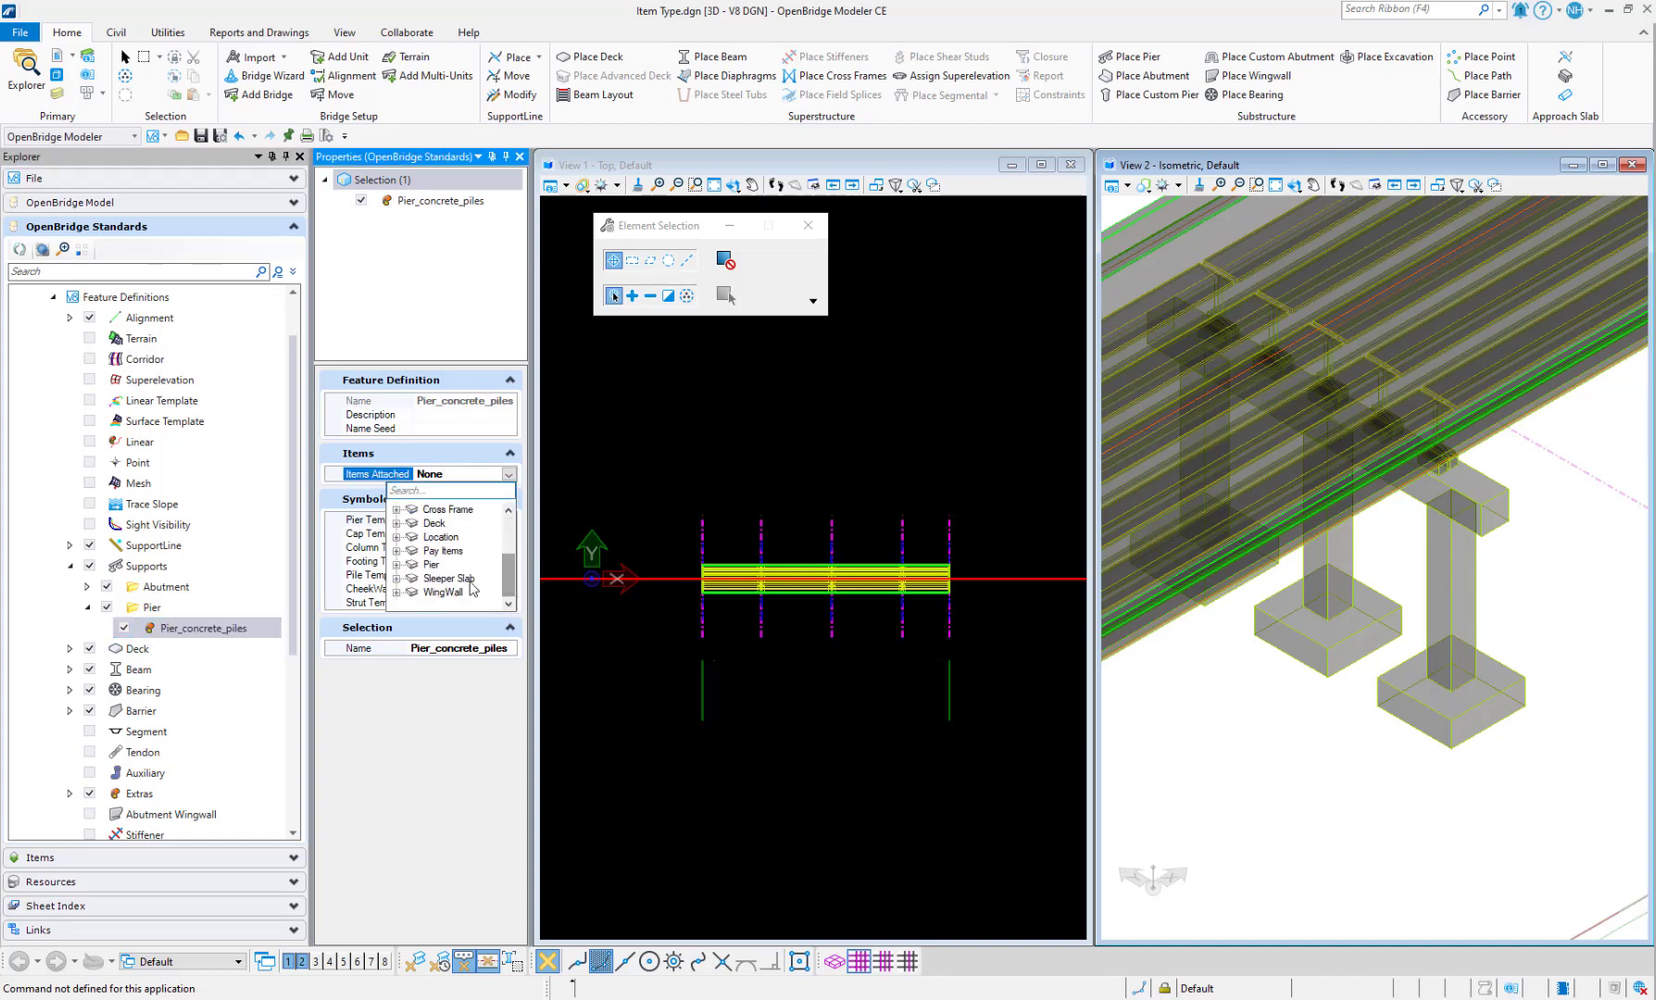
pyautogui.click(395, 566)
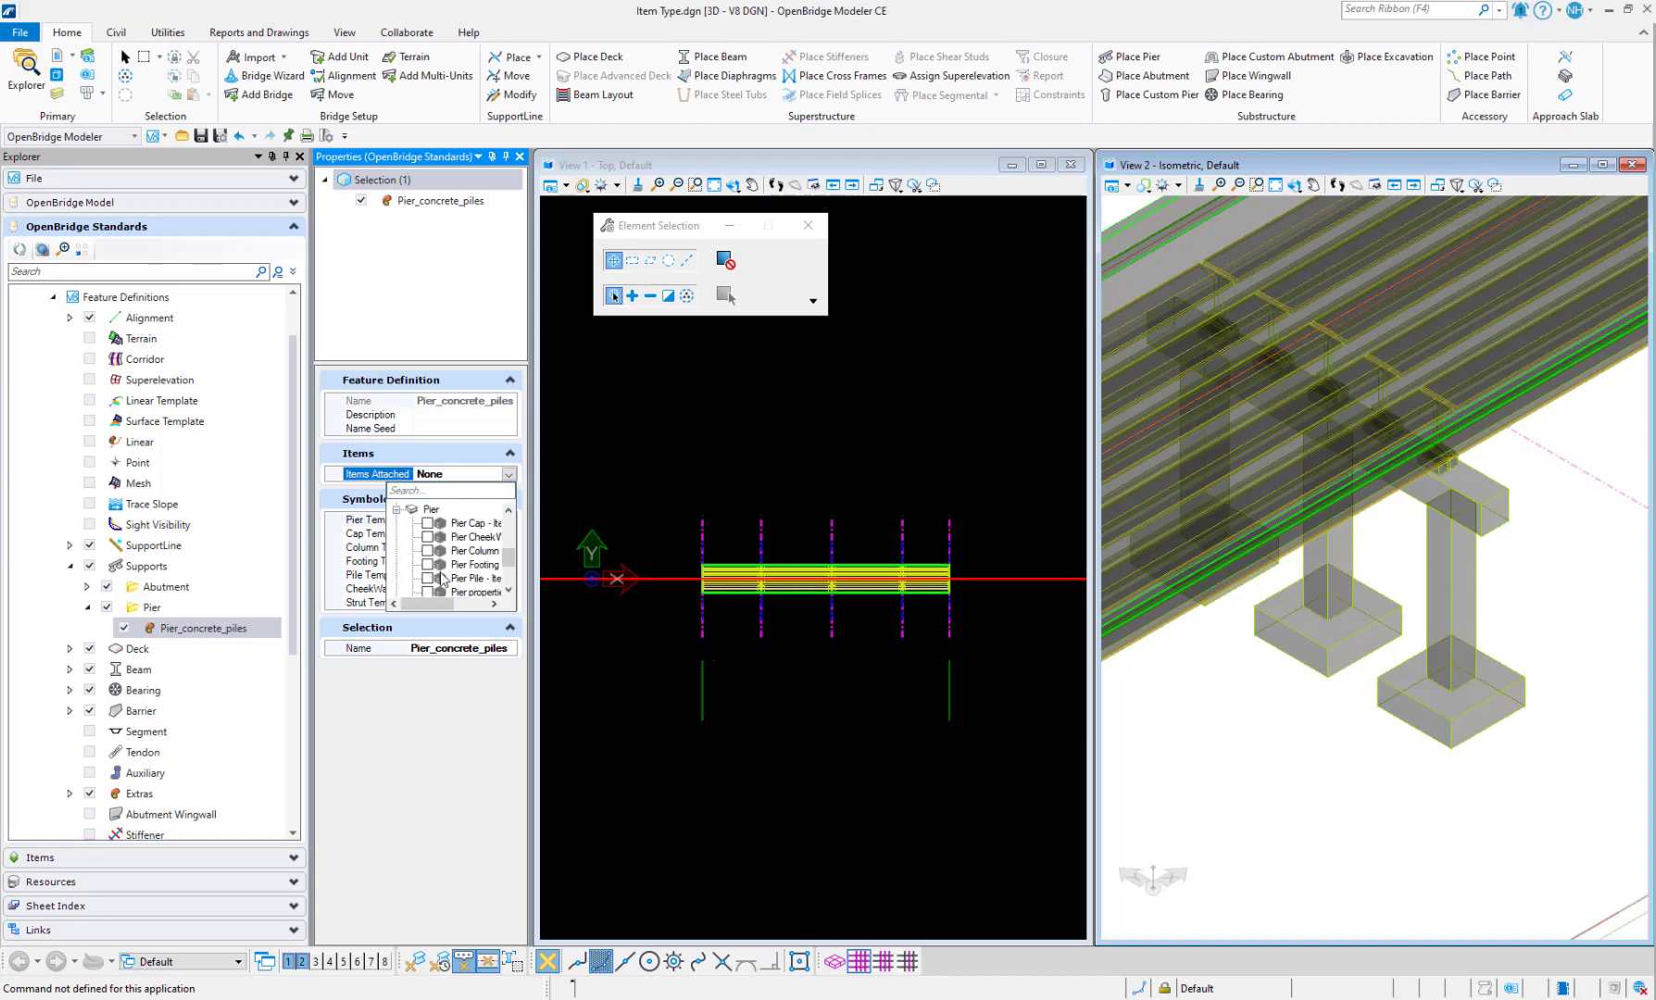
pyautogui.click(519, 569)
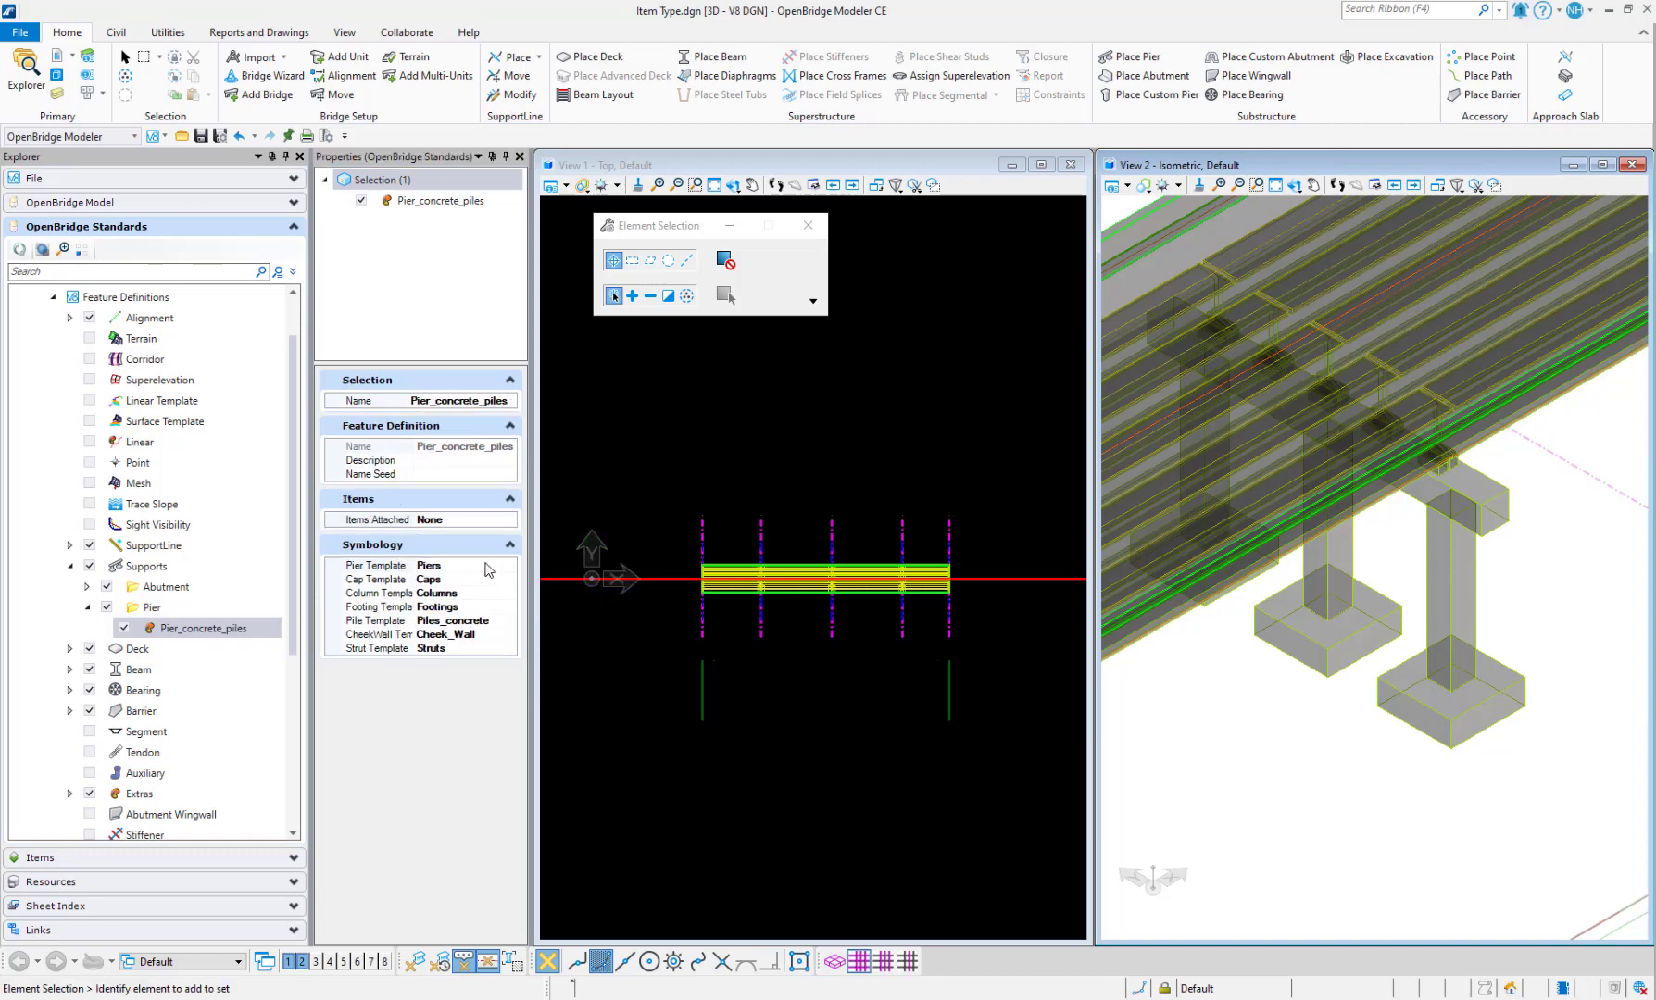
# - Attach the Pier Cap, Pier Column, Pier Footing and Pier Pile item types to the Pier_concrete_piles feature definition
pyautogui.click(505, 523)
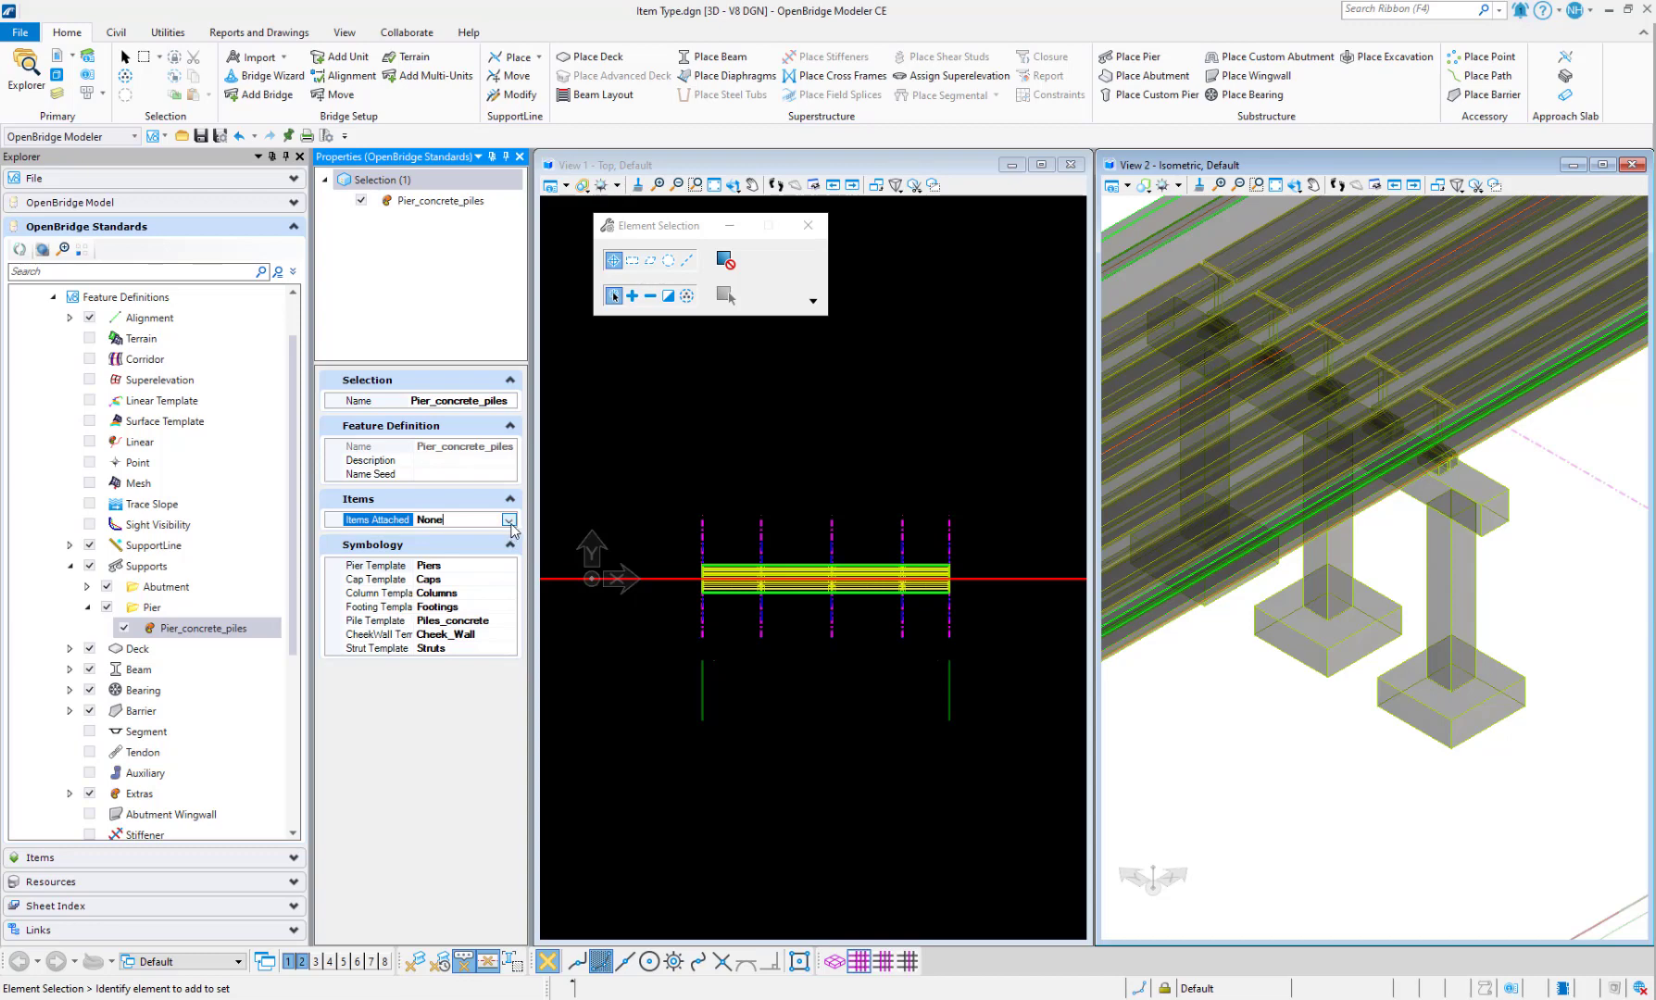
pyautogui.click(509, 519)
pyautogui.moveTo(510, 592); pyautogui.dragTo(431, 654)
pyautogui.click(397, 610)
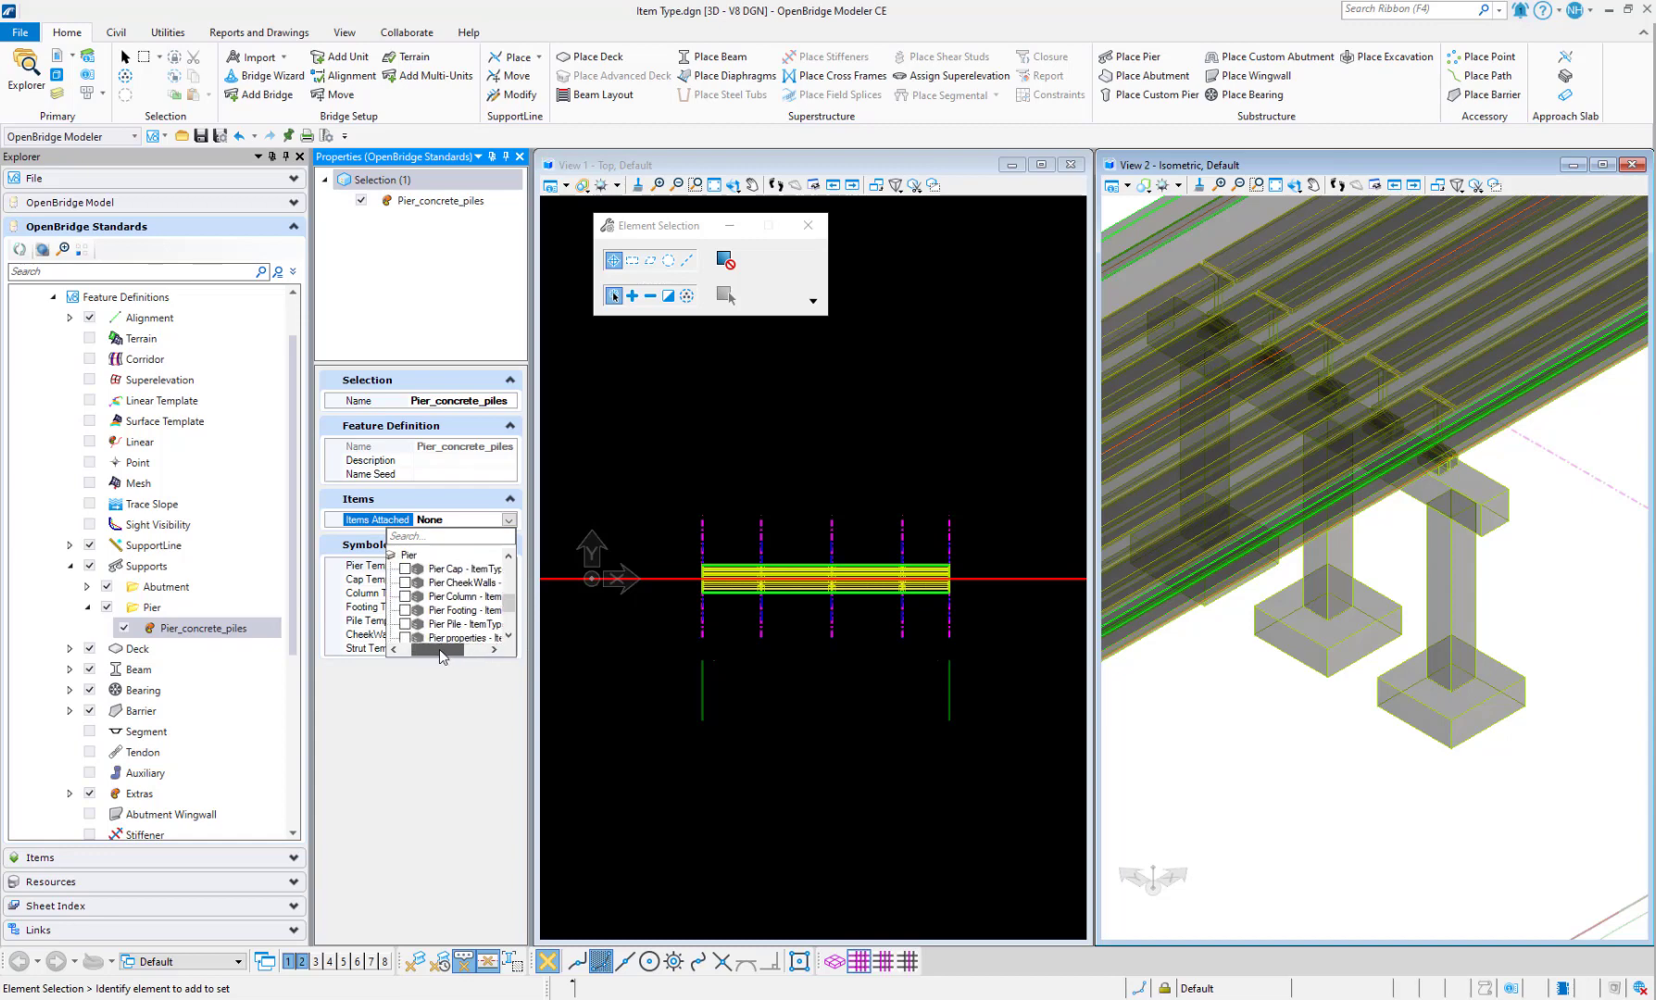
pyautogui.click(413, 573)
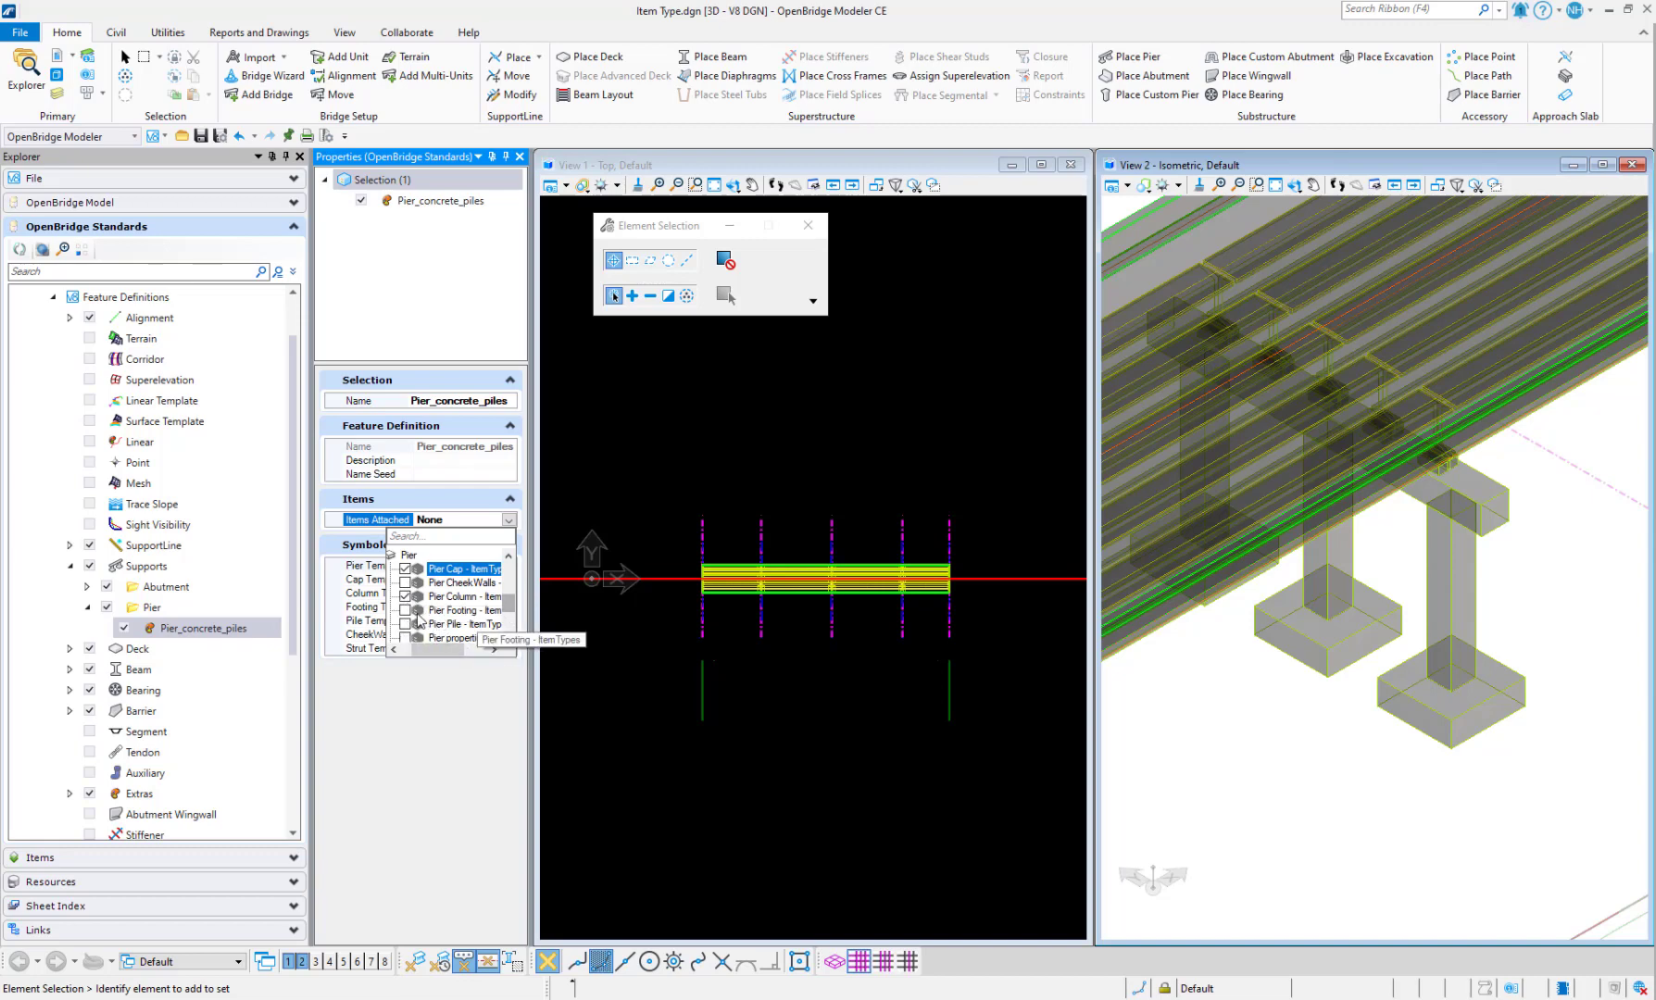
pyautogui.click(406, 611)
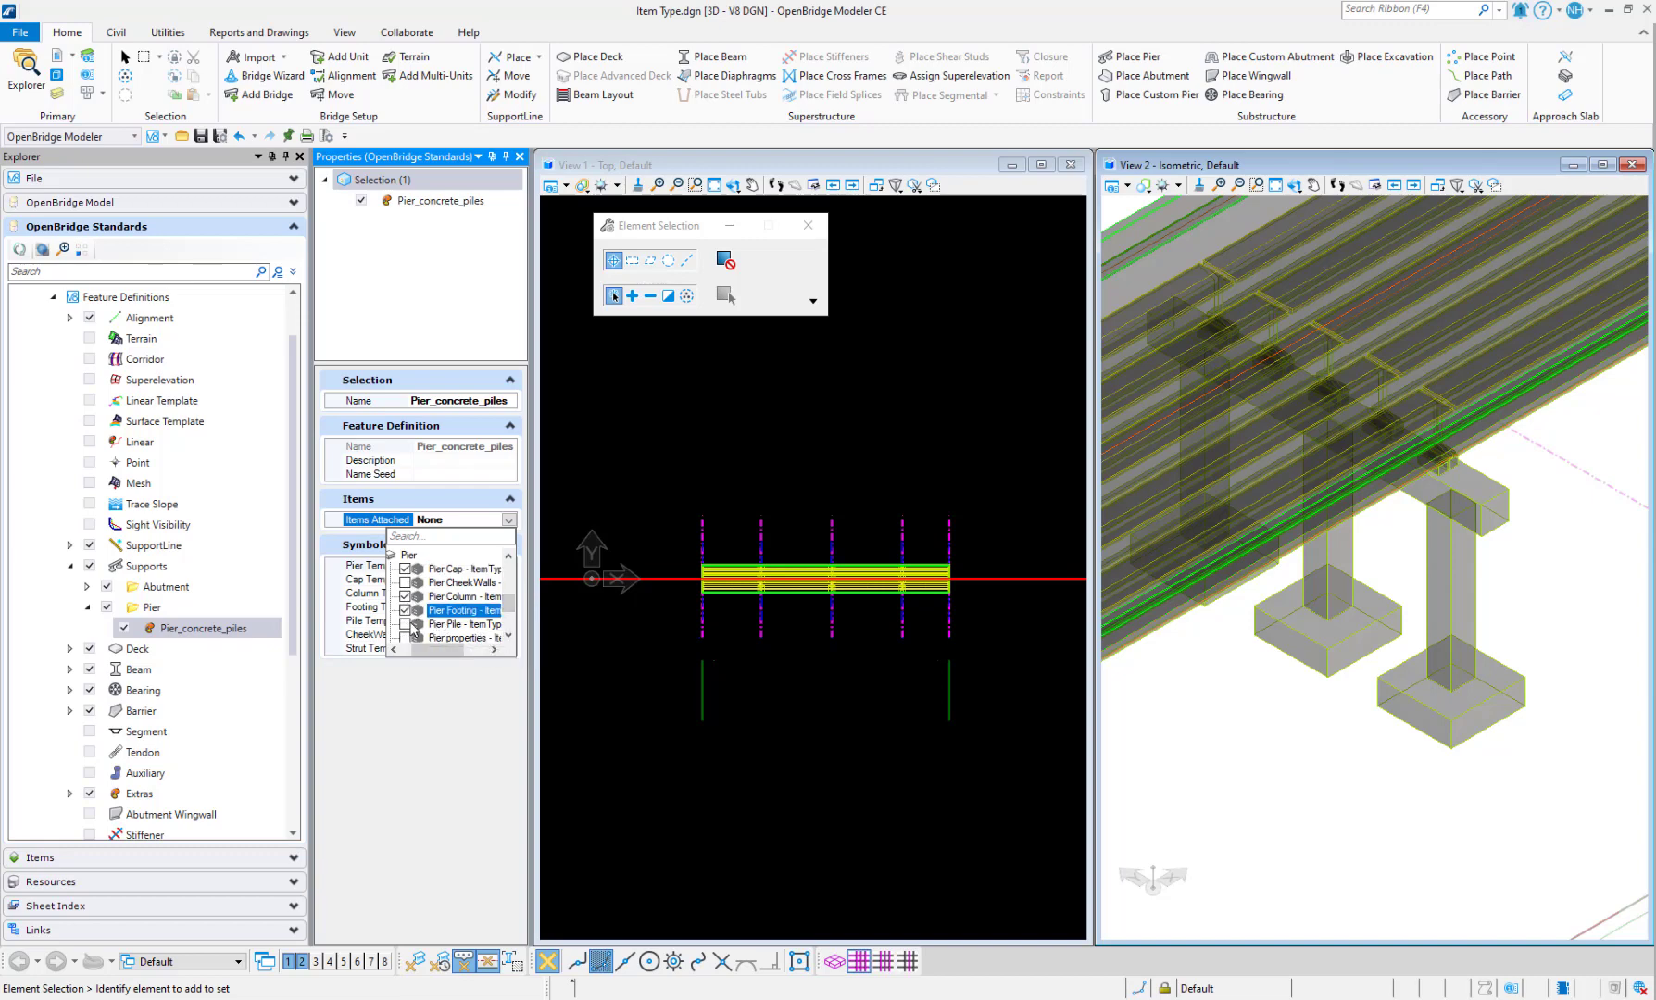
pyautogui.click(454, 720)
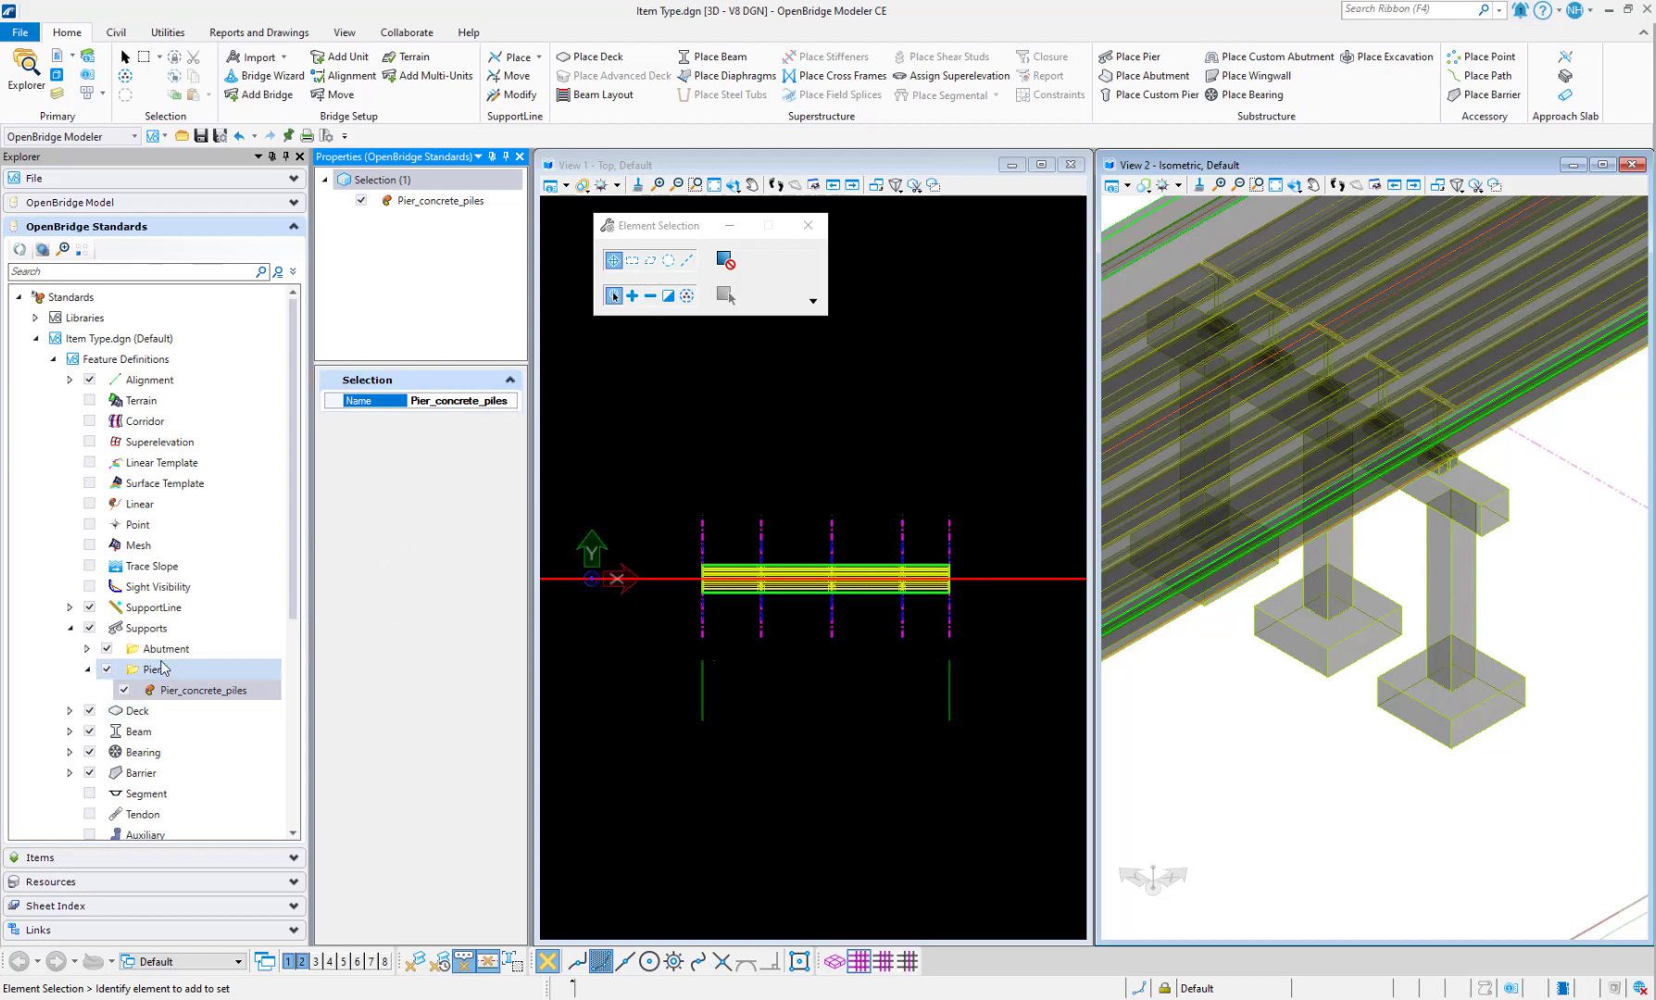
# - Reselect Pier_concrete_piles and review its column, cap, footing and pile item type properties, collapsing each property section
pyautogui.click(187, 692)
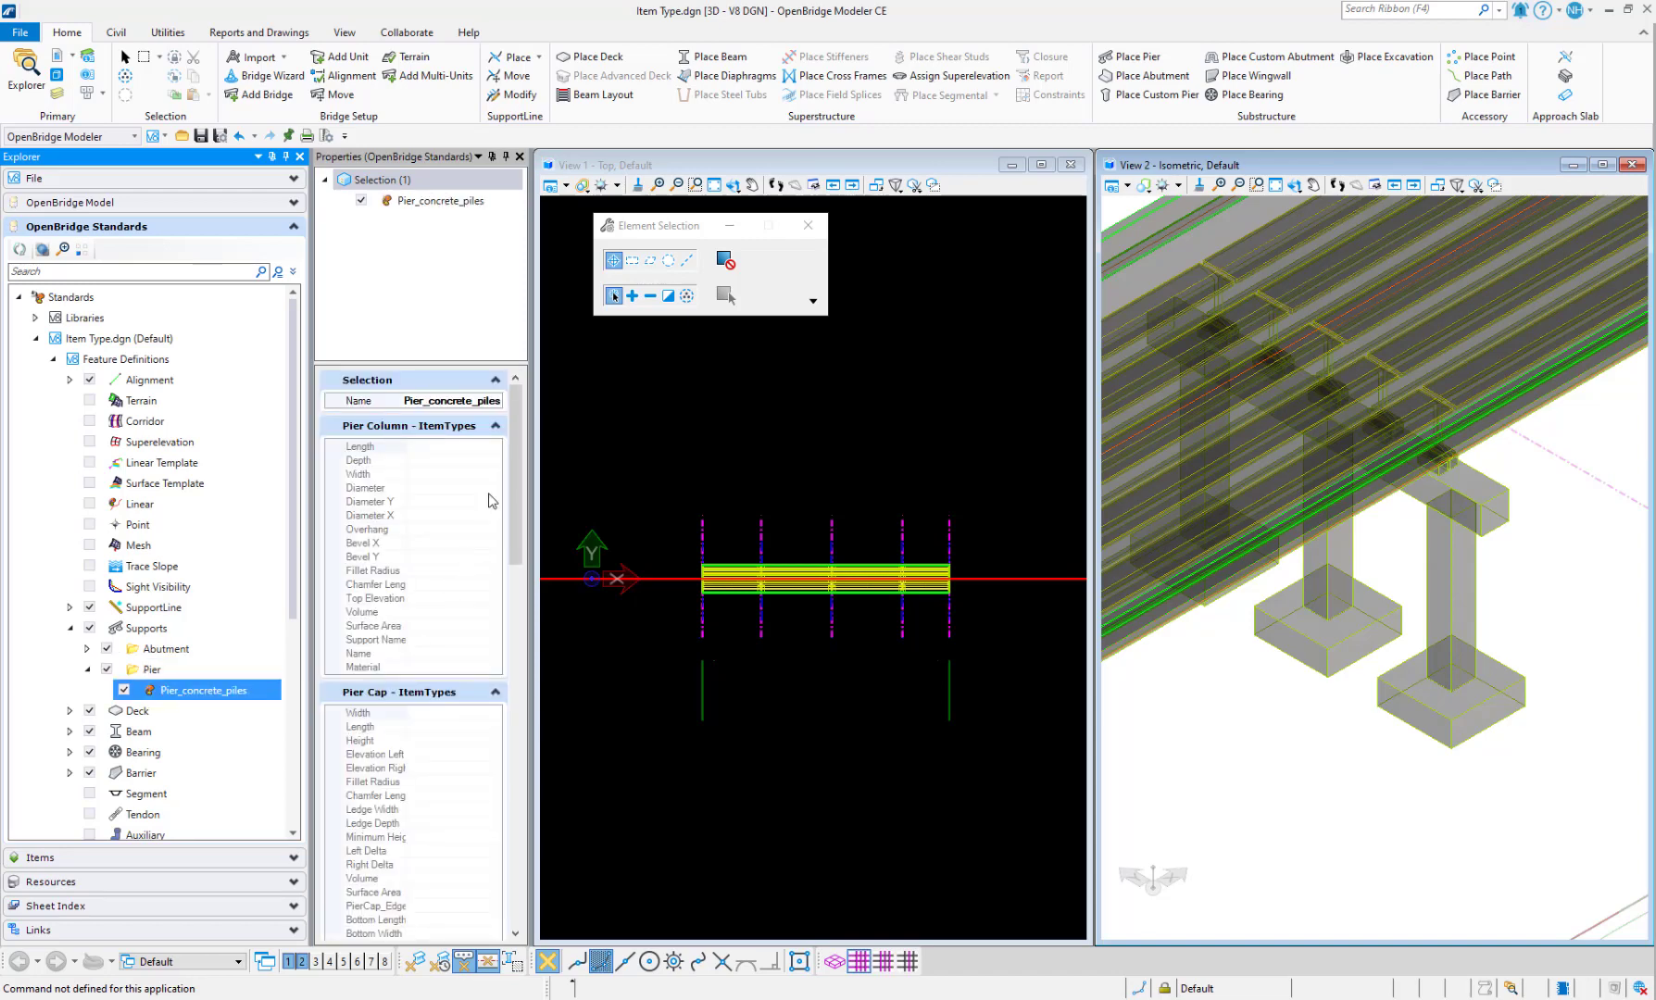
pyautogui.click(496, 426)
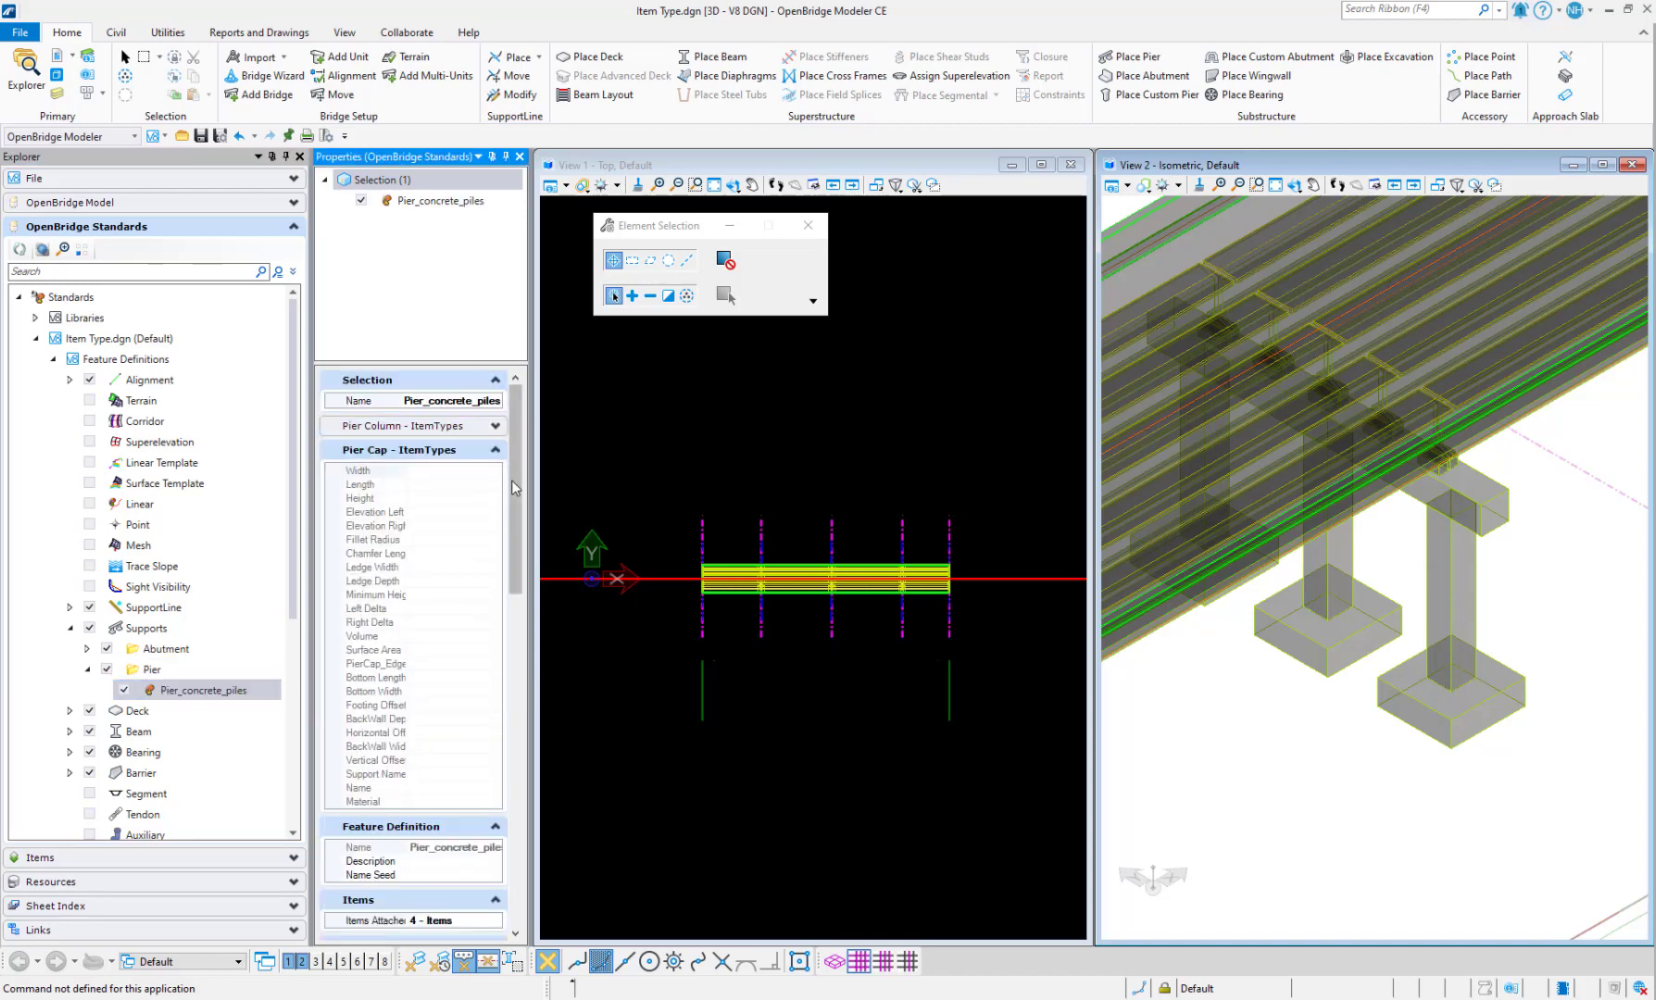
pyautogui.click(496, 450)
pyautogui.click(496, 474)
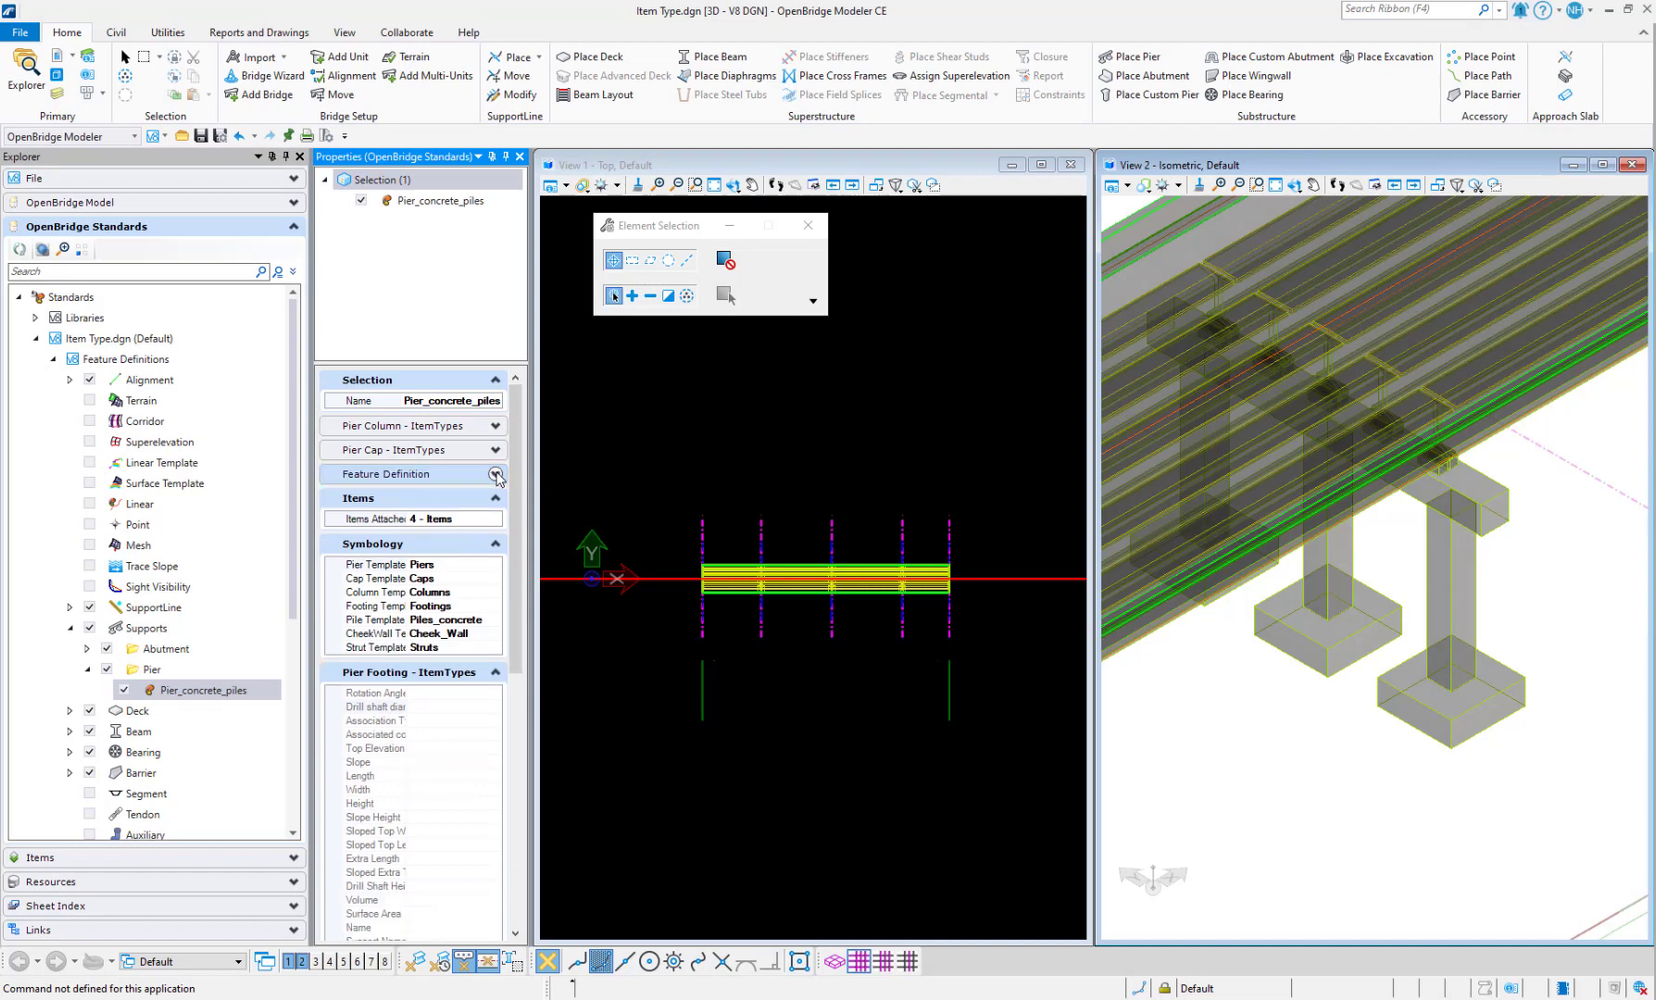
pyautogui.click(499, 504)
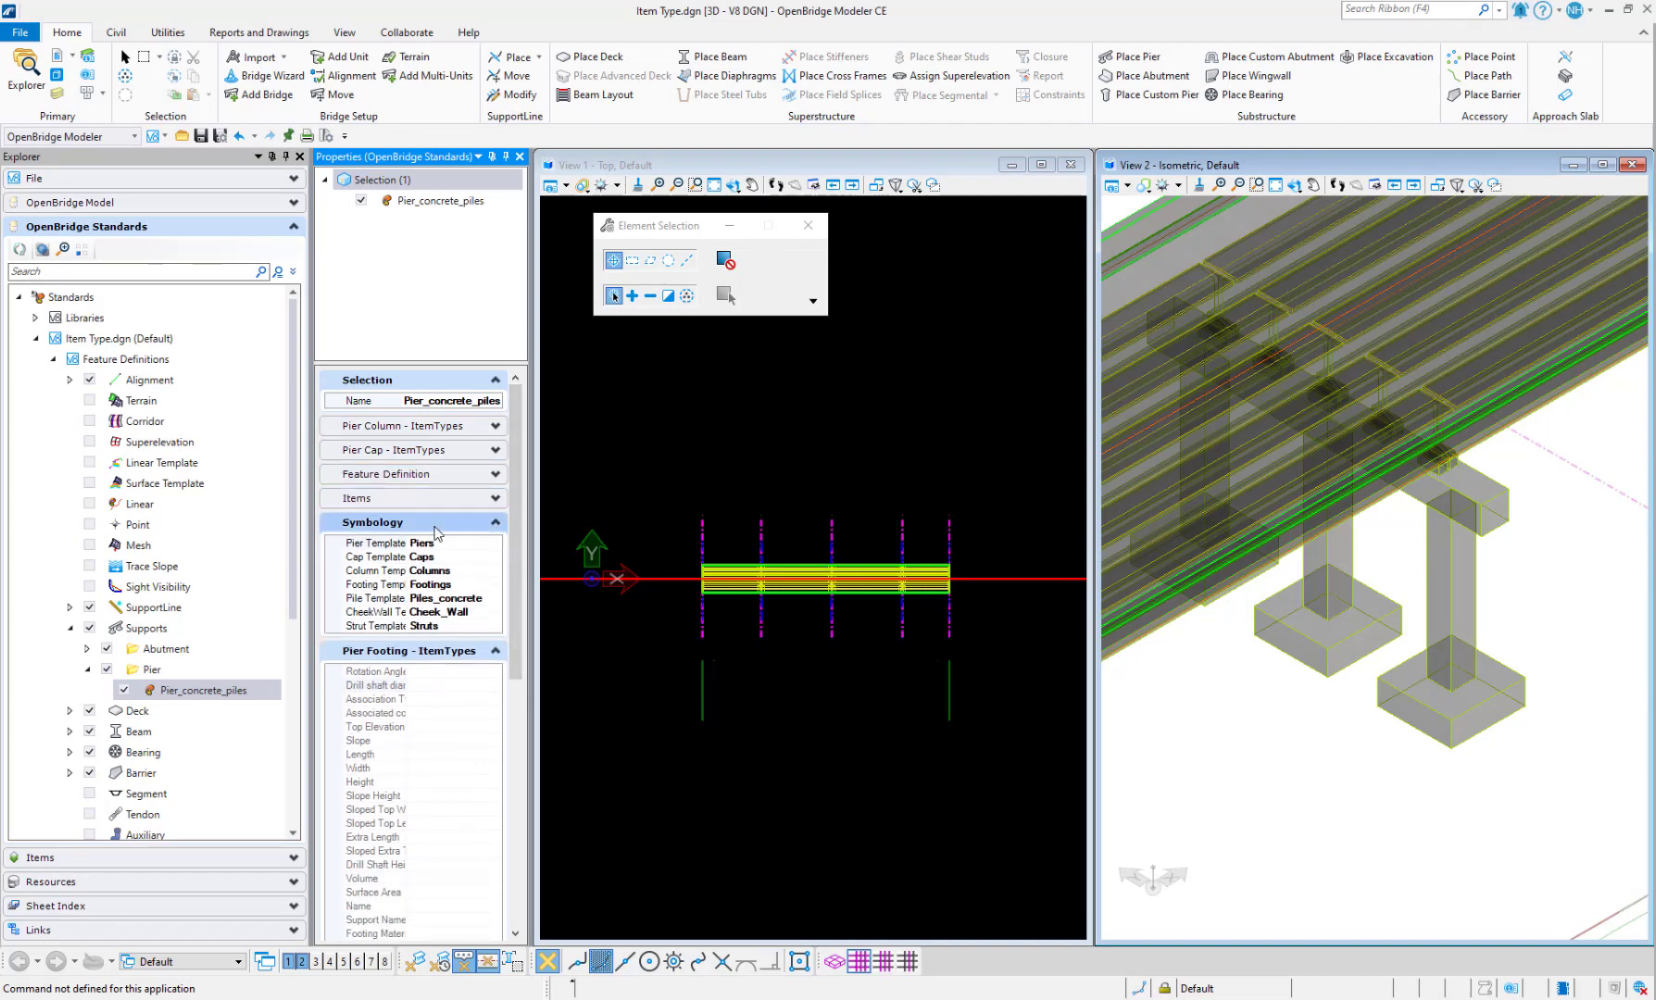
pyautogui.click(495, 522)
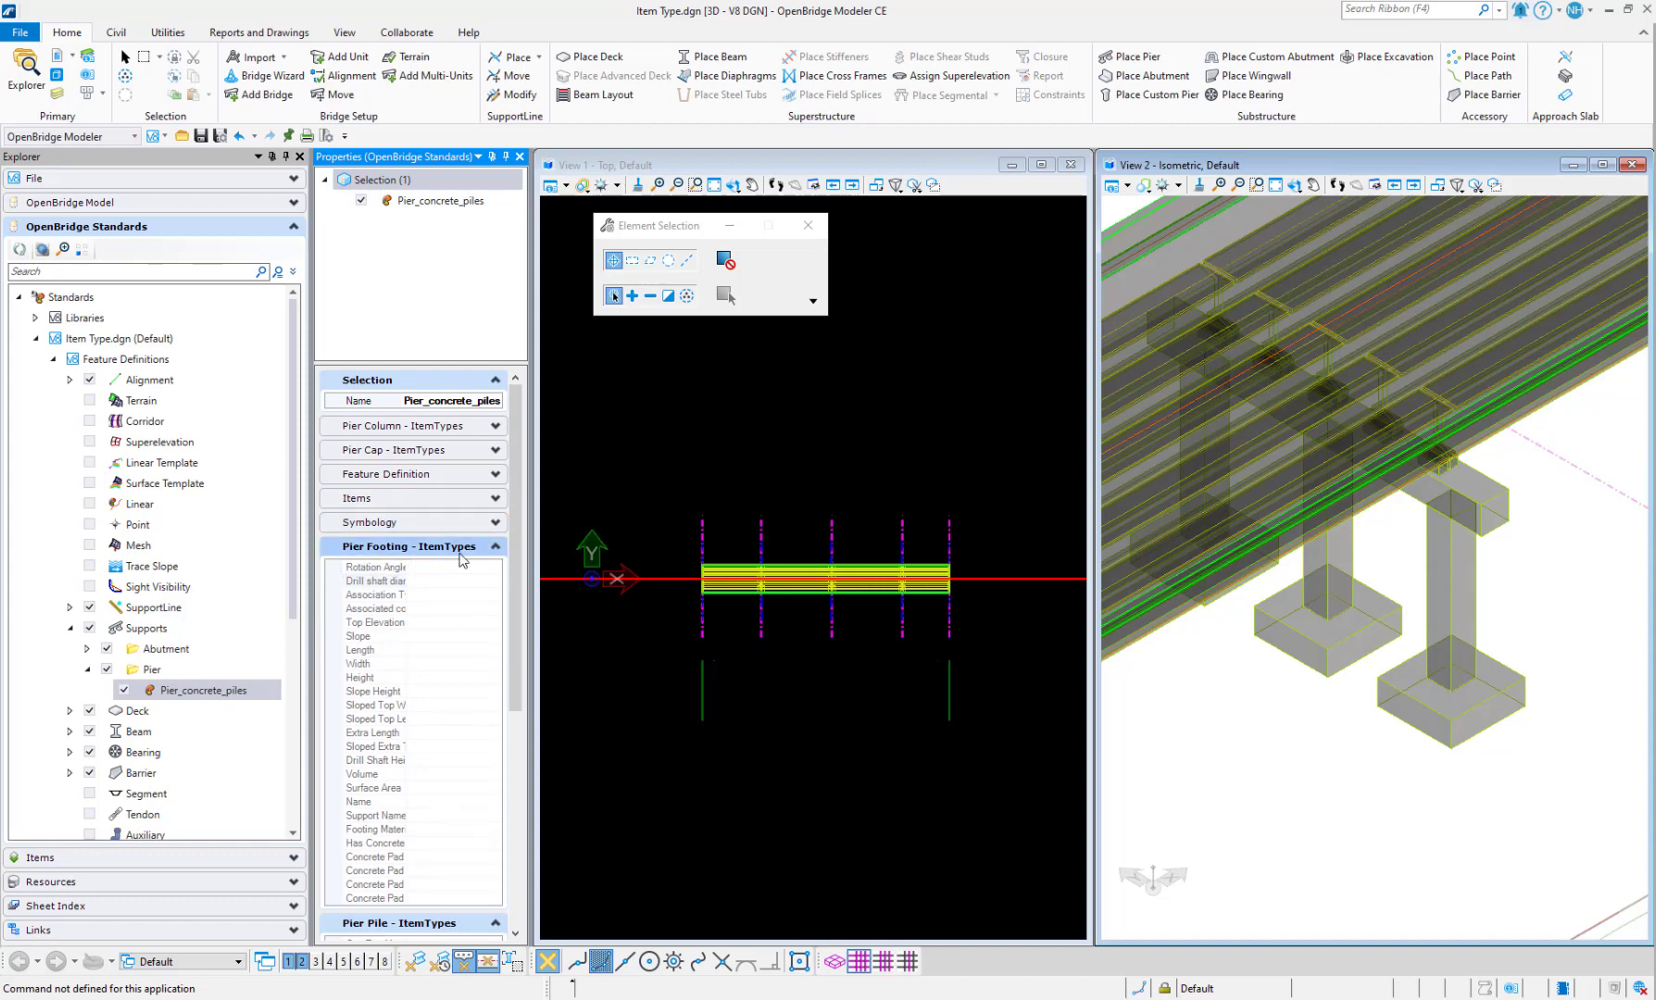
pyautogui.click(496, 548)
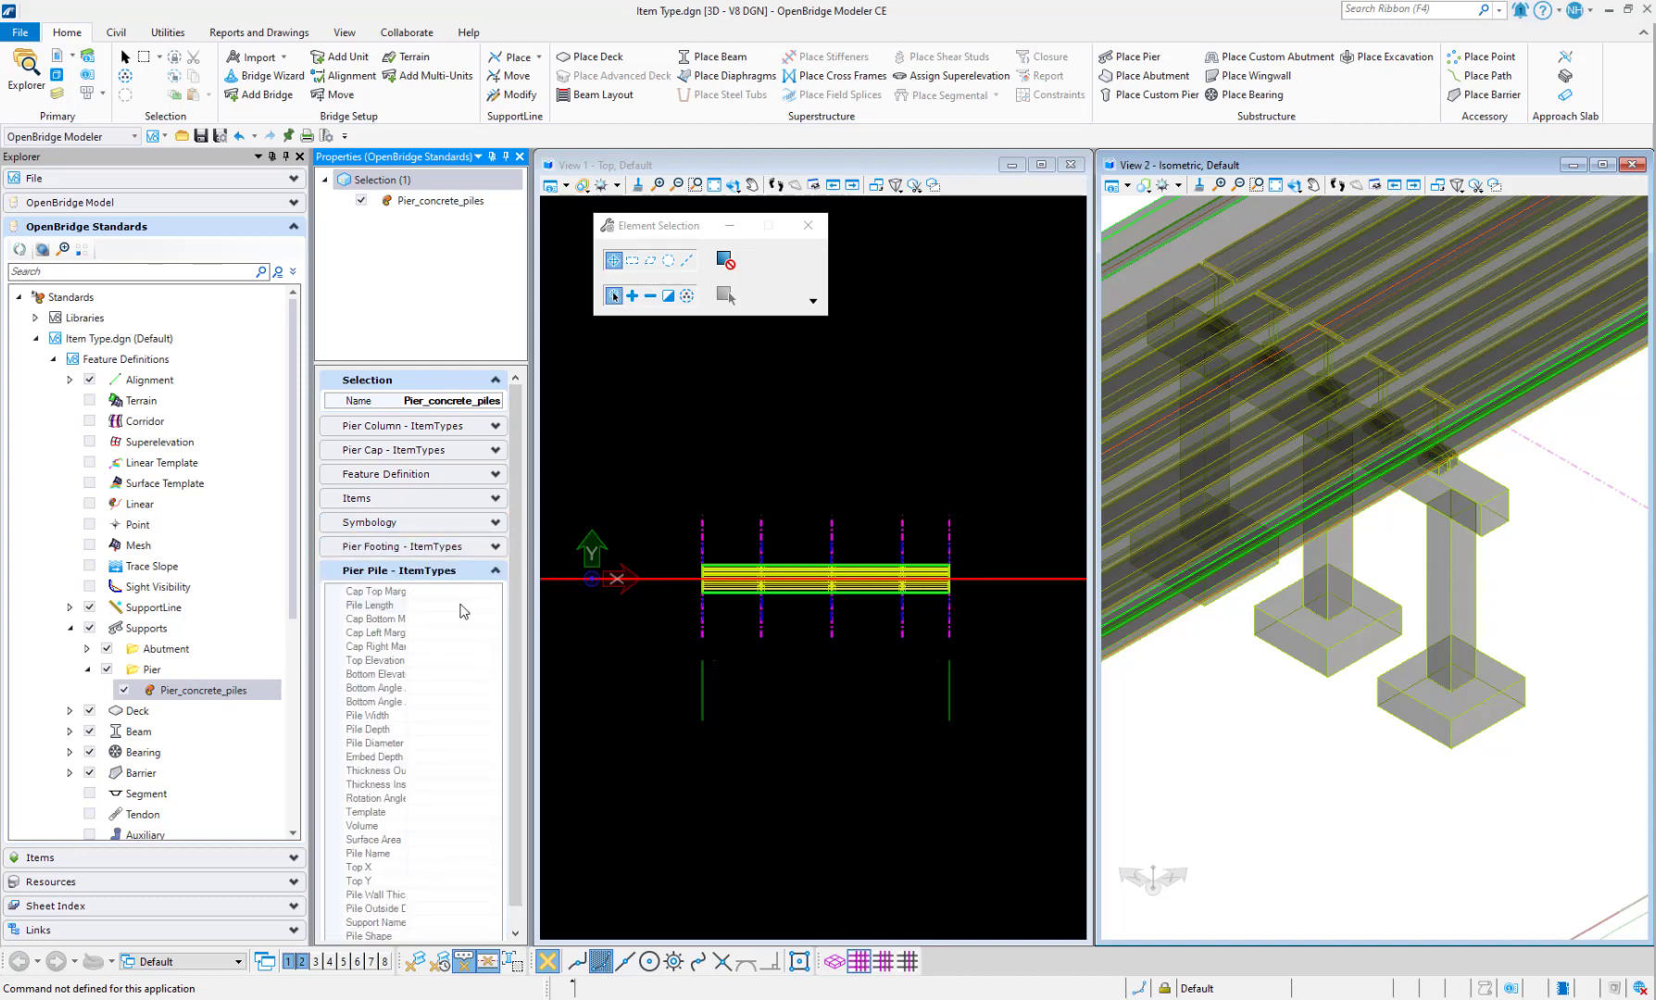
pyautogui.click(496, 570)
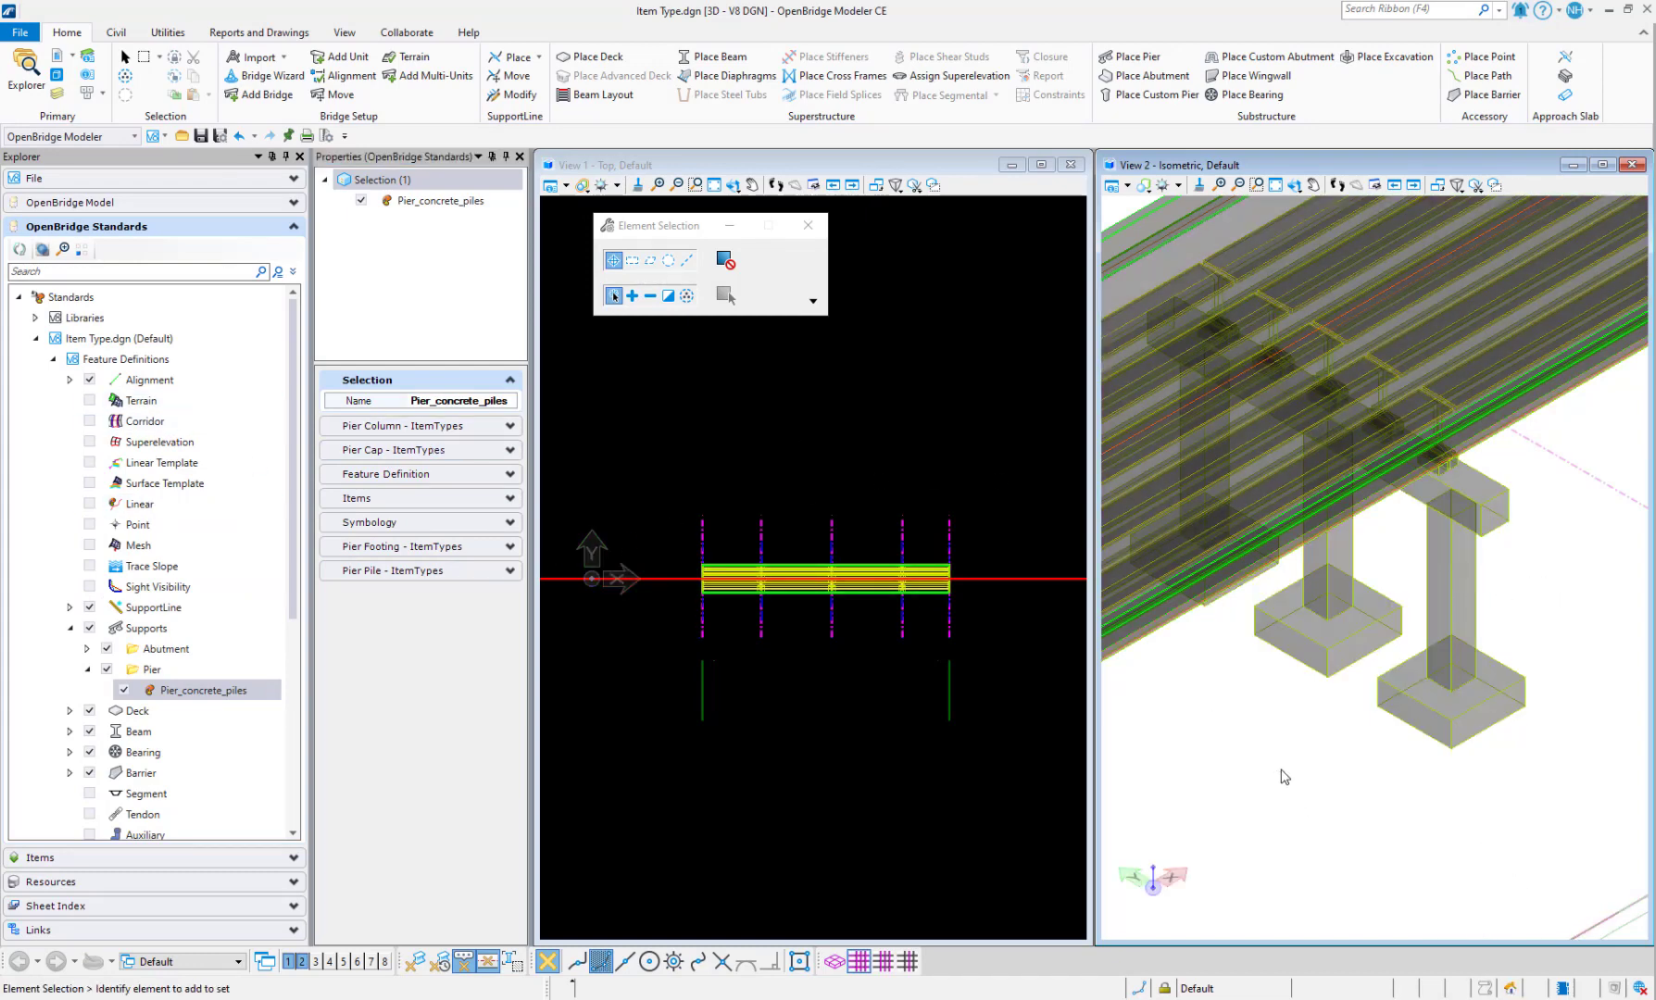
# - Select the first pier in the isometric view and check which feature definition it uses
pyautogui.click(1330, 591)
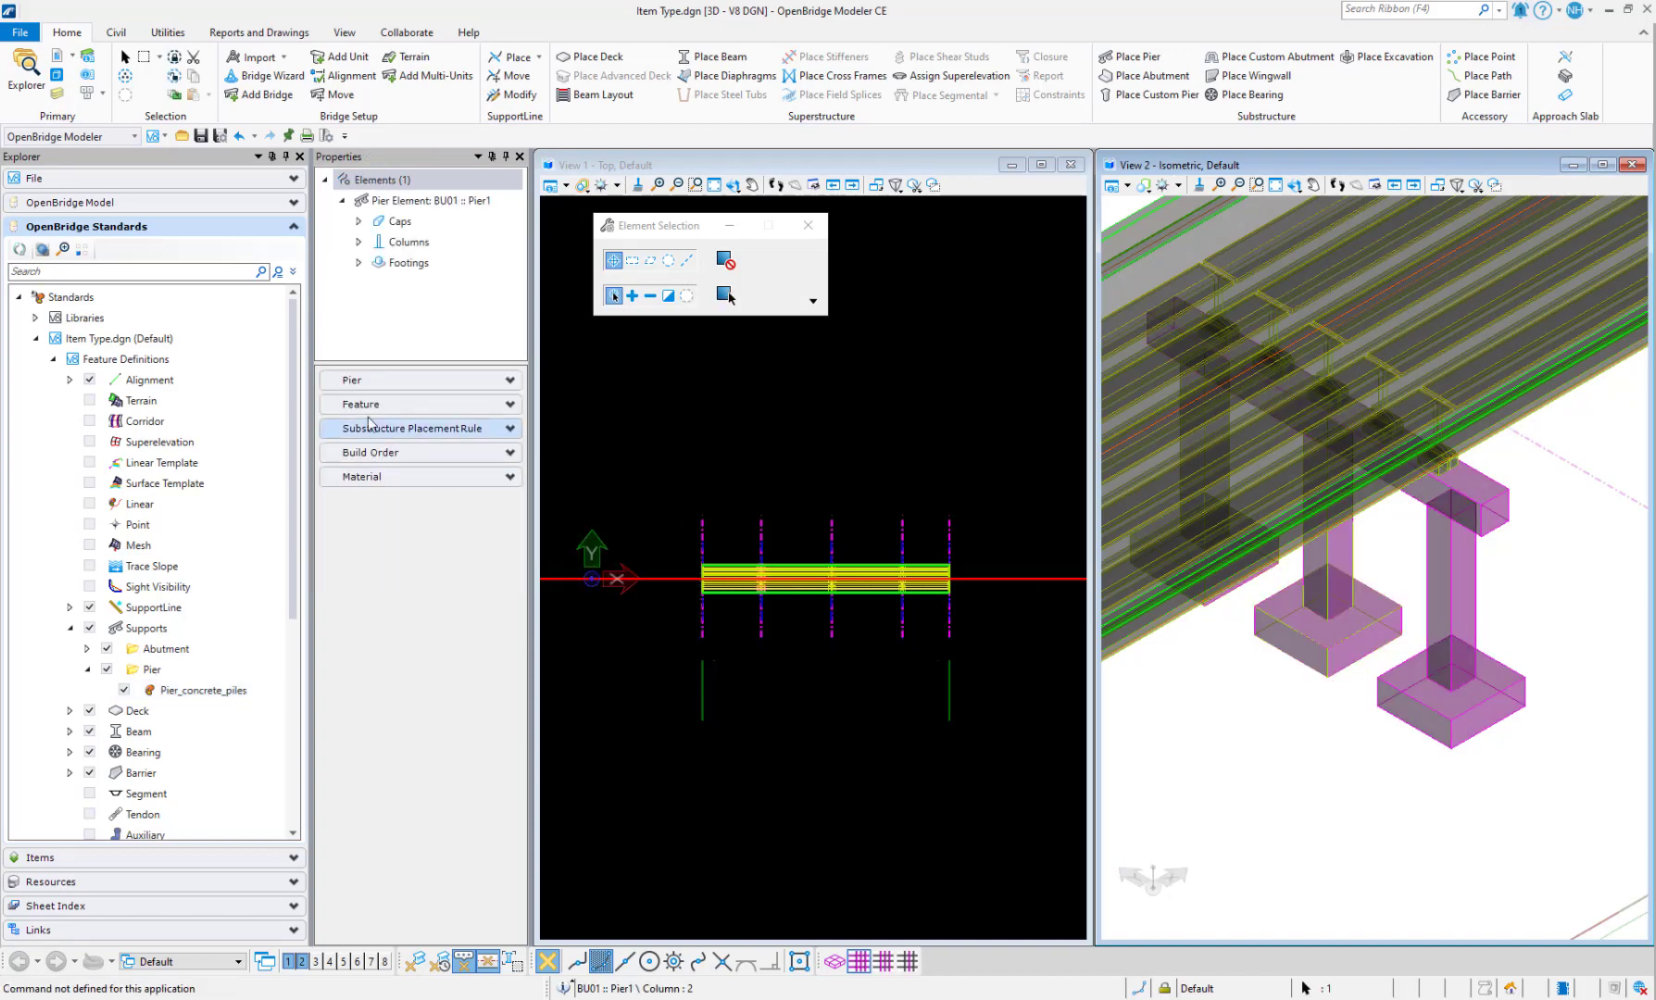
pyautogui.click(511, 405)
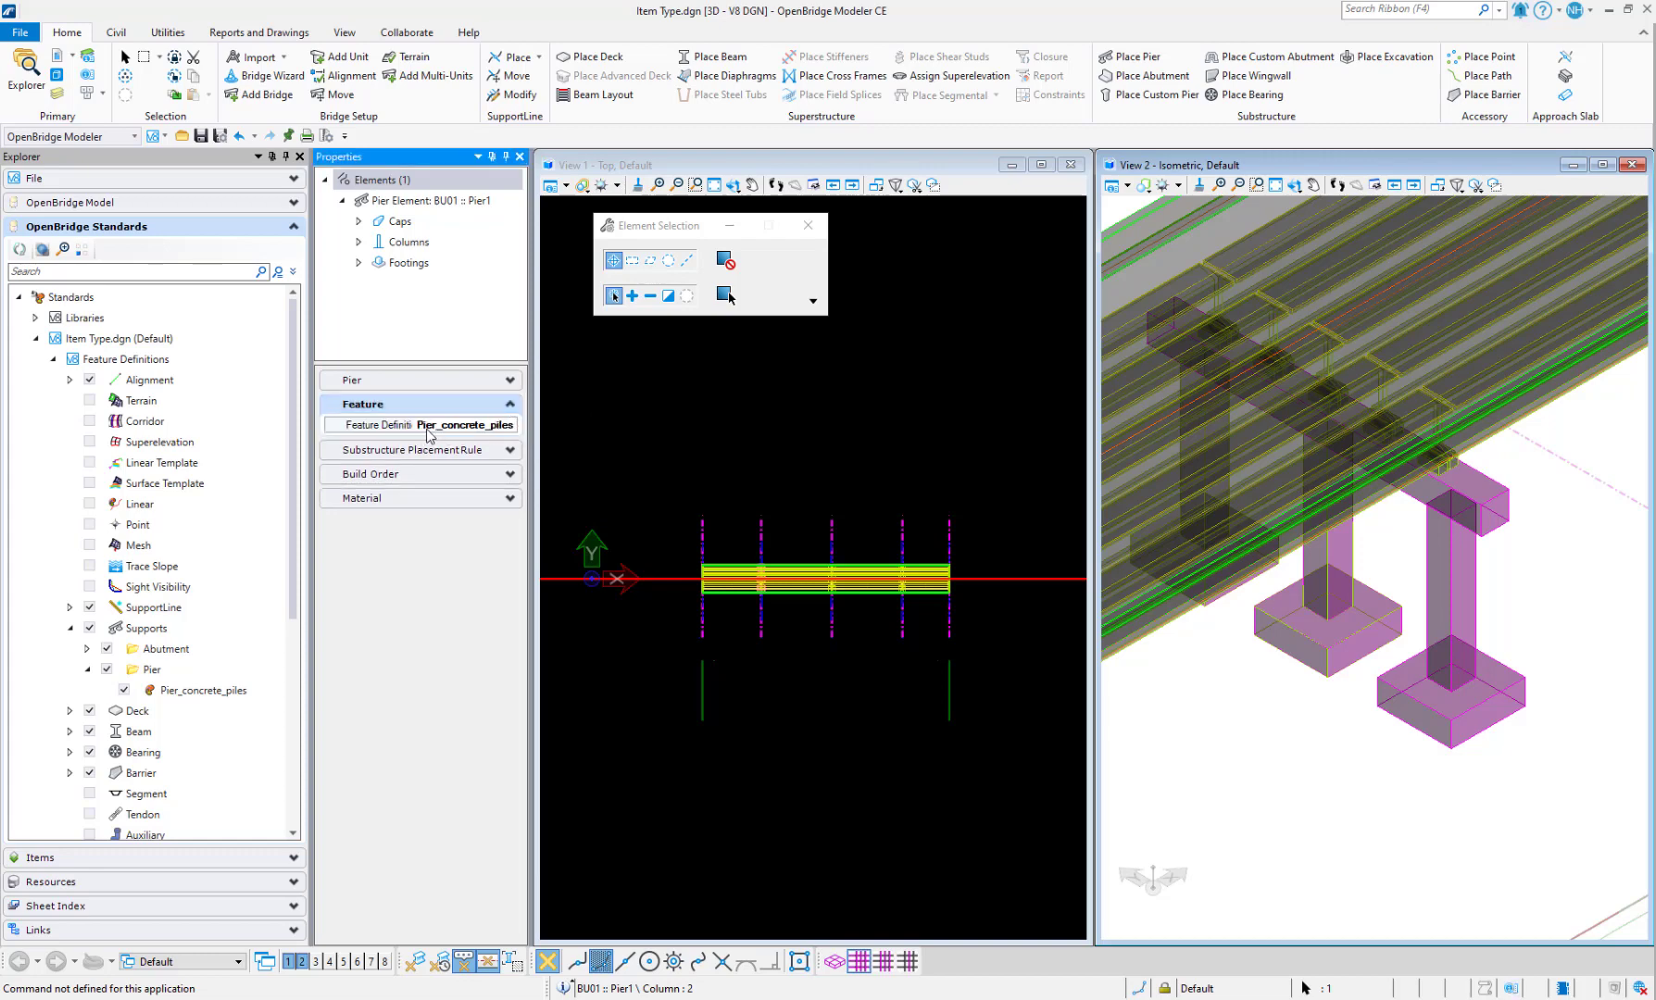
pyautogui.click(510, 405)
pyautogui.click(509, 405)
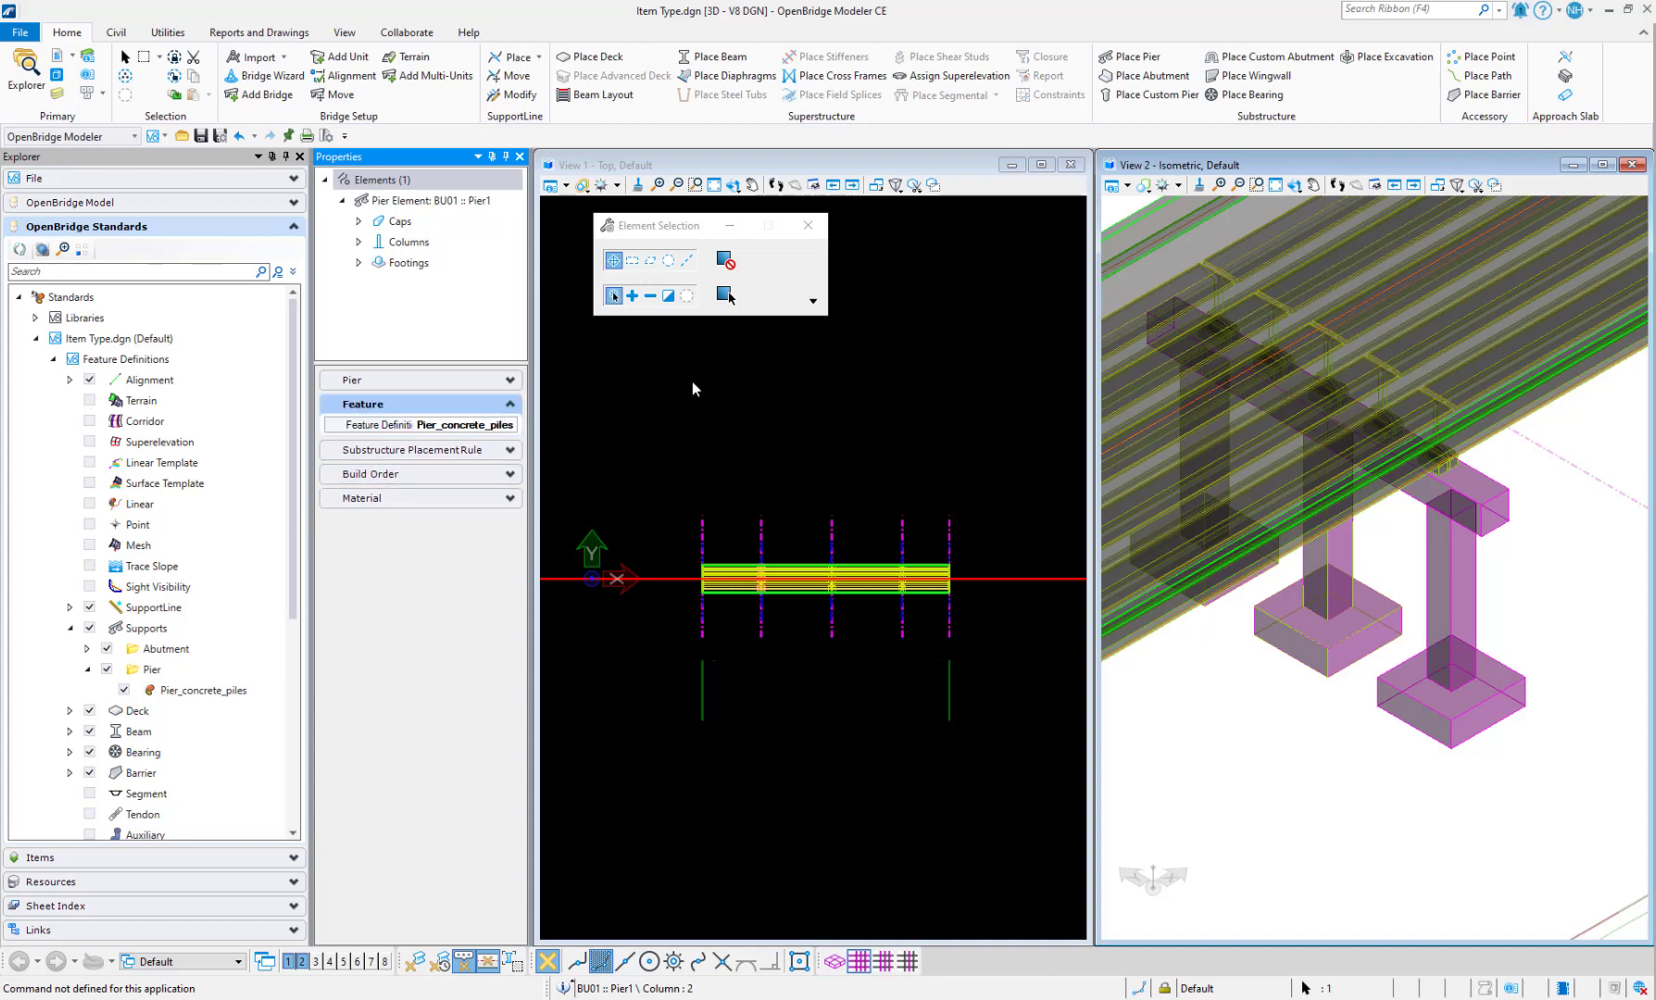
# - Examine the Pier Cap item type values of the pier's cap 1, and collapse the Caps group
pyautogui.click(358, 222)
pyautogui.click(398, 223)
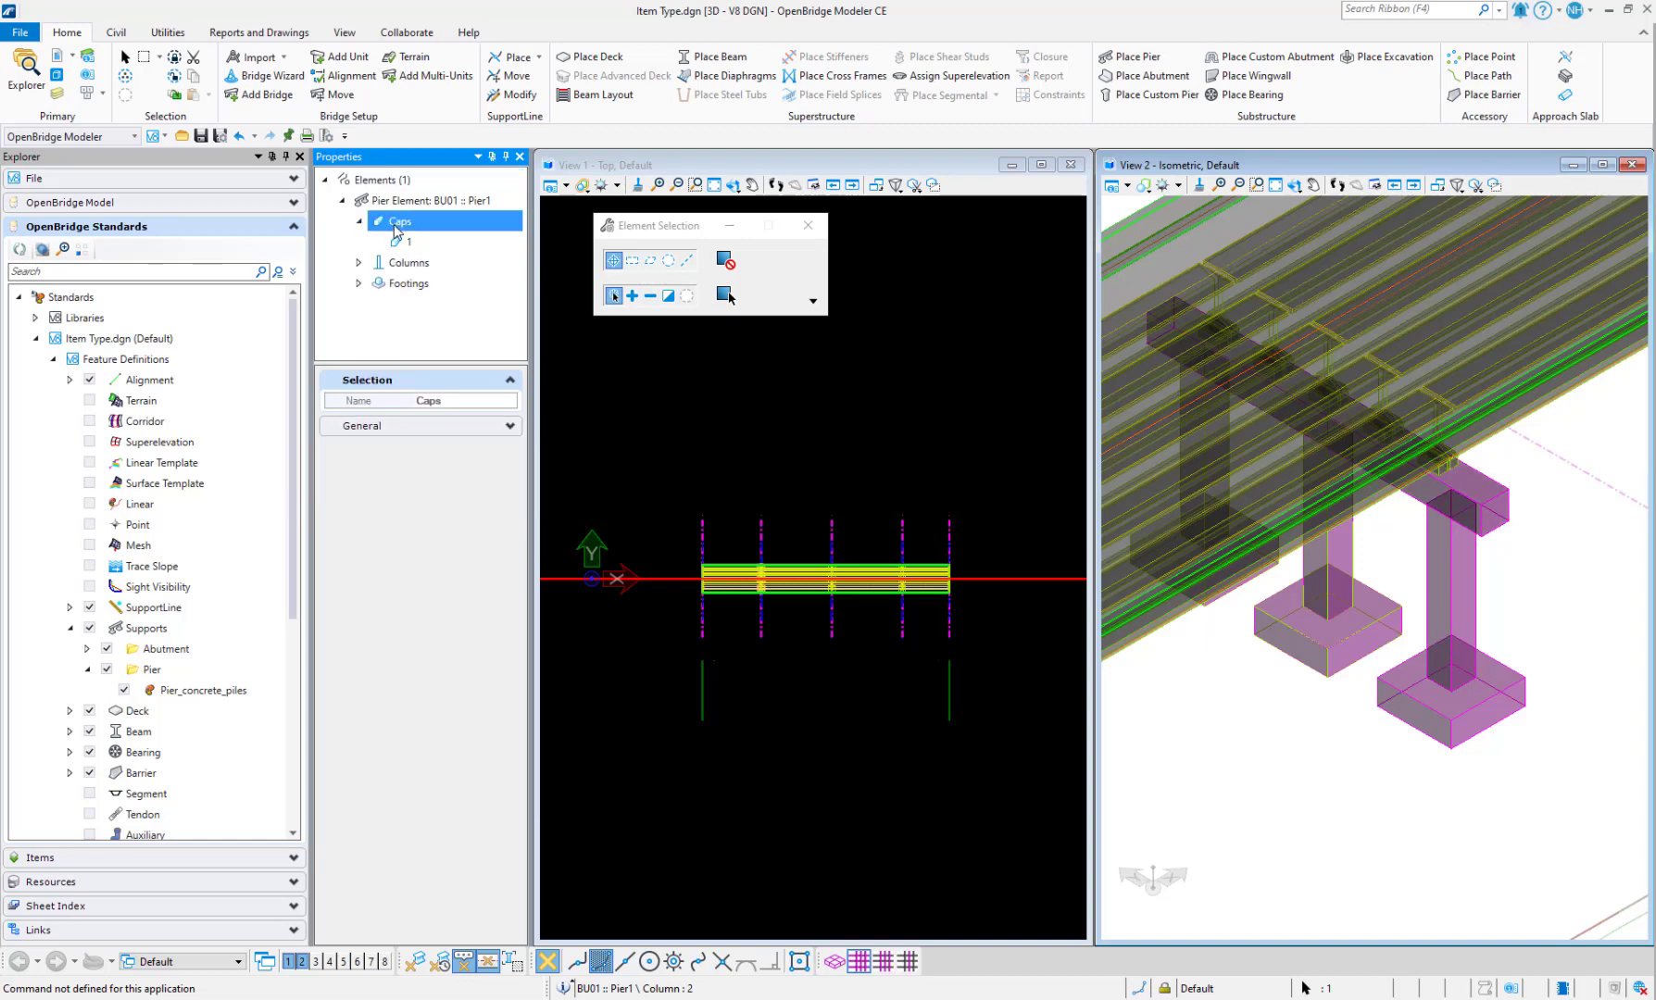
pyautogui.click(411, 243)
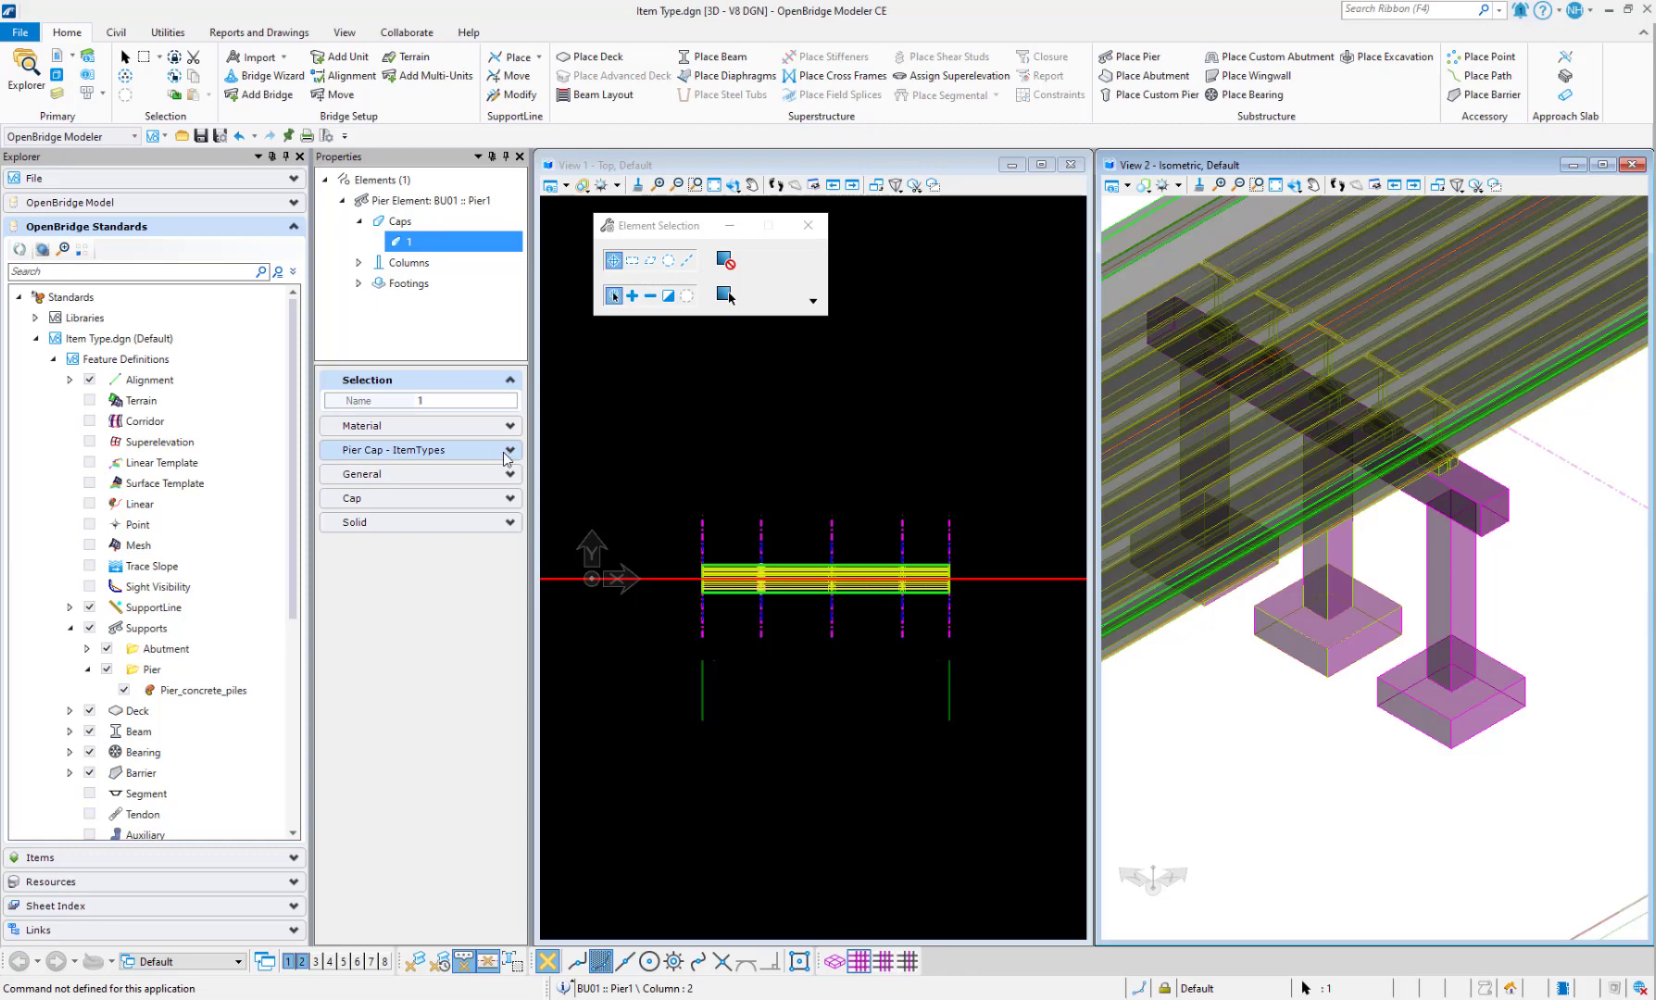
pyautogui.click(509, 450)
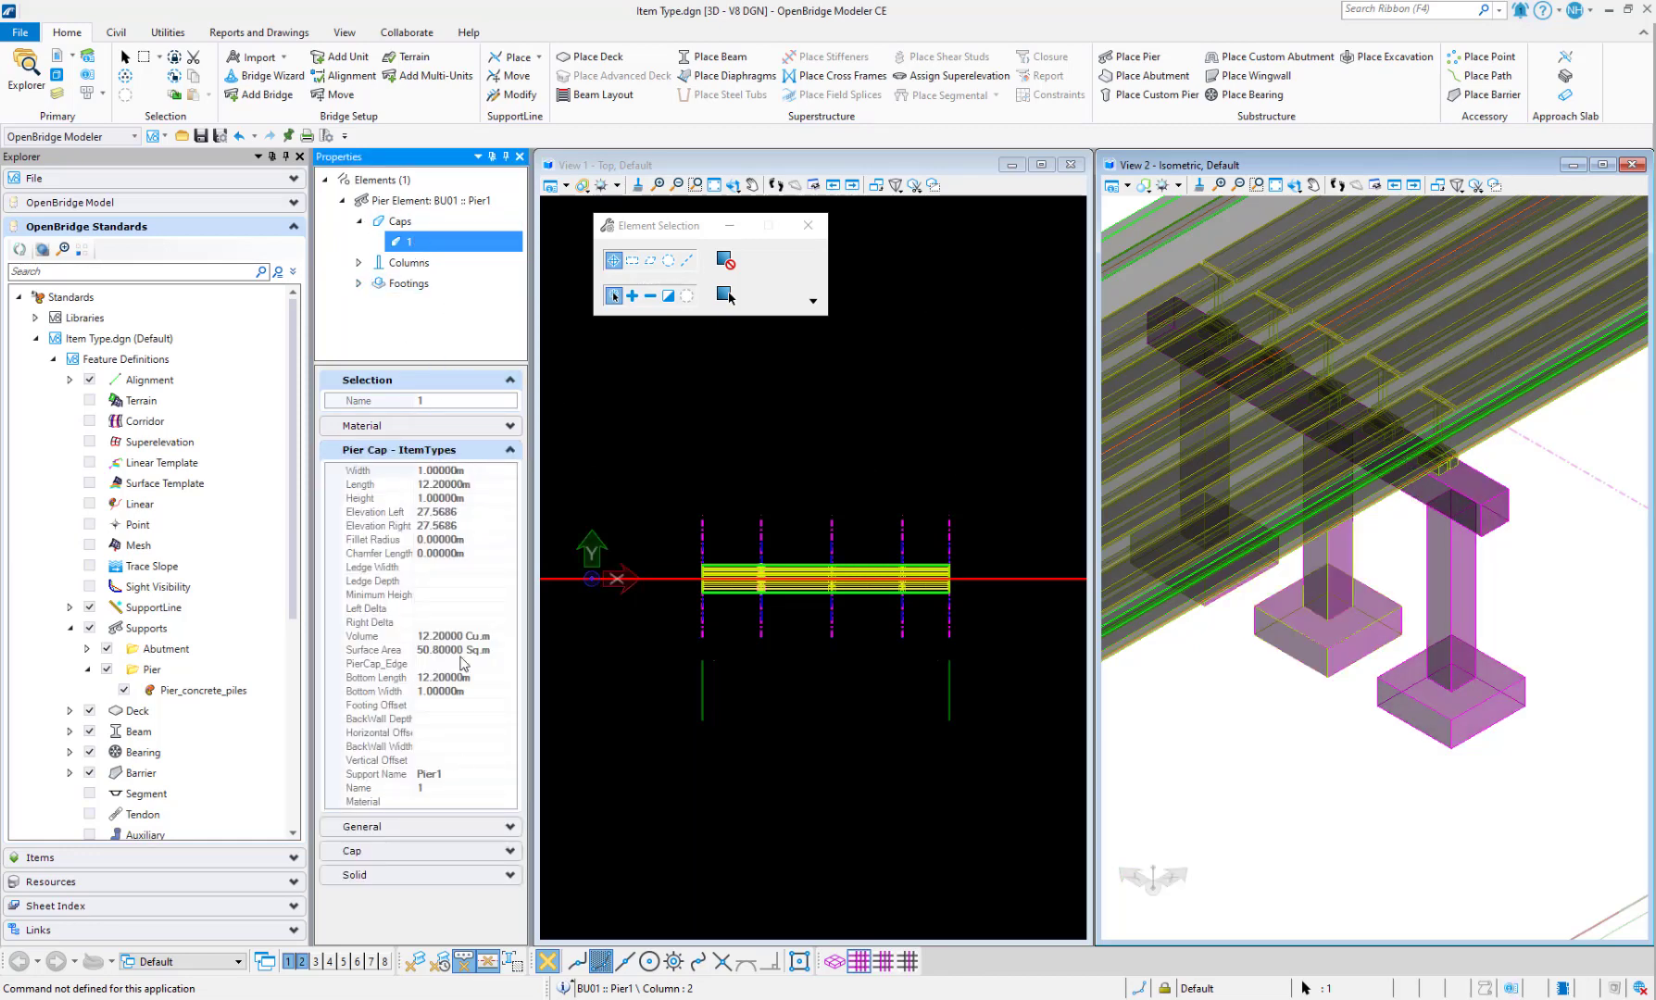
pyautogui.click(359, 221)
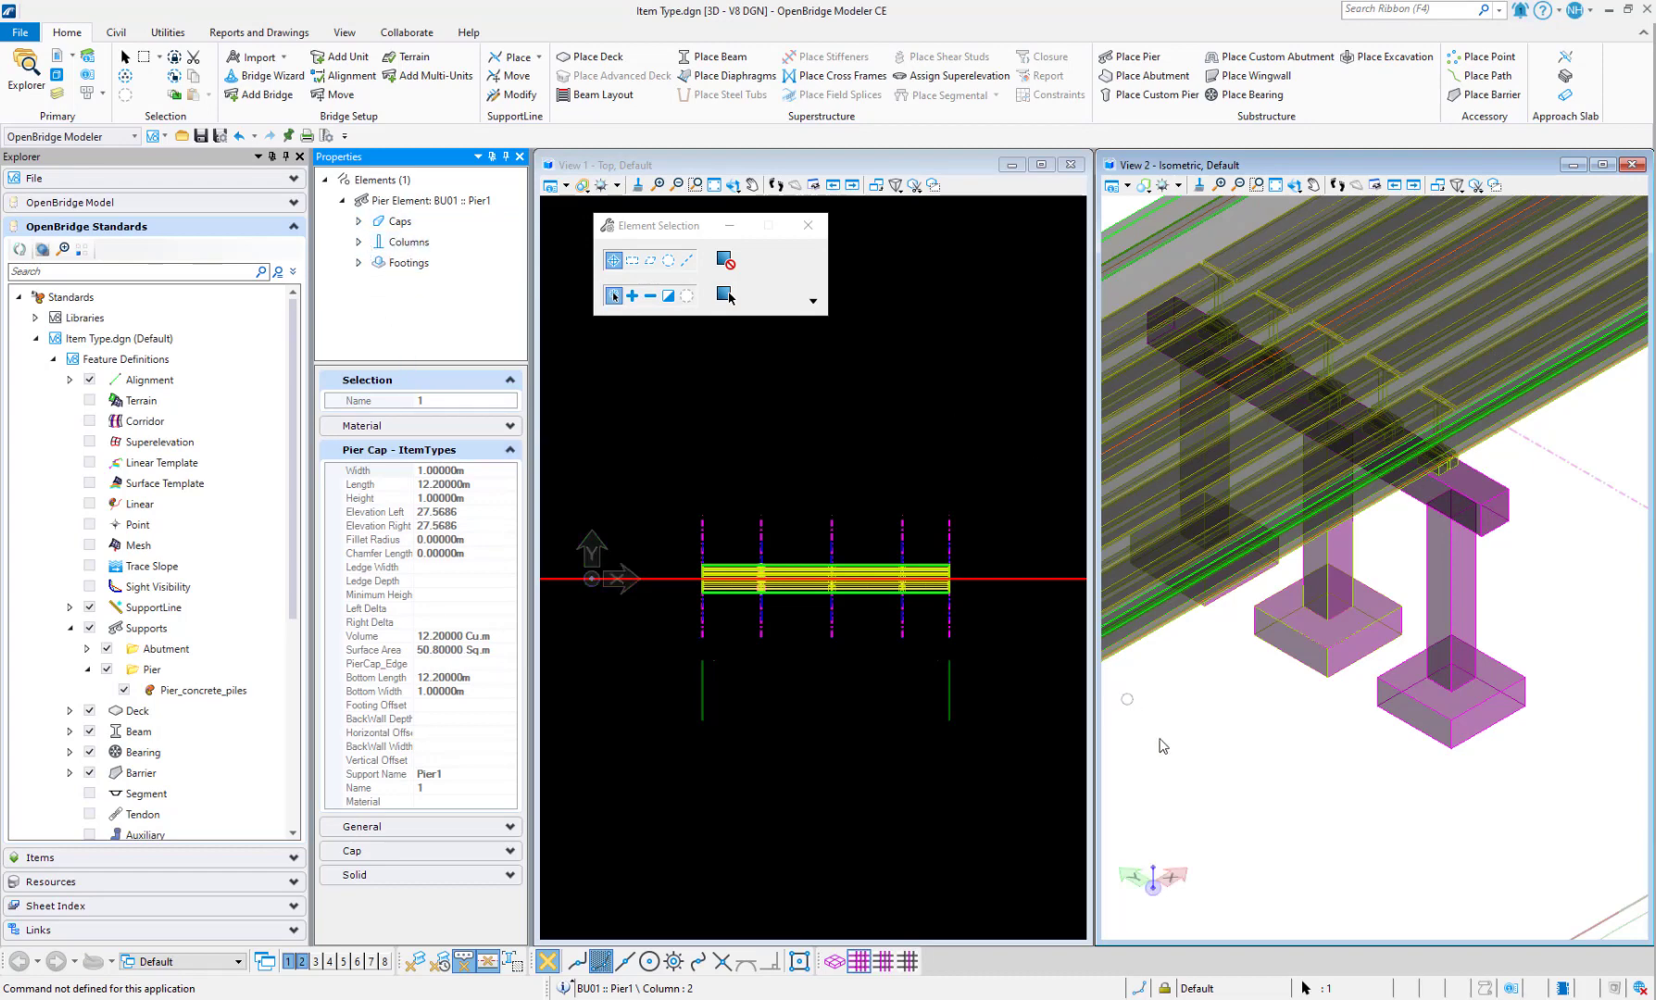
# - Reselect the first pier, examine the Pier Column item type values of column 1, and clear the selection
pyautogui.click(1257, 779)
pyautogui.click(1444, 590)
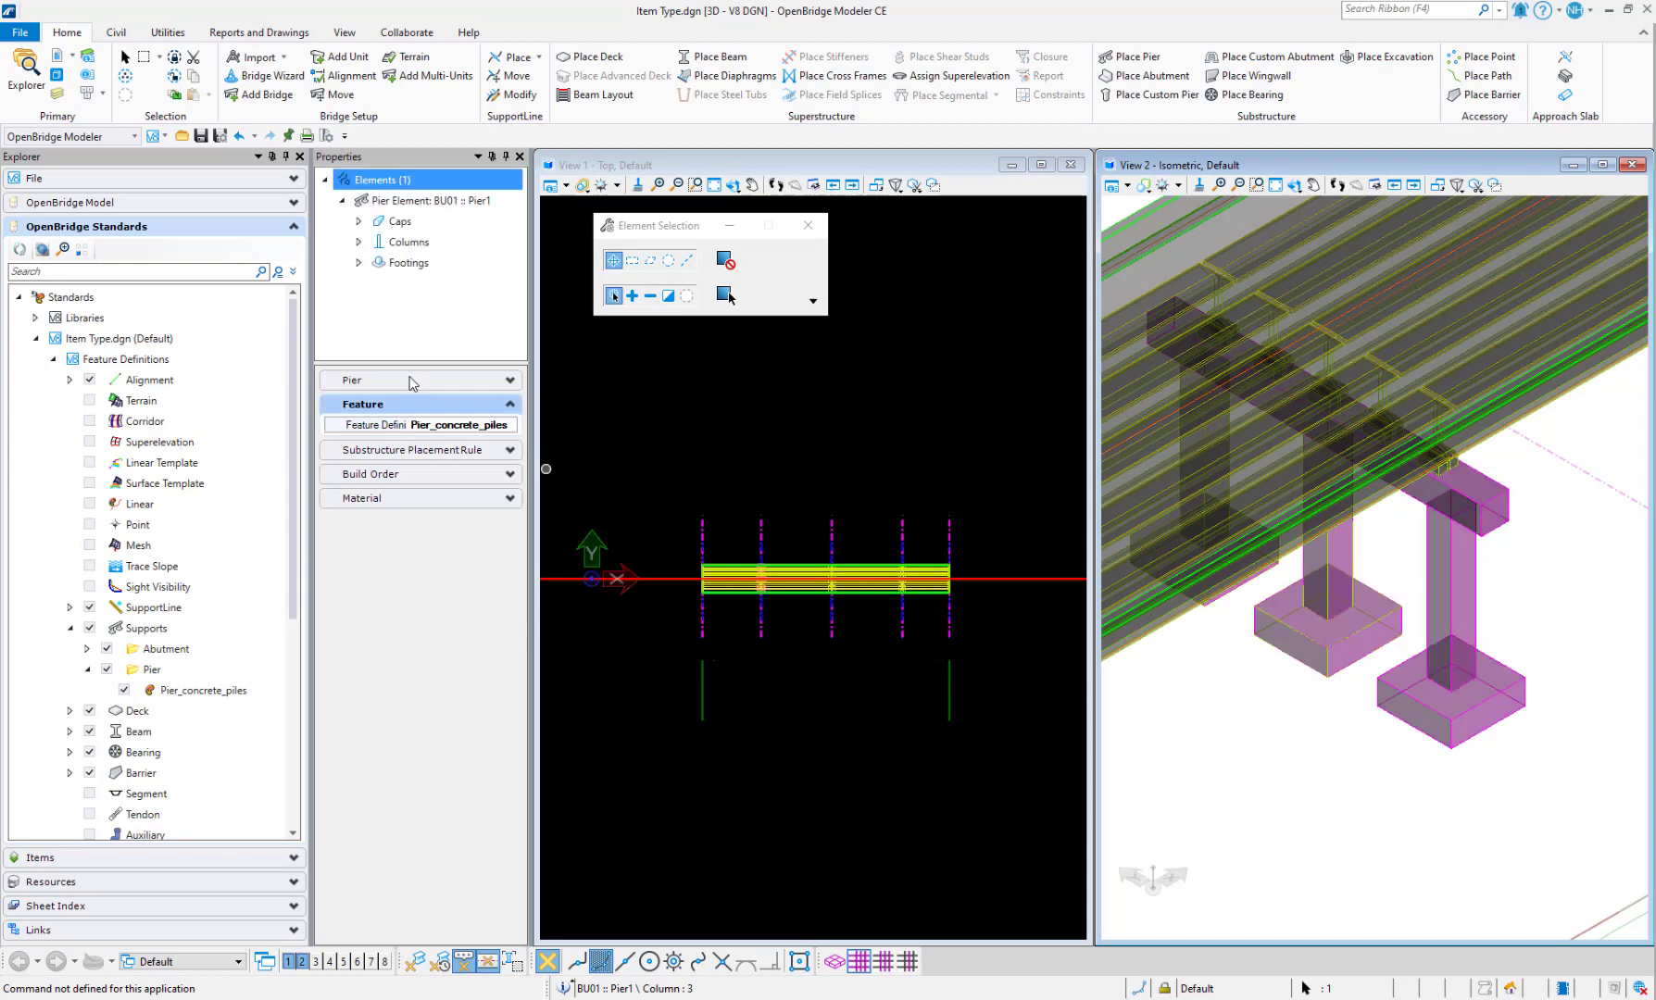
pyautogui.click(359, 242)
pyautogui.click(406, 262)
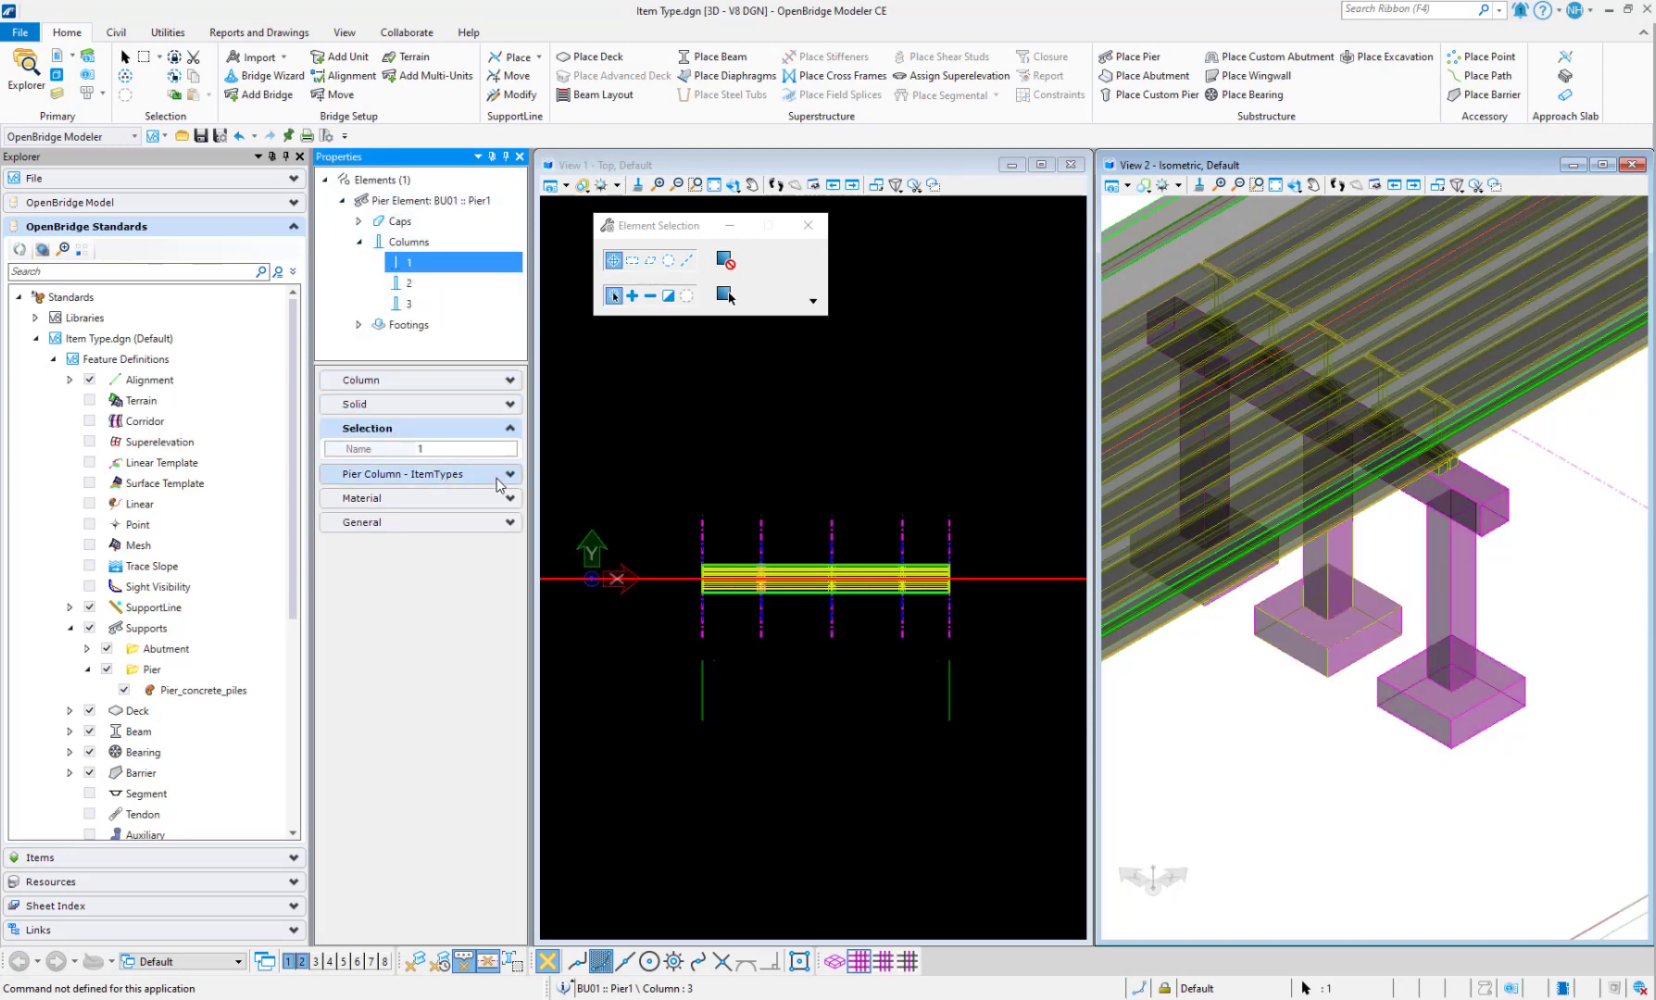
pyautogui.click(444, 473)
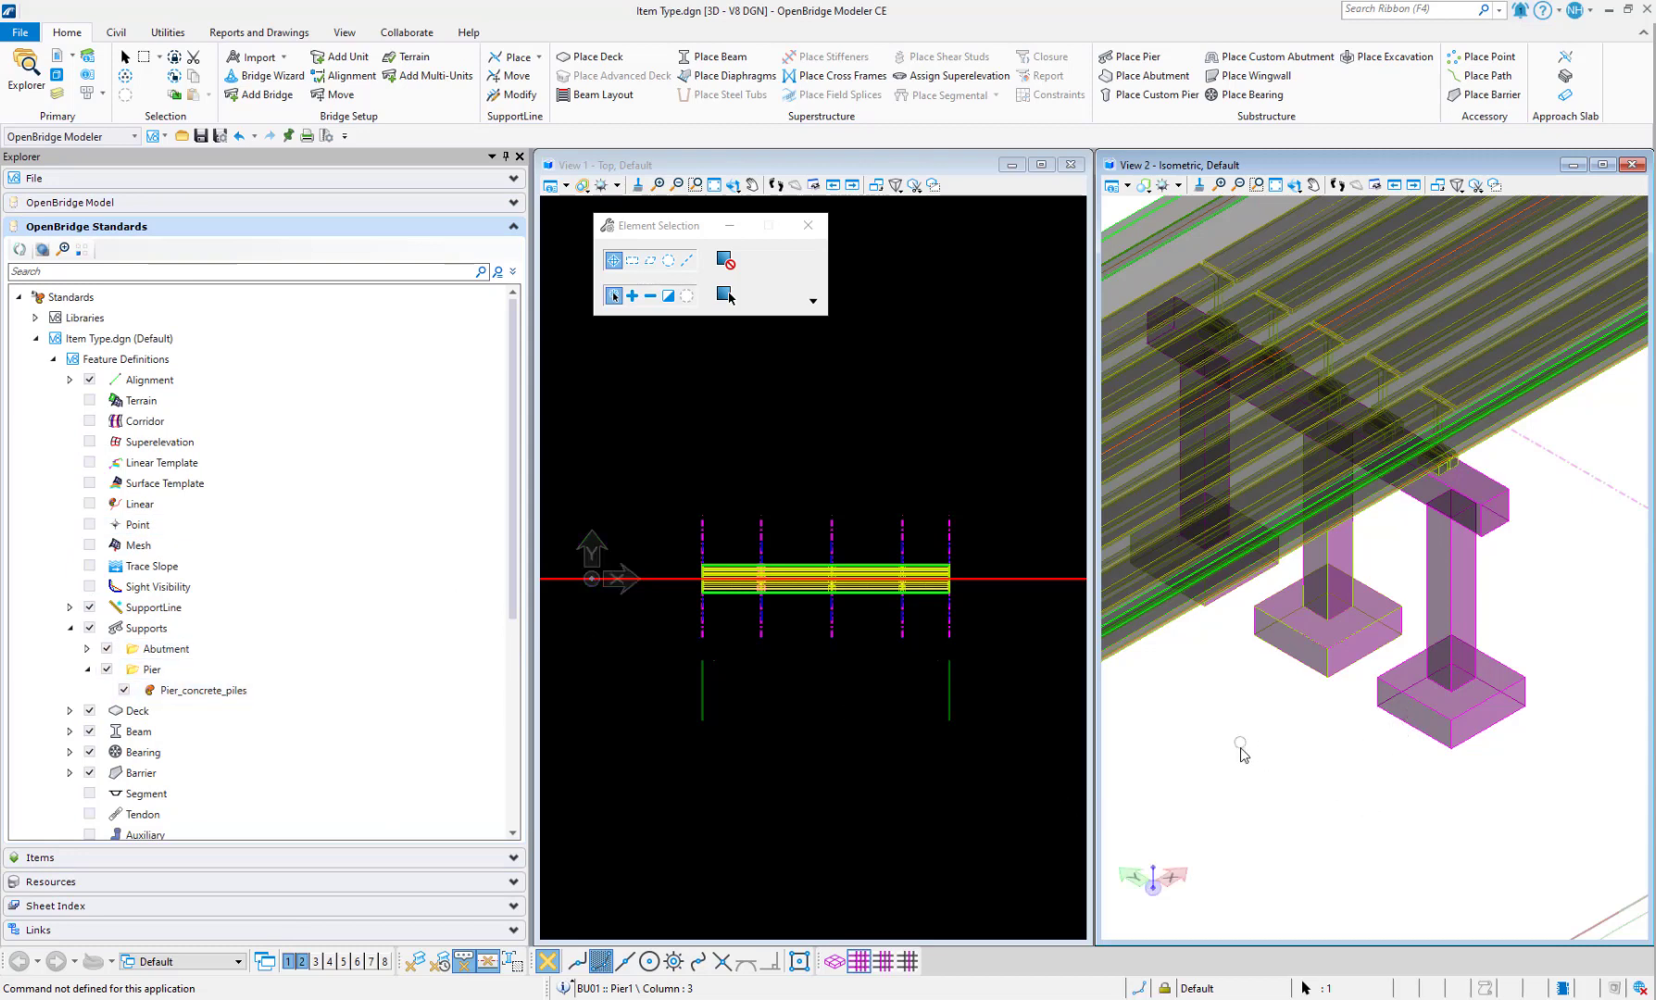
pyautogui.click(1350, 805)
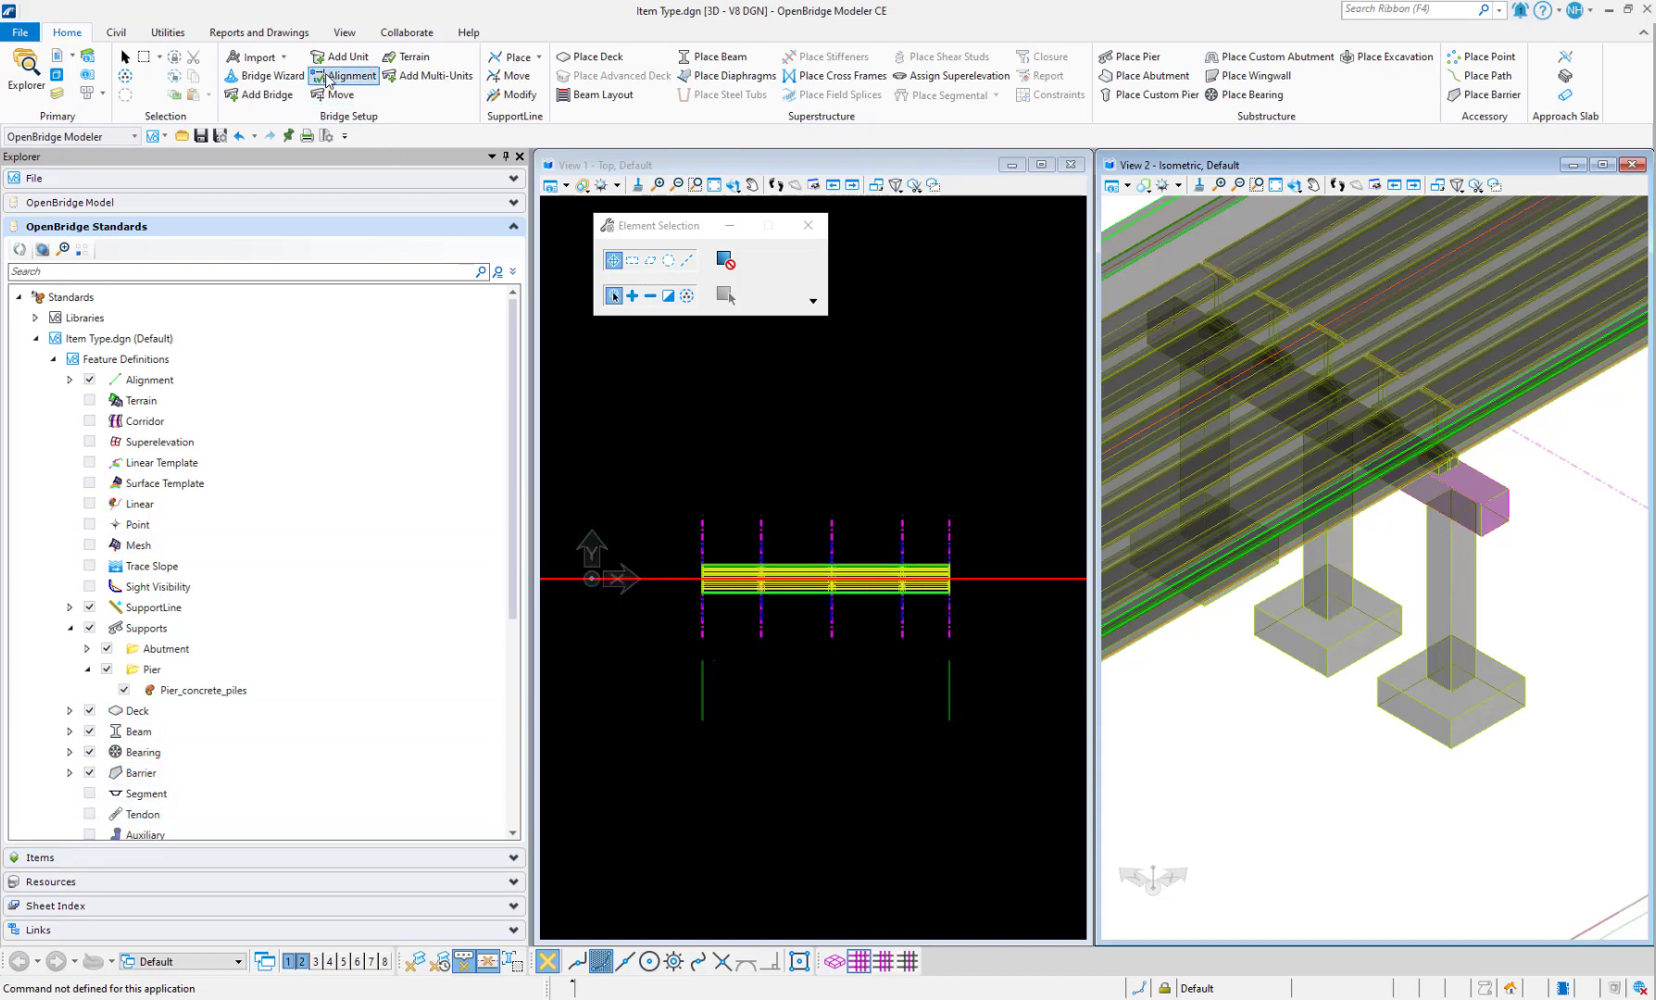
# - Open the Item Types manager, look over the available item type libraries, and close it
pyautogui.click(181, 37)
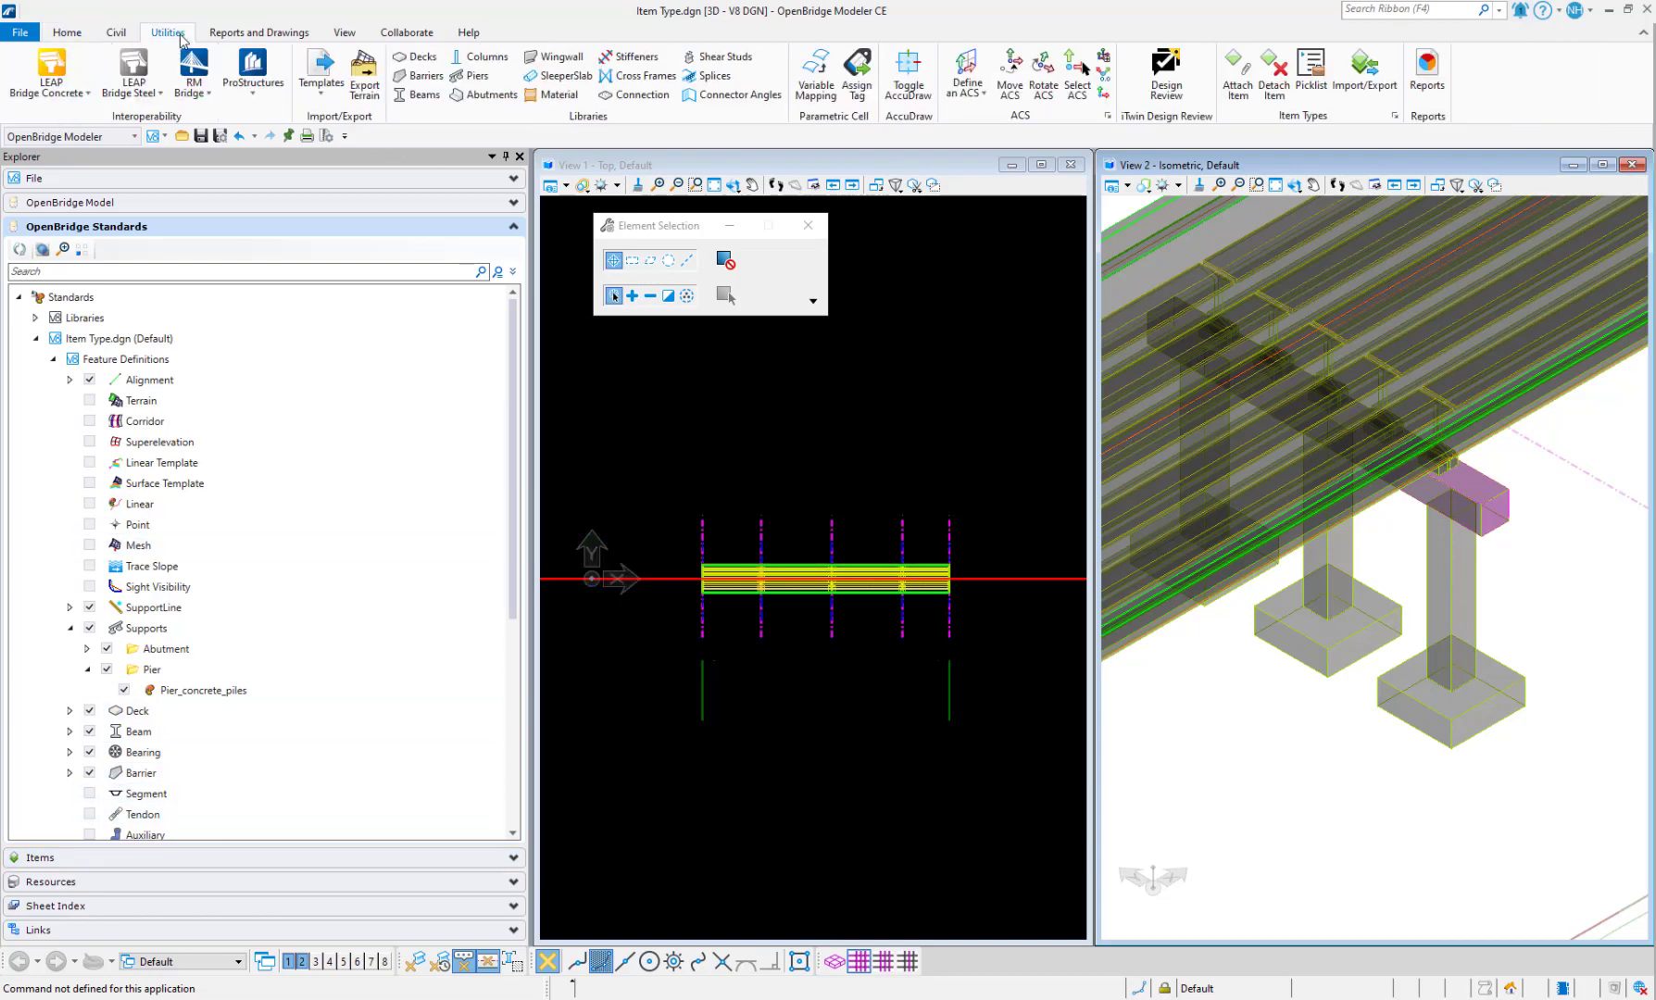
pyautogui.click(1395, 117)
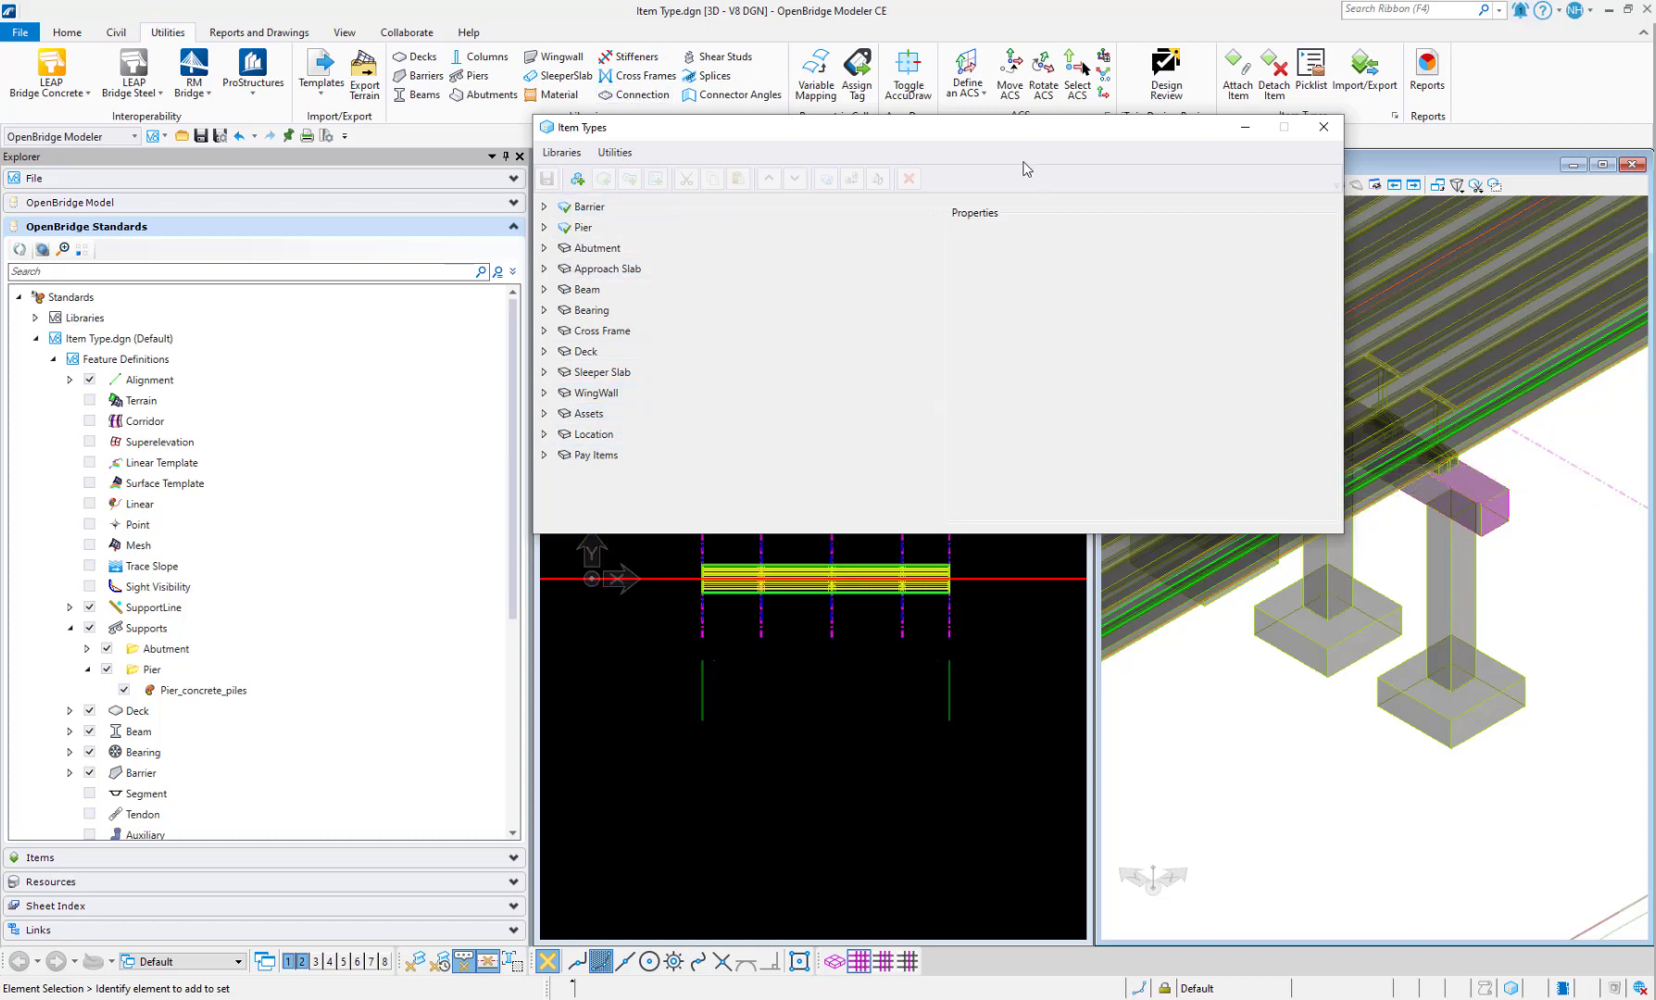
pyautogui.click(1323, 130)
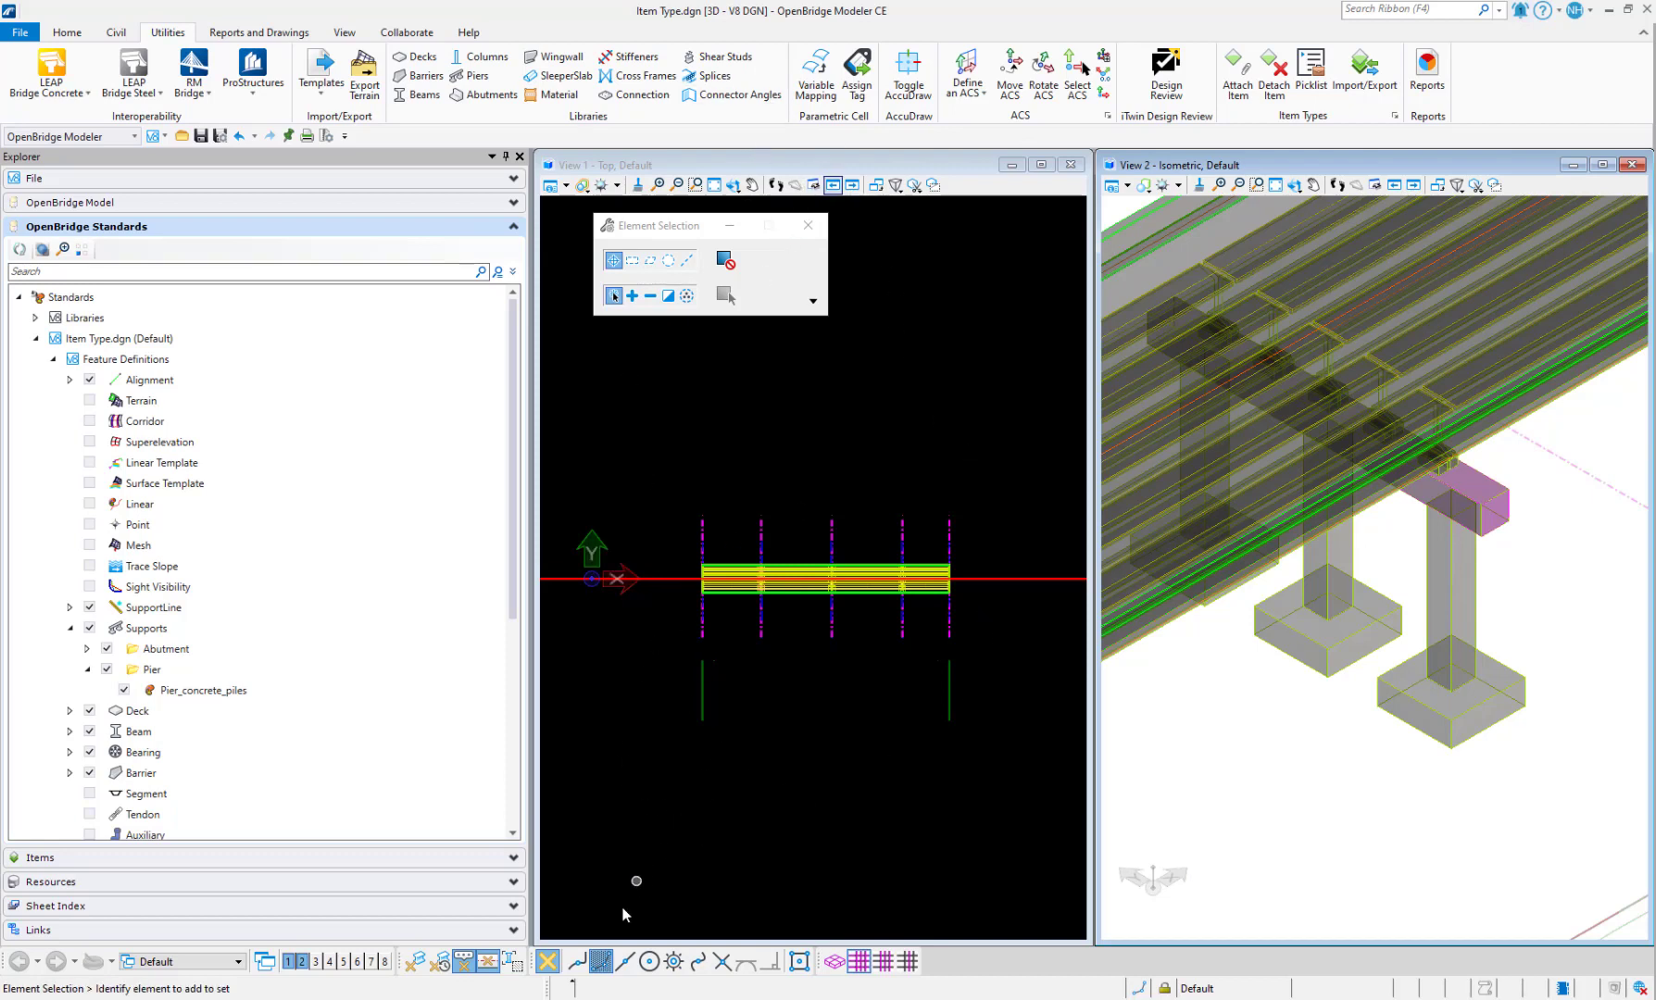
# - Switch to File Explorer, maximize the metric Dgnlib Feature Definitions folder, and examine its path and dgnlib files
pyautogui.moveTo(546, 998)
pyautogui.moveTo(0, 118); pyautogui.dragTo(836, 104)
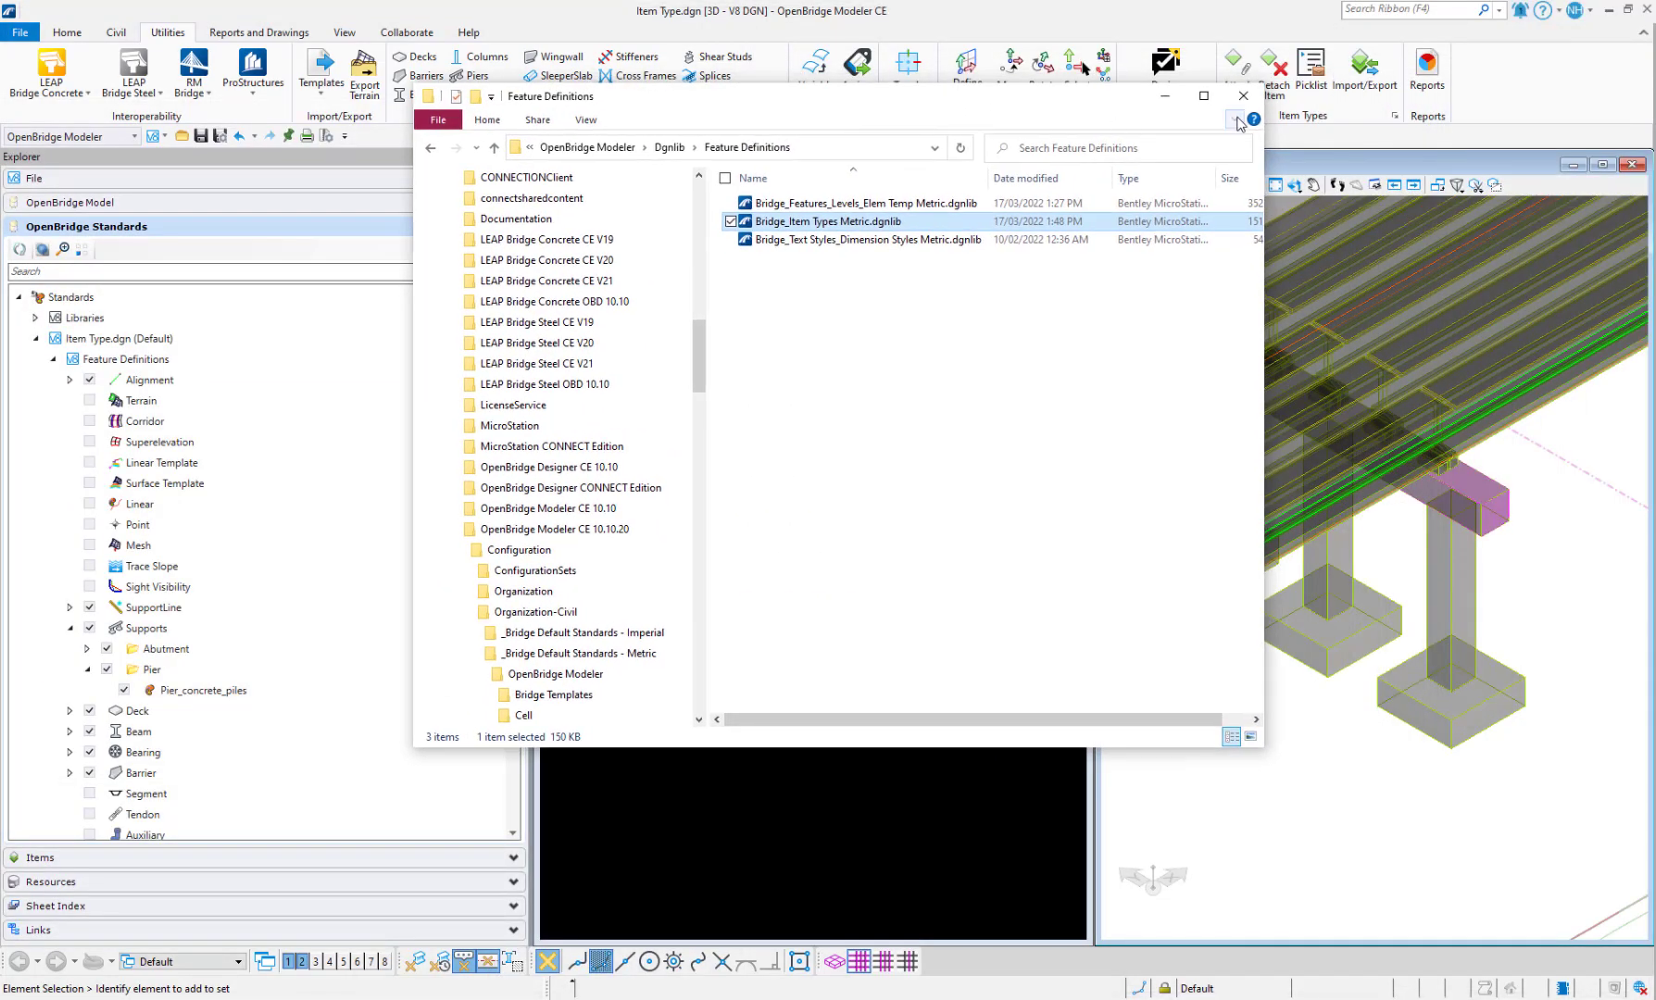
pyautogui.click(1203, 96)
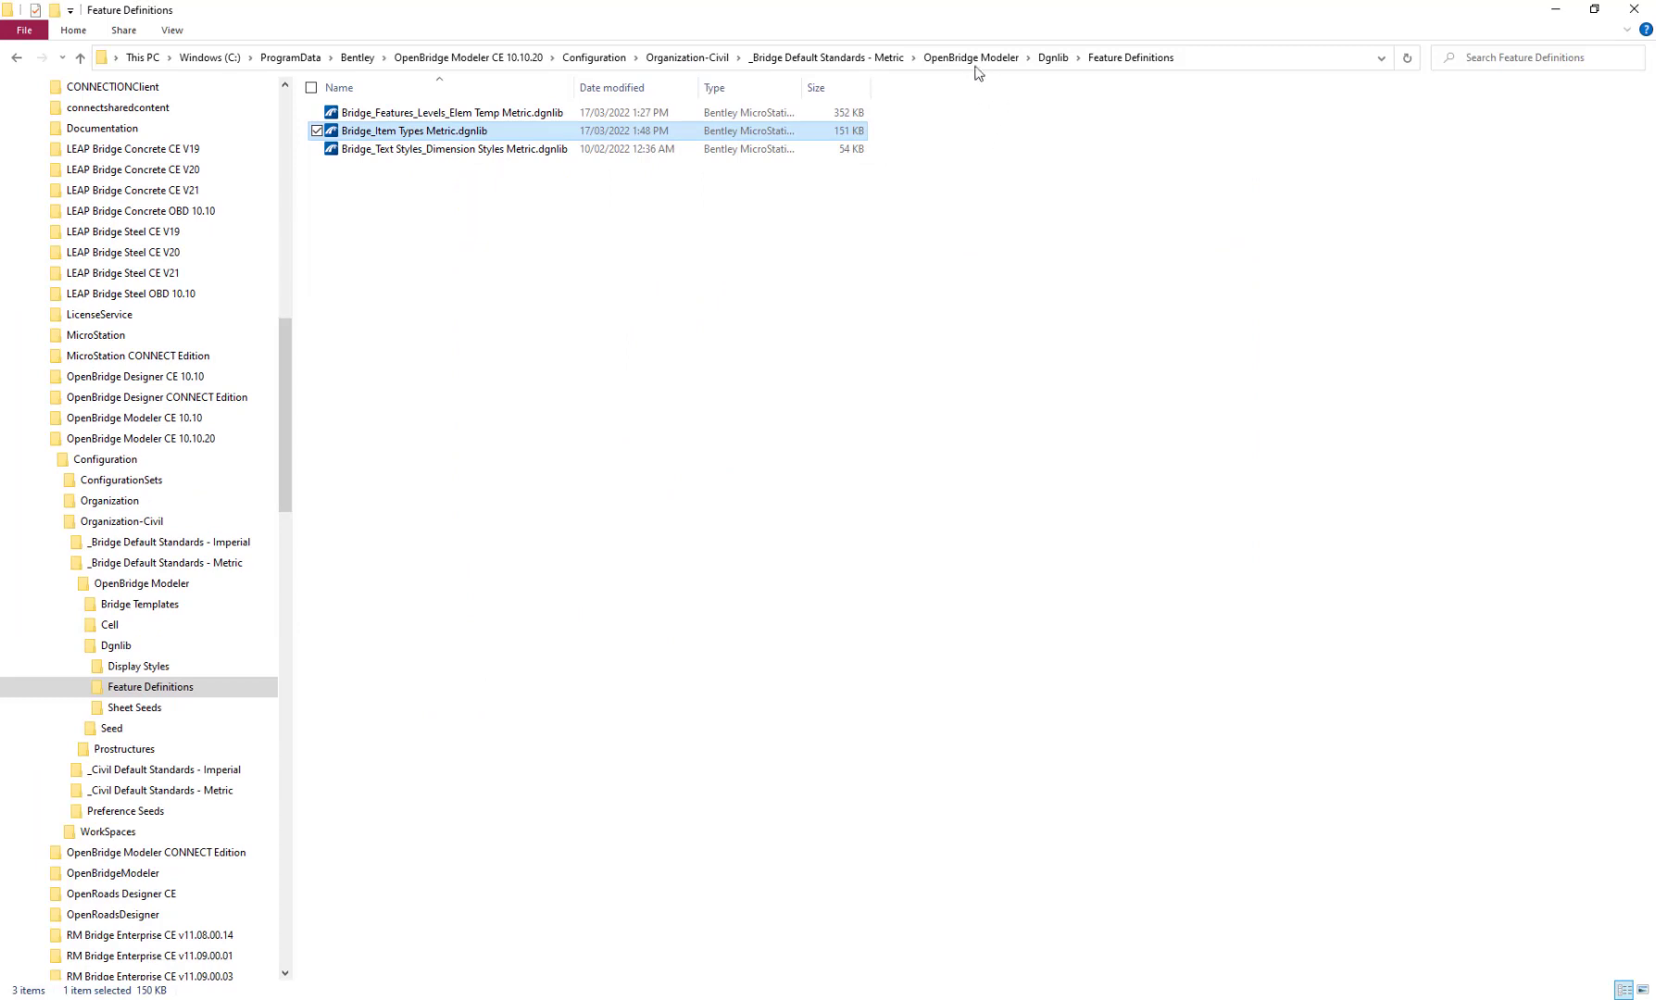
pyautogui.click(685, 243)
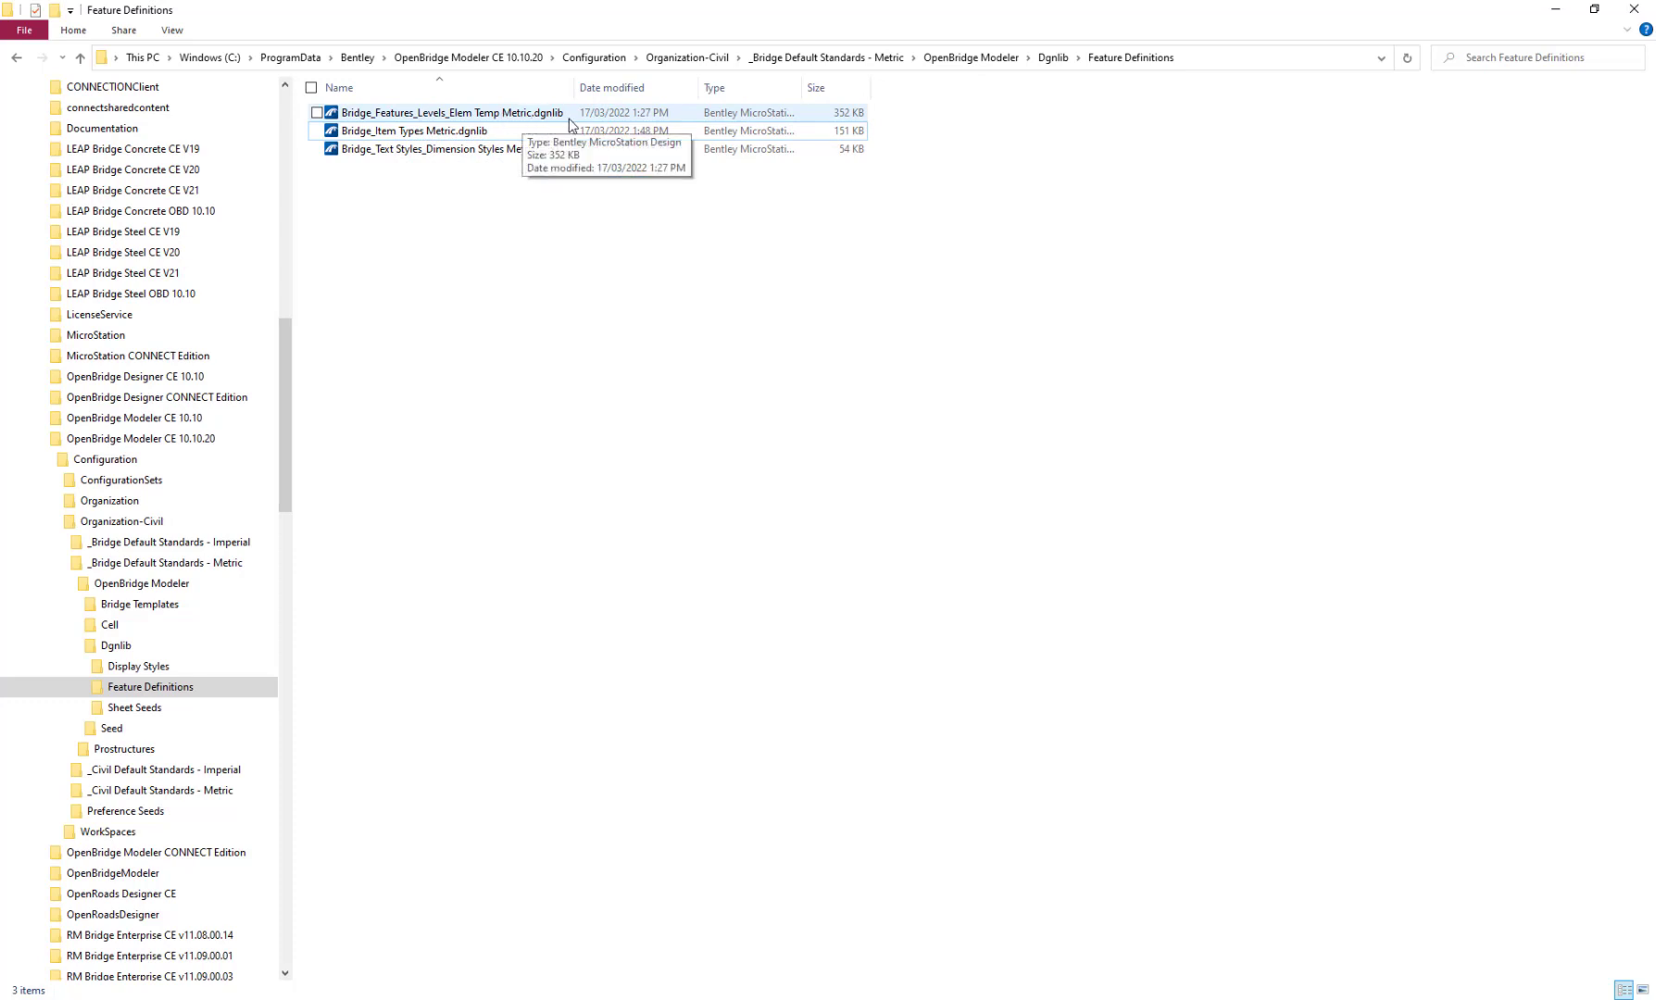
# - Switch from File Explorer to the Item Type.dgn model in OpenBridge Modeler, and examine the item type libraries in the Item Types manager
pyautogui.click(429, 135)
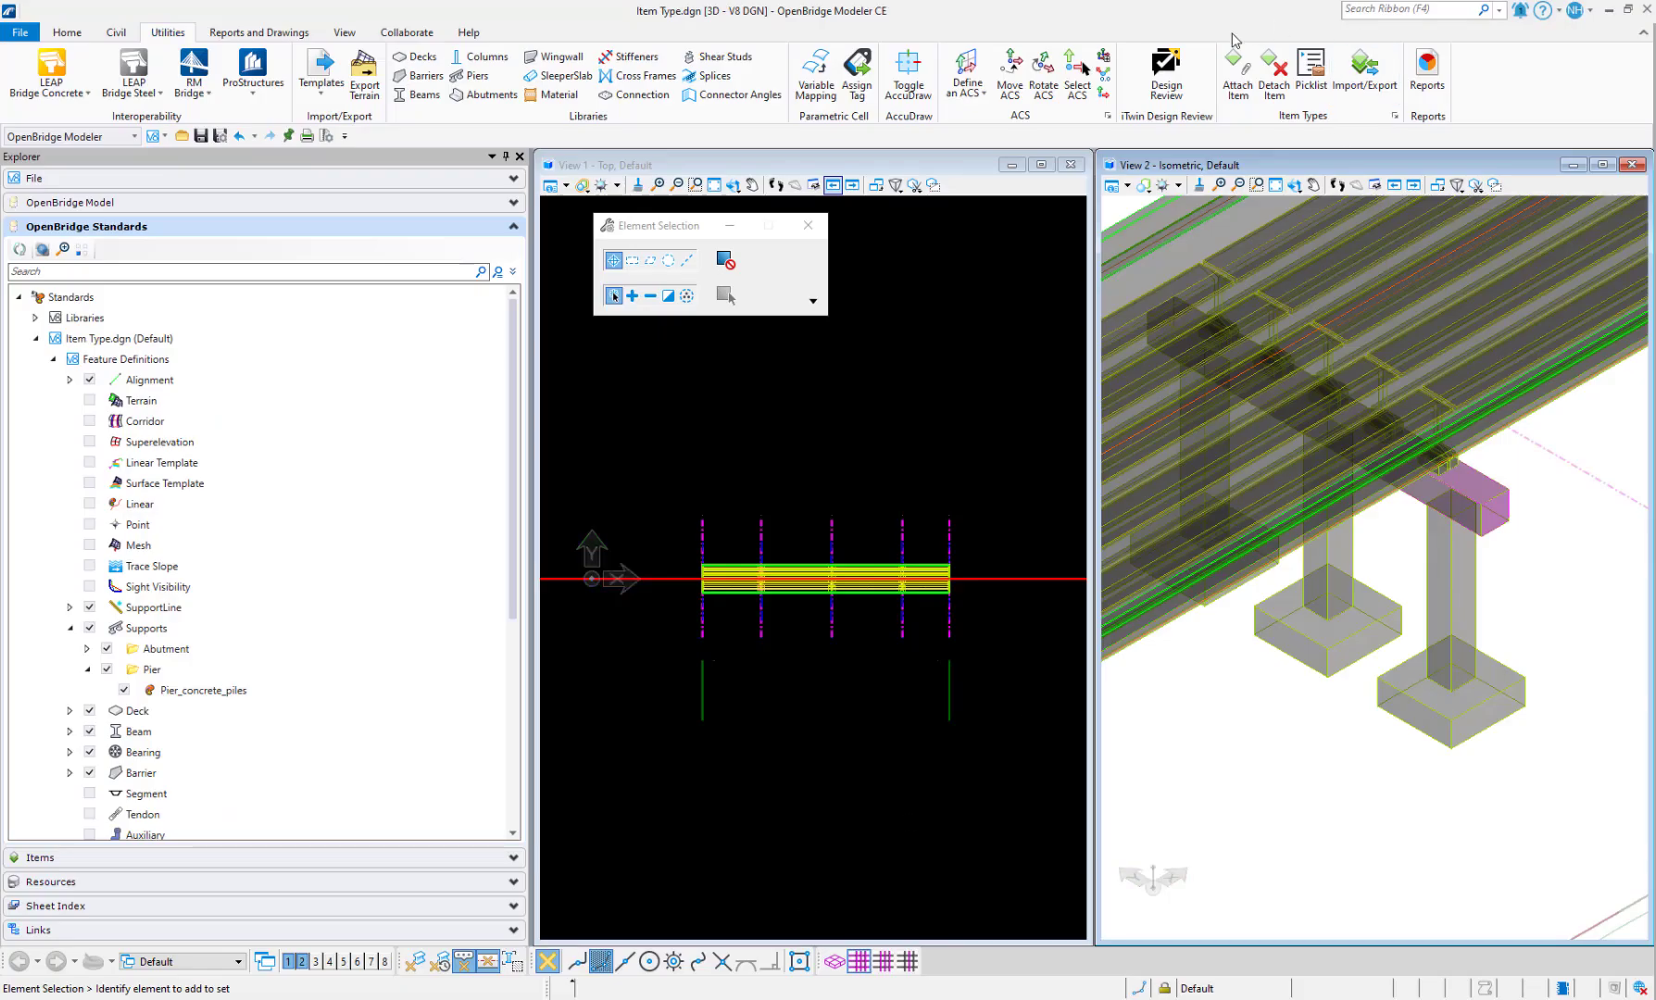
pyautogui.click(1394, 118)
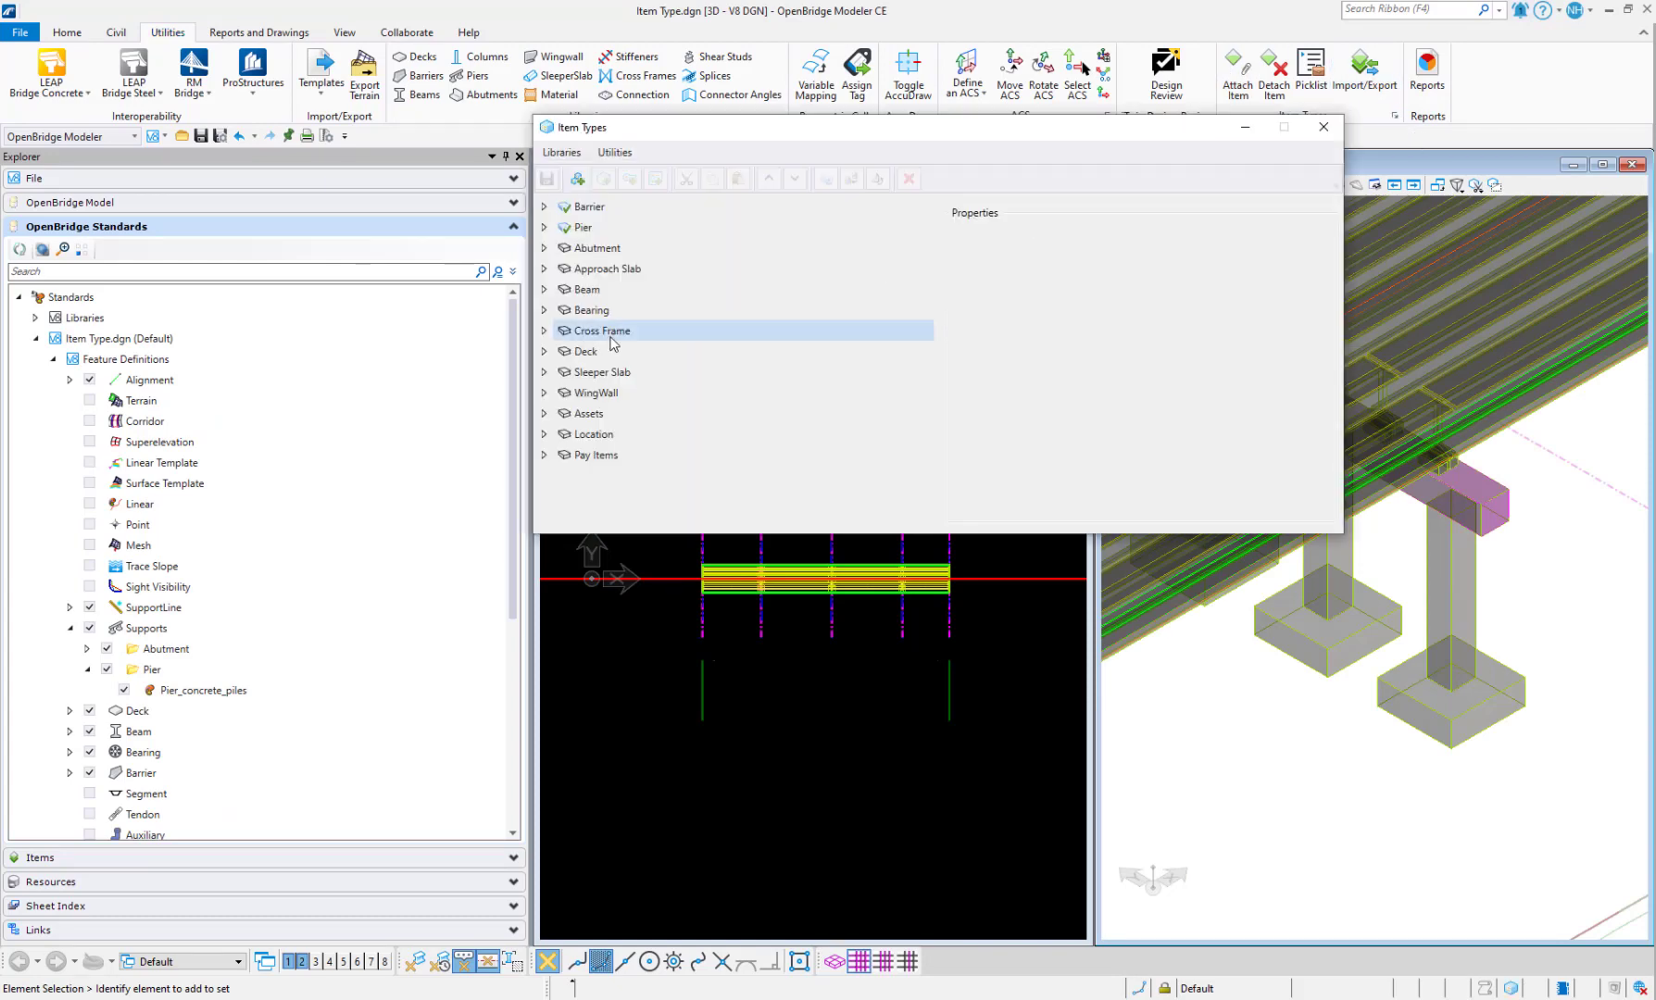
pyautogui.click(1340, 131)
pyautogui.click(1608, 9)
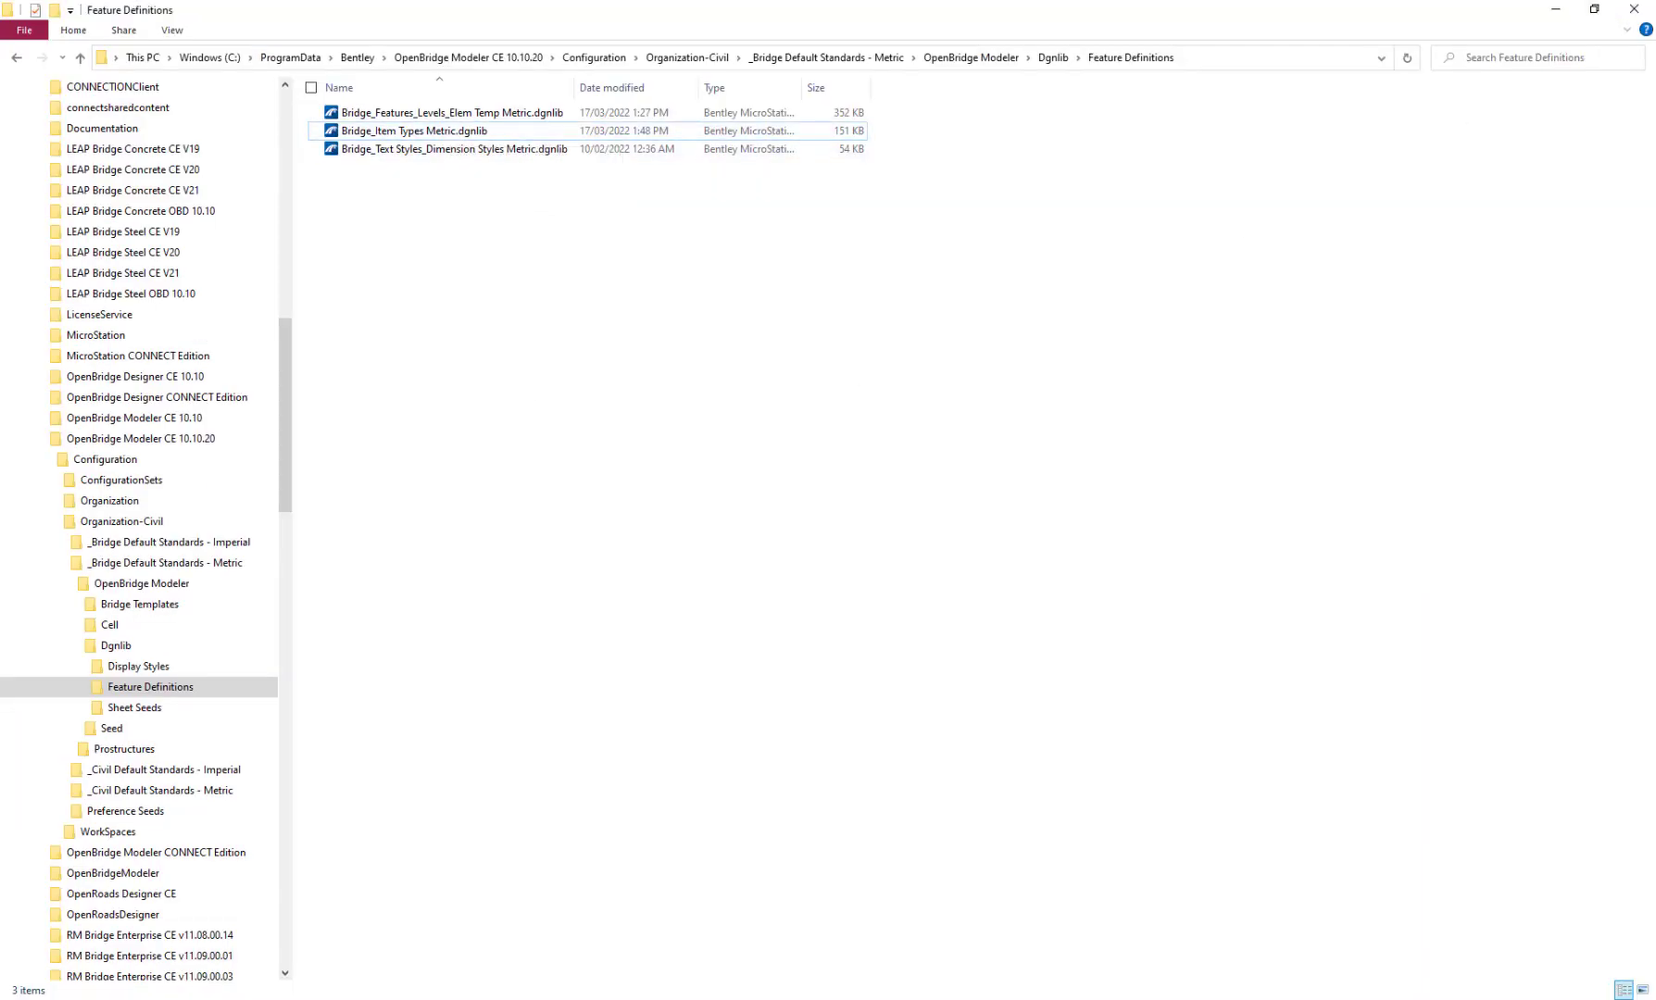
# - Close the Item Type.dgn session and open Bridge_Item Types Metric.dgnlib from File Explorer with OpenBridge Modeler CE - 2021 Release 2
pyautogui.hotkey('alt', 'Tab')
pyautogui.click(1003, 7)
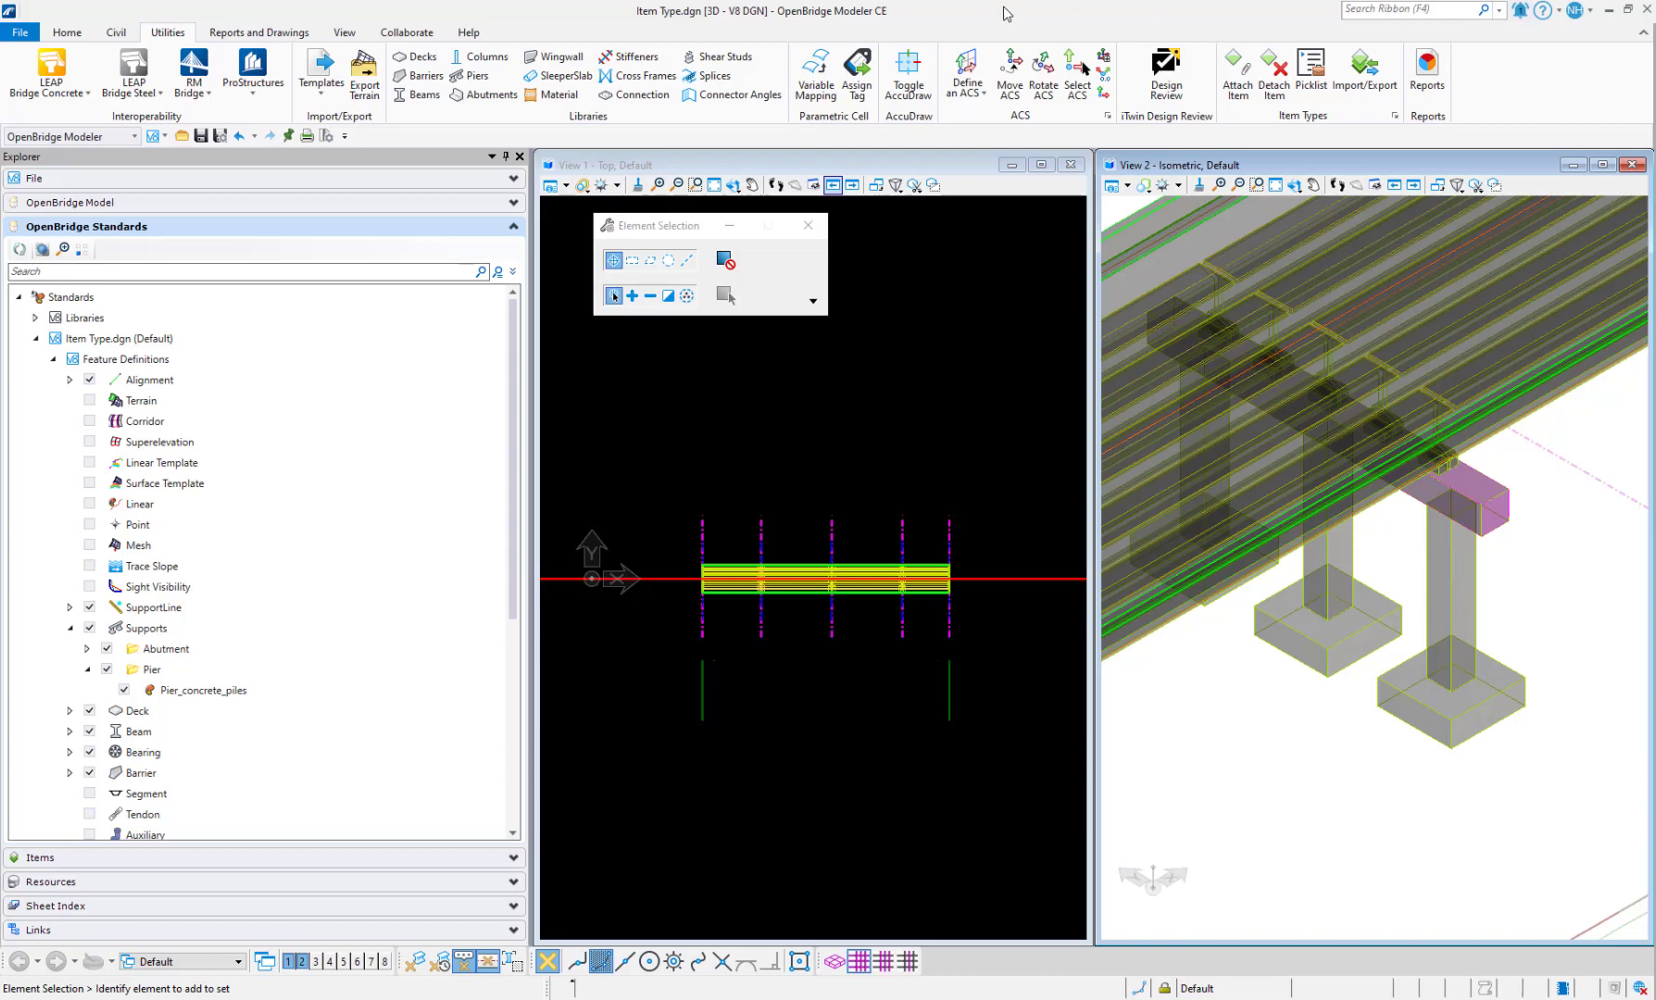
pyautogui.click(1644, 7)
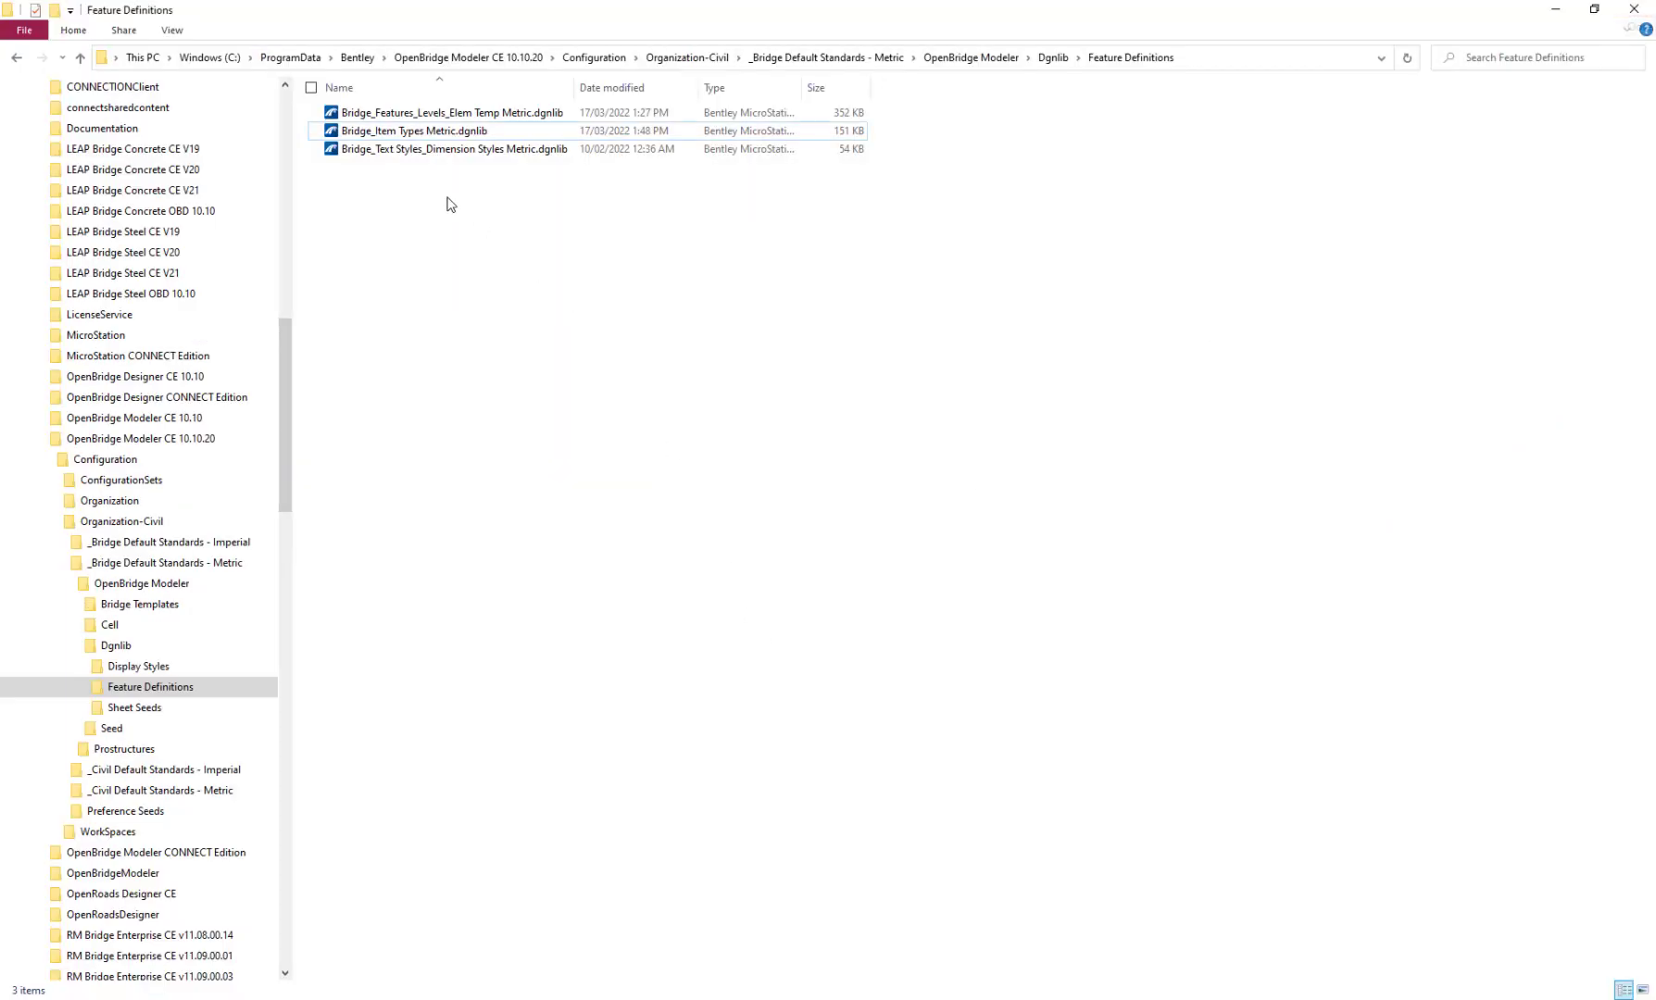
pyautogui.rightClick(432, 135)
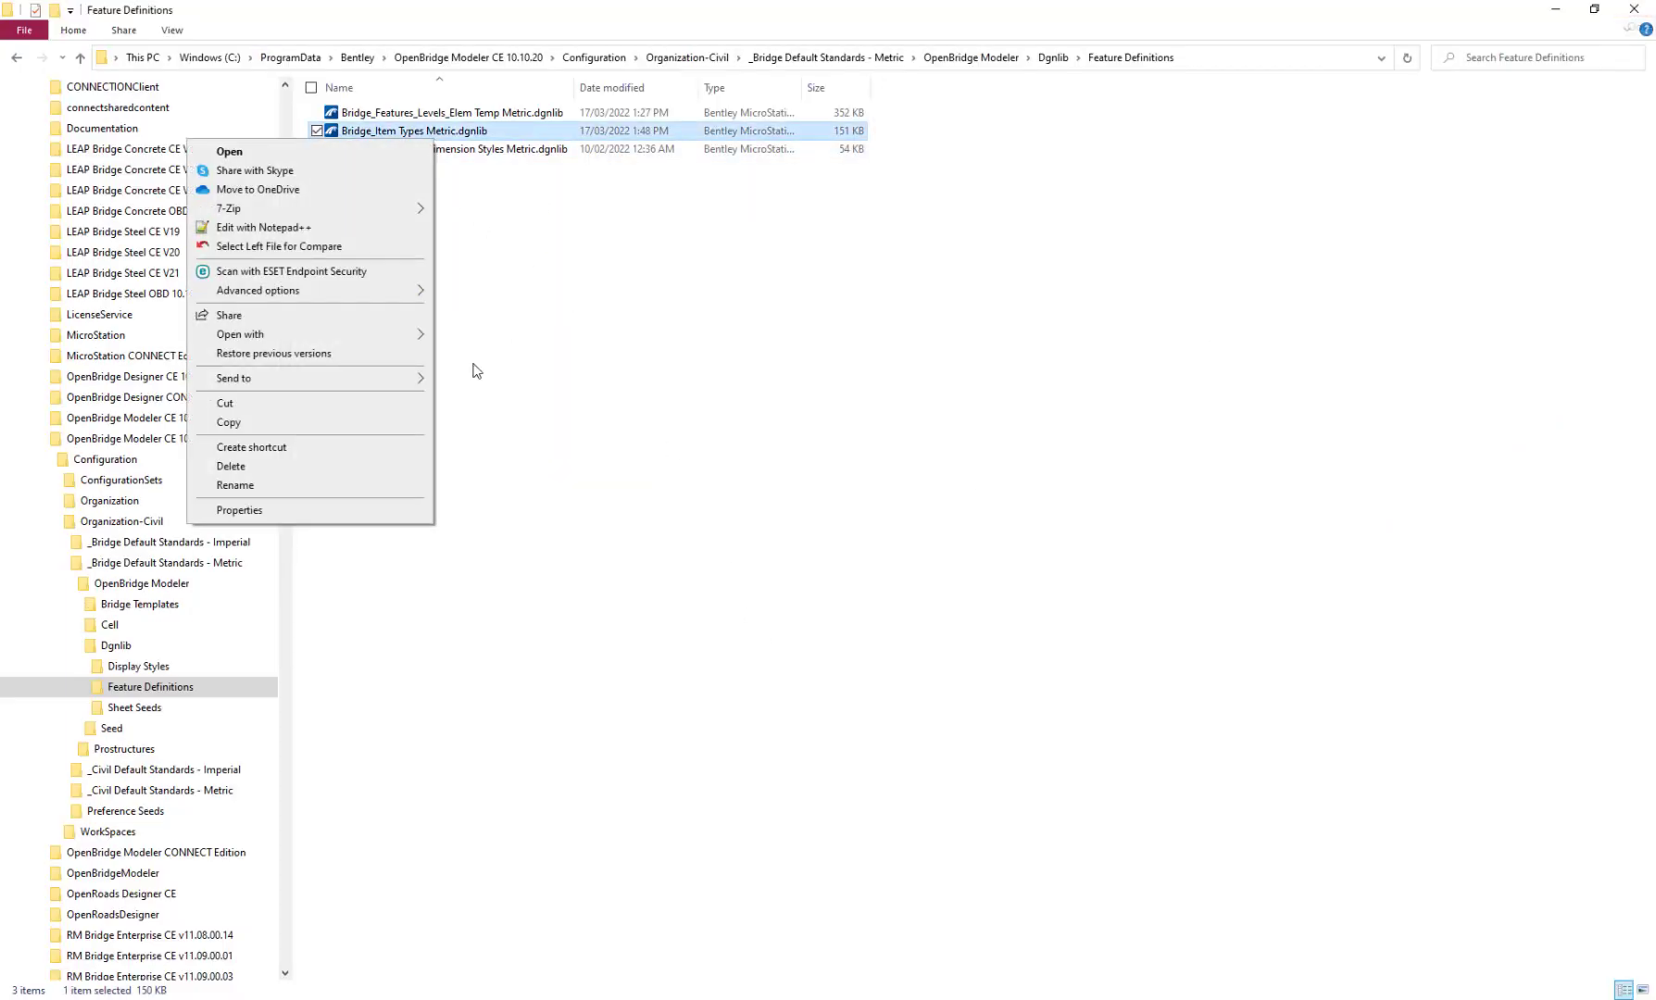
pyautogui.moveTo(326, 336)
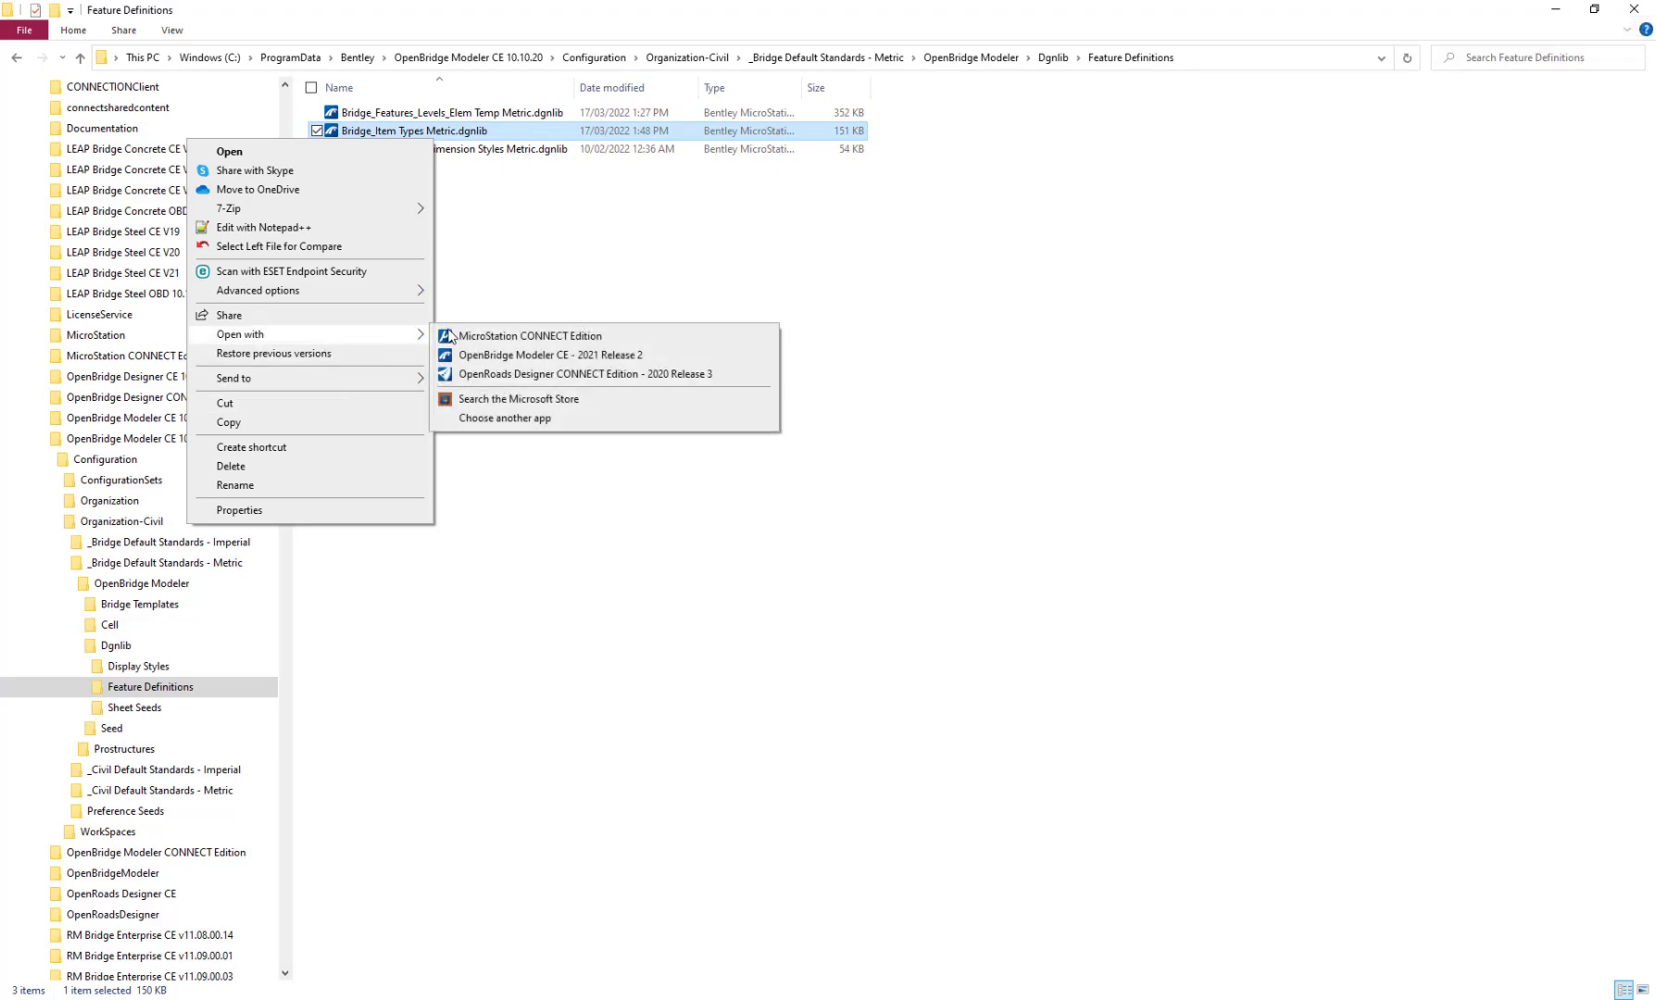
pyautogui.click(554, 359)
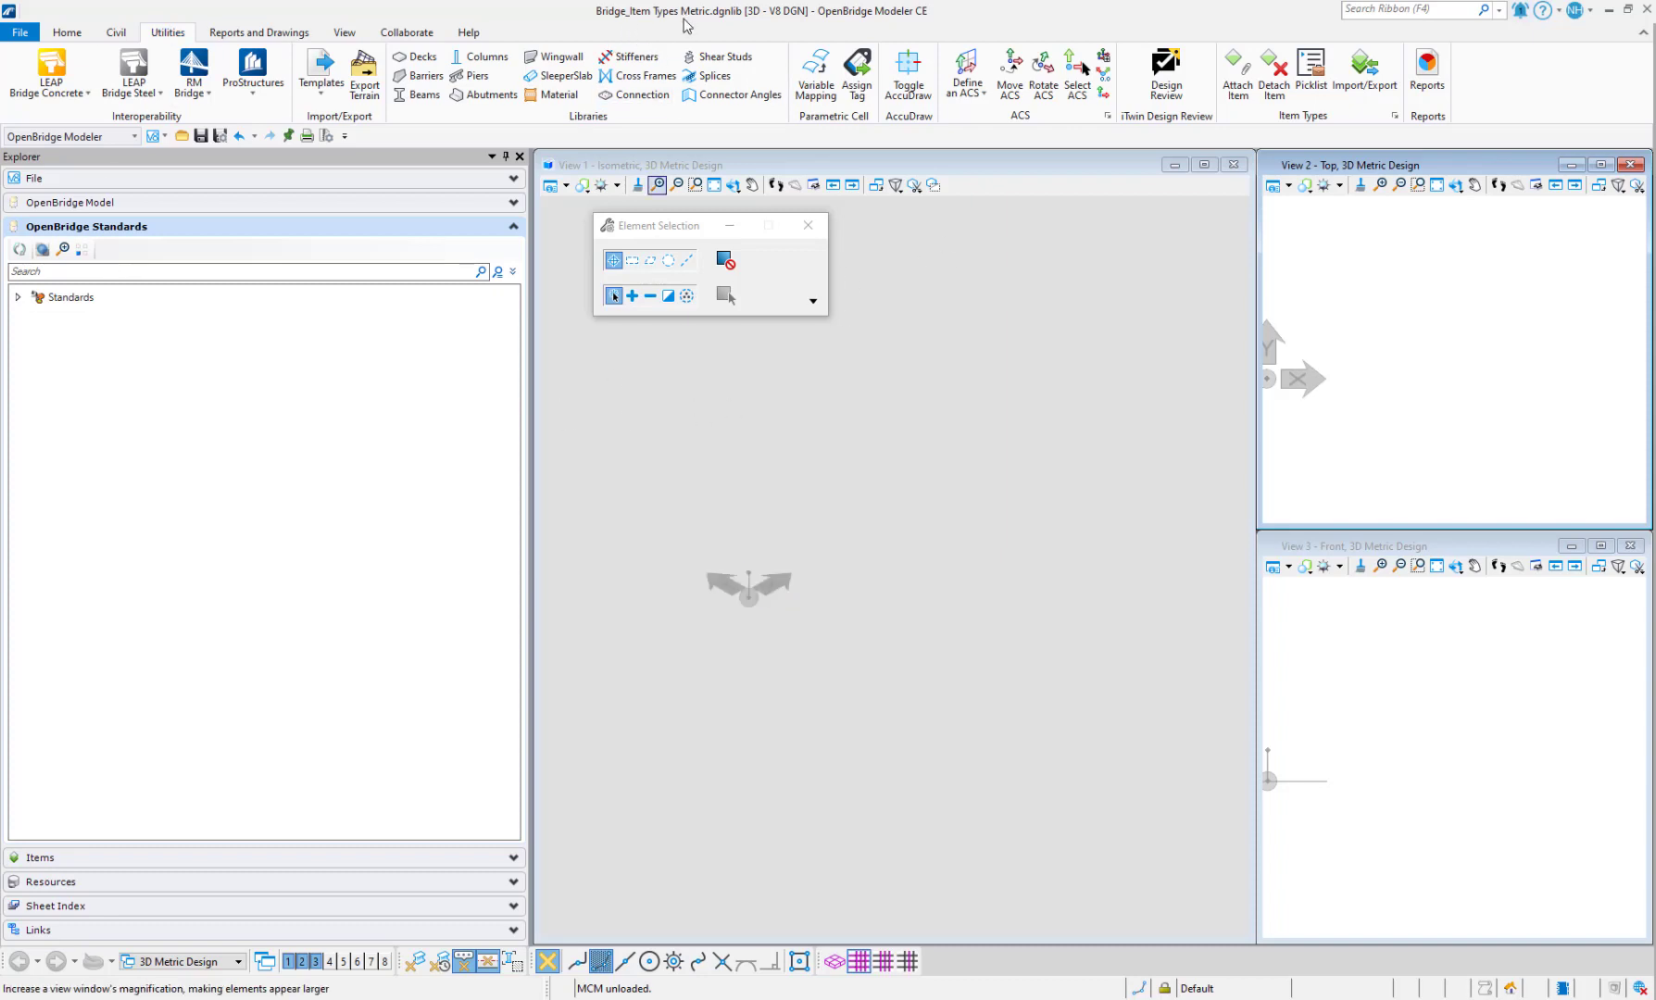
# - Examine the dgnlib's libraries in the Item Types manager, close it, and expand the file's Feature Definitions in the OpenBridge Standards
pyautogui.click(1393, 116)
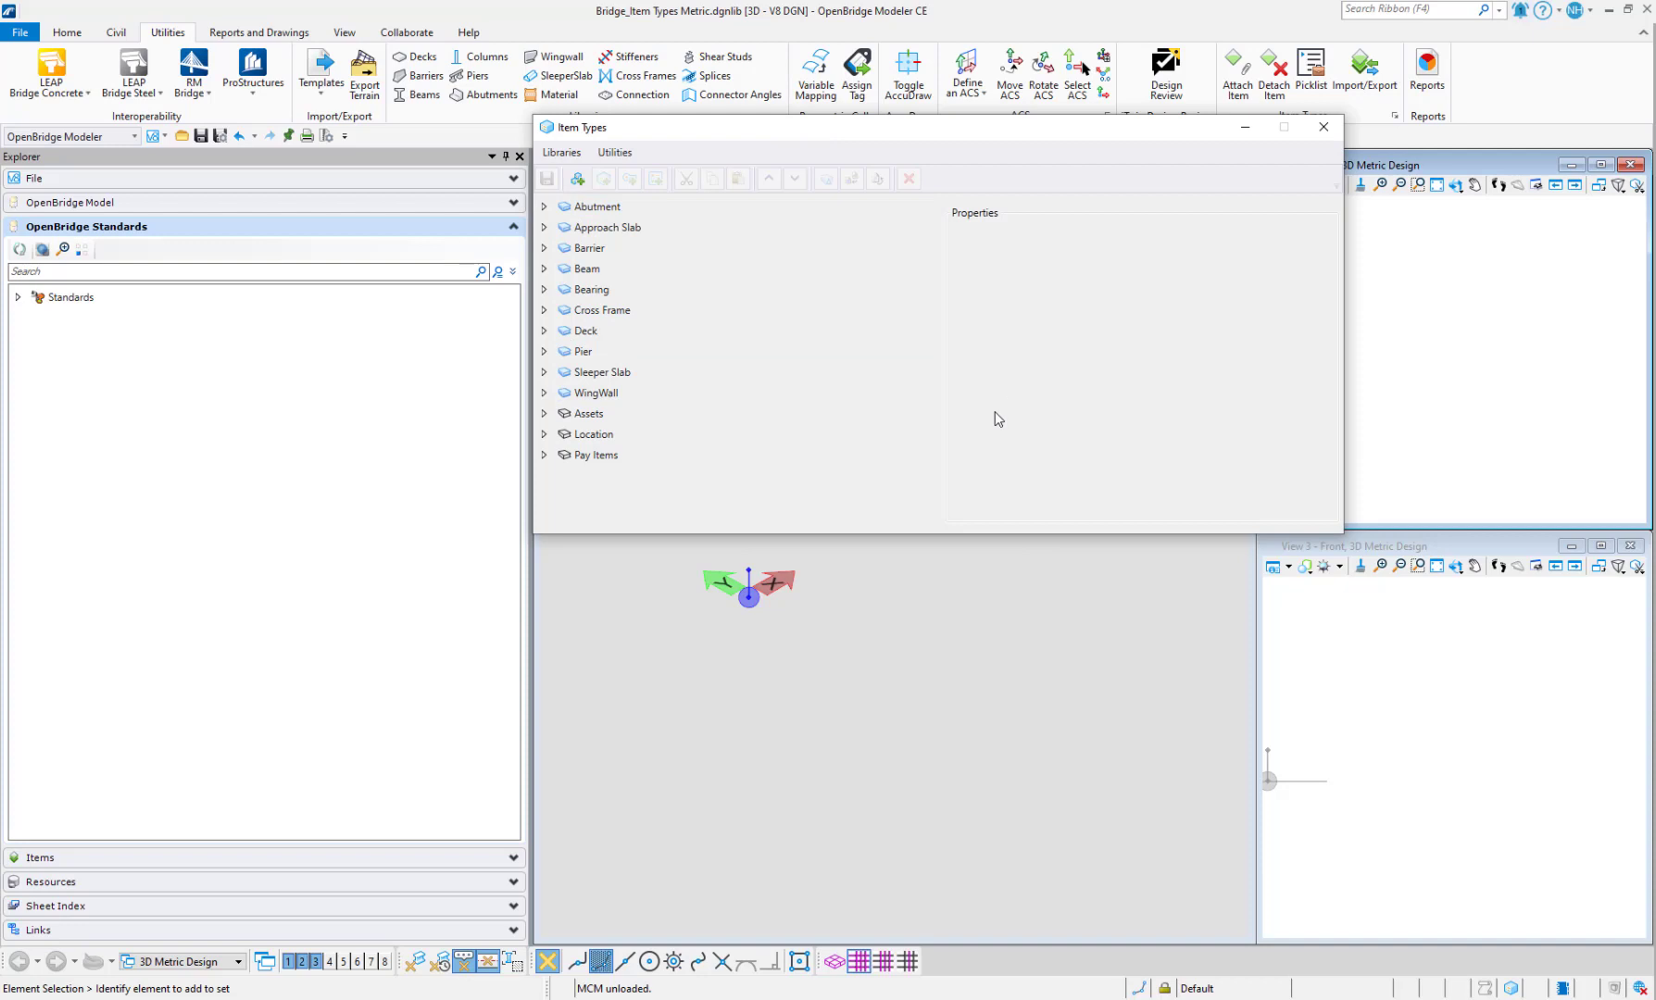
pyautogui.click(1324, 127)
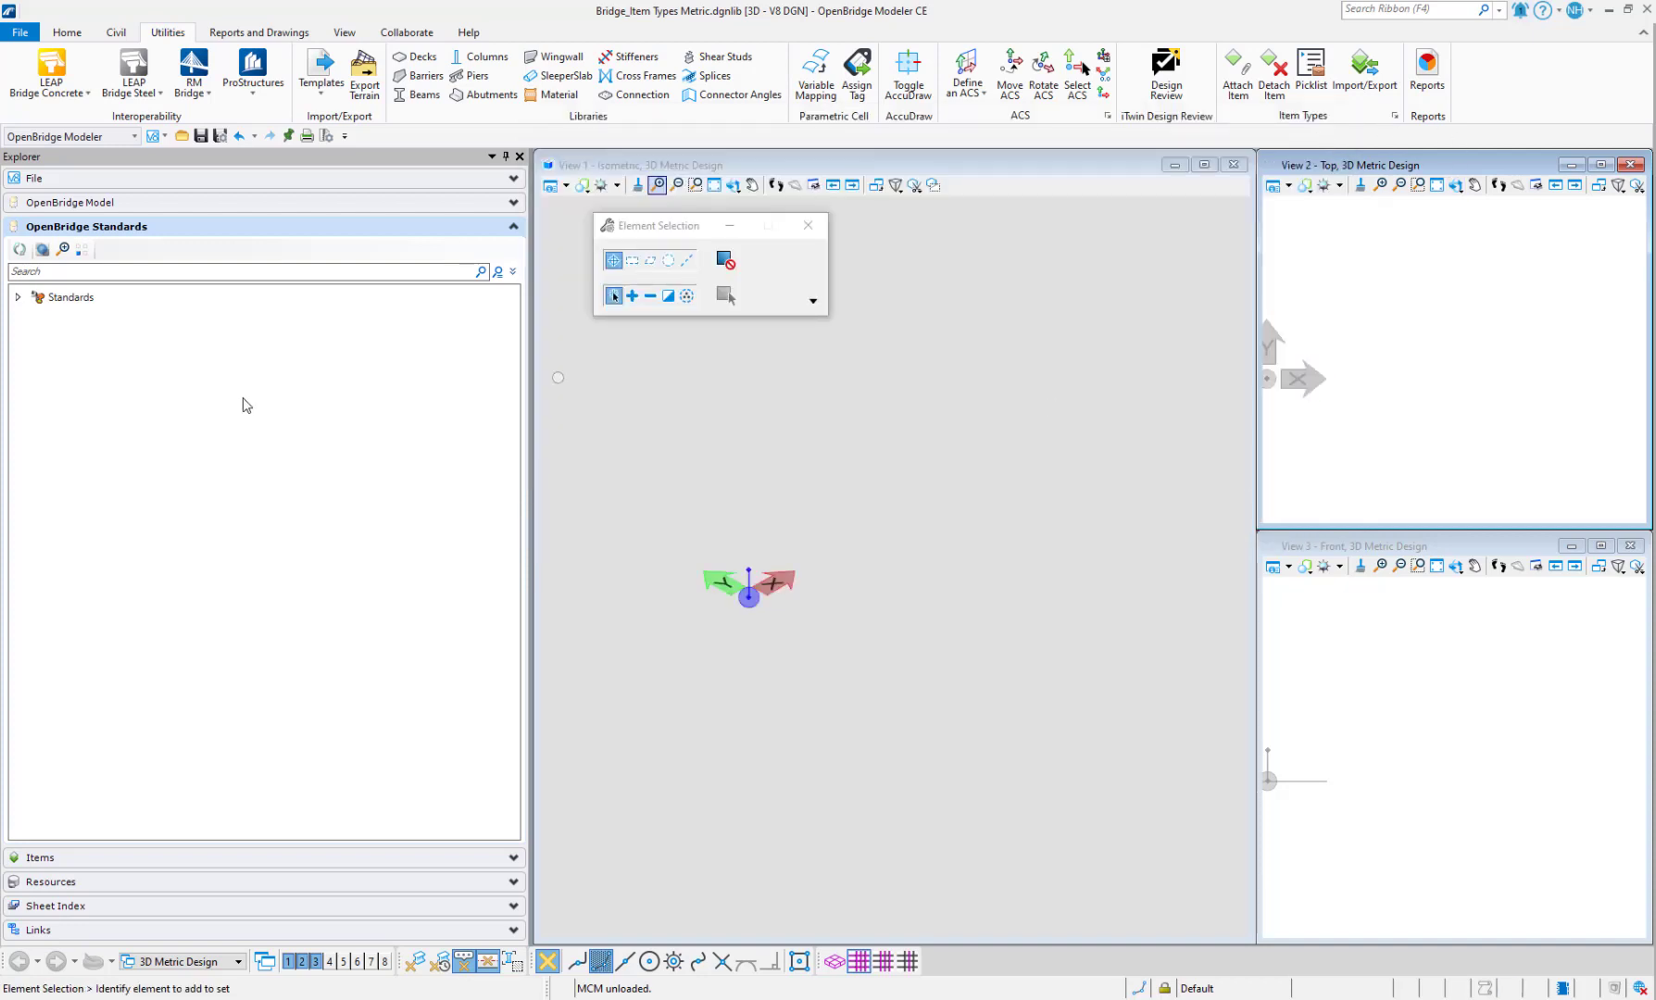
pyautogui.click(18, 297)
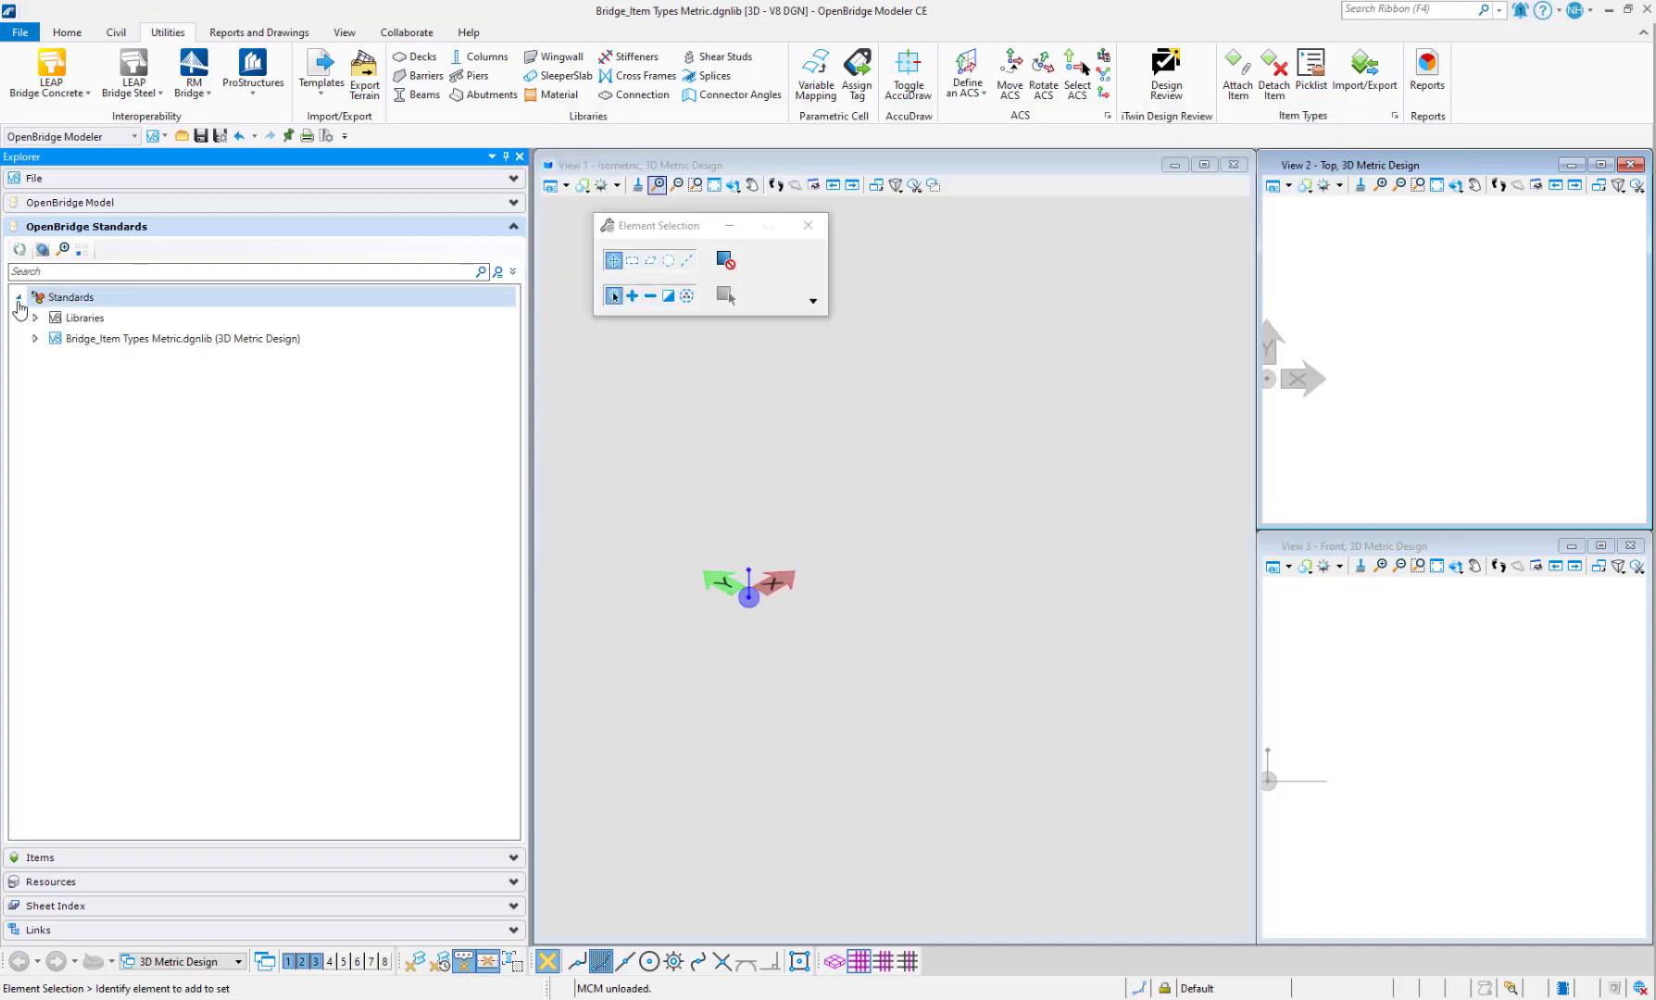
pyautogui.click(35, 339)
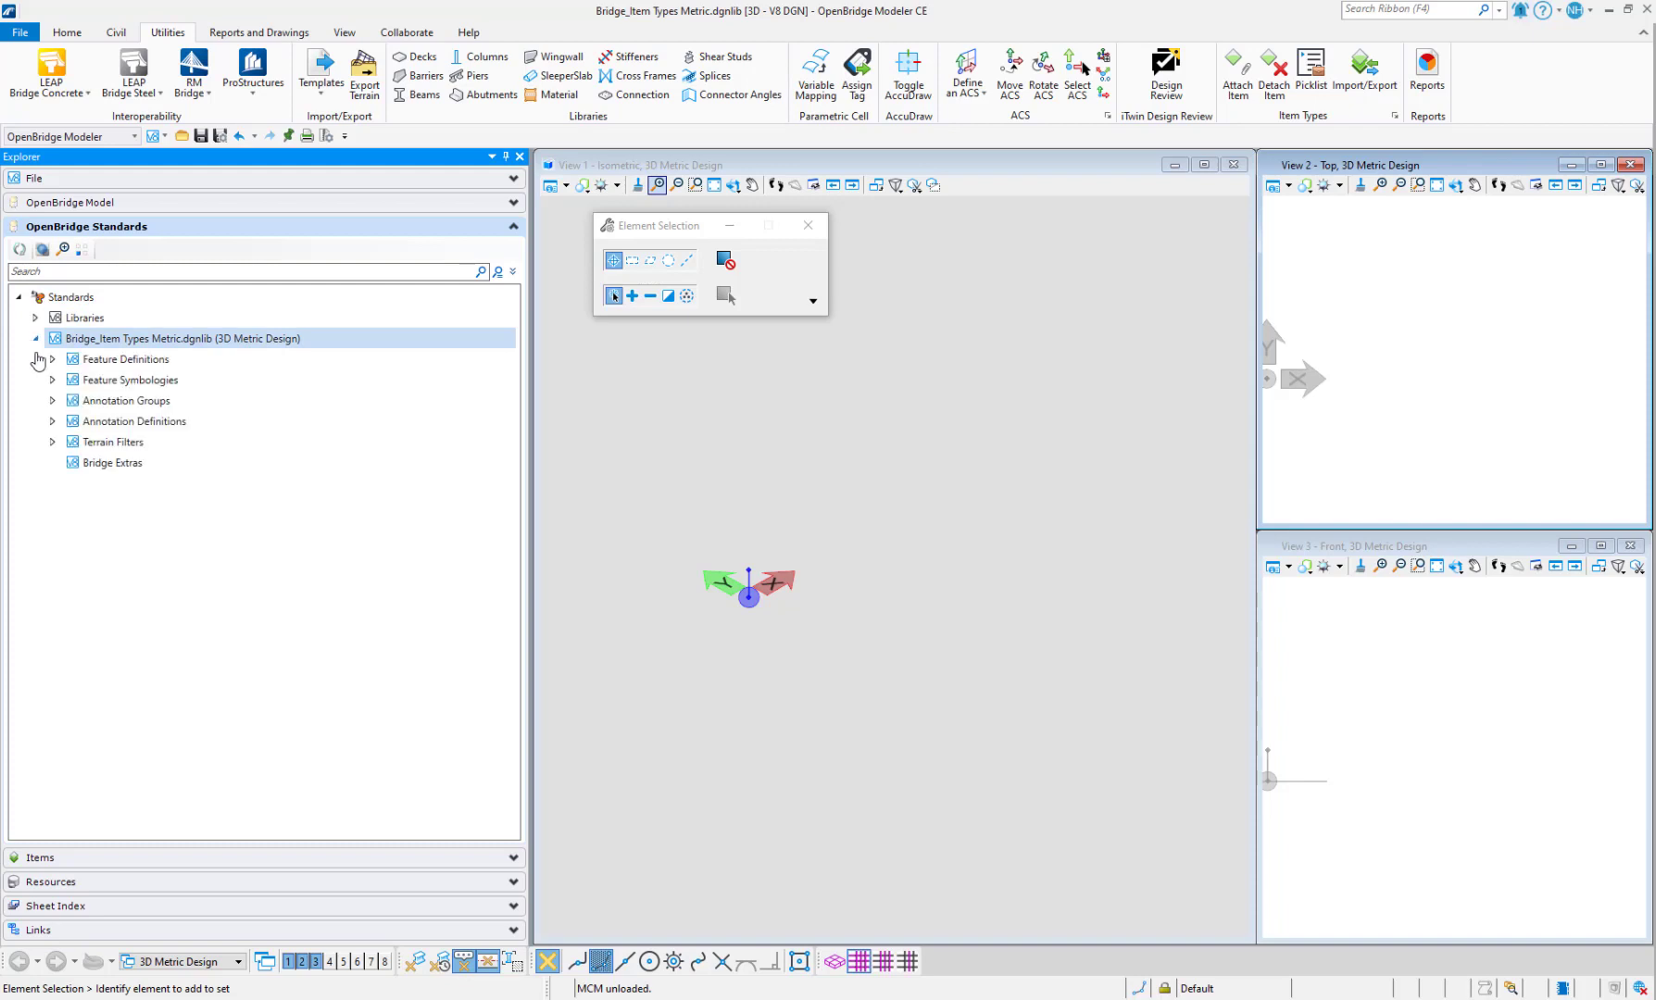
pyautogui.click(52, 360)
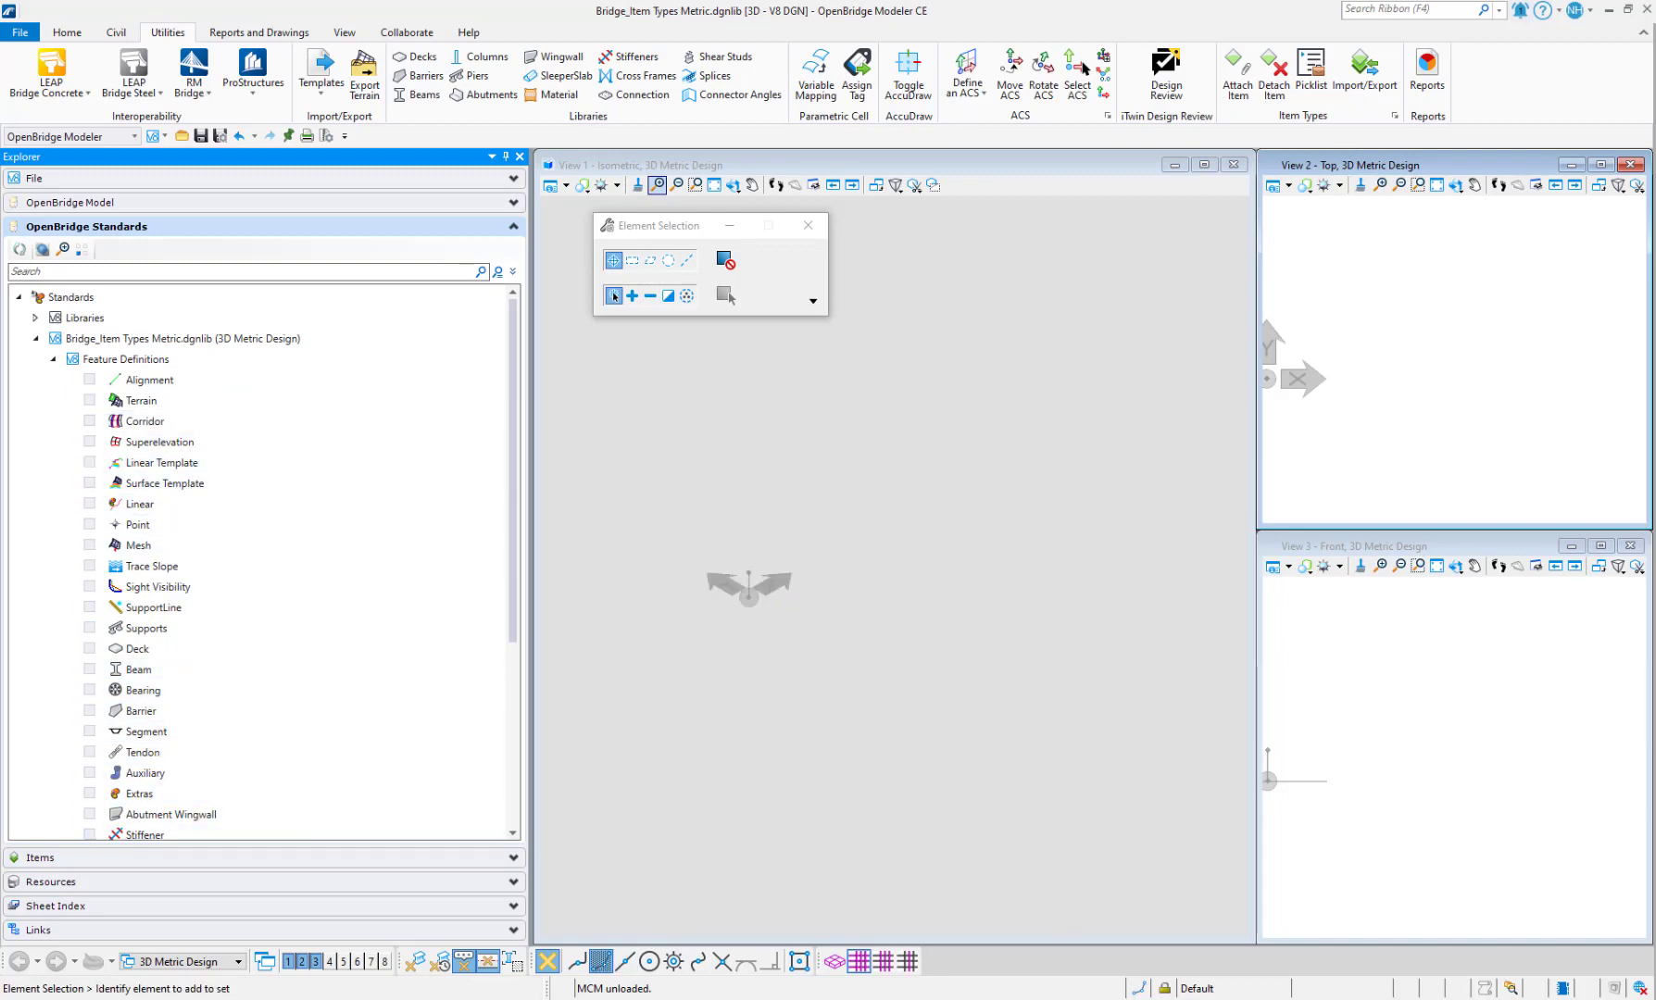
# - Switch to File Explorer to check Bridge_Features_Levels_Elem Temp Metric.dgnlib, return to OpenBridge Modeler, and open the Item Types manager
pyautogui.moveTo(508, 986)
pyautogui.click(477, 956)
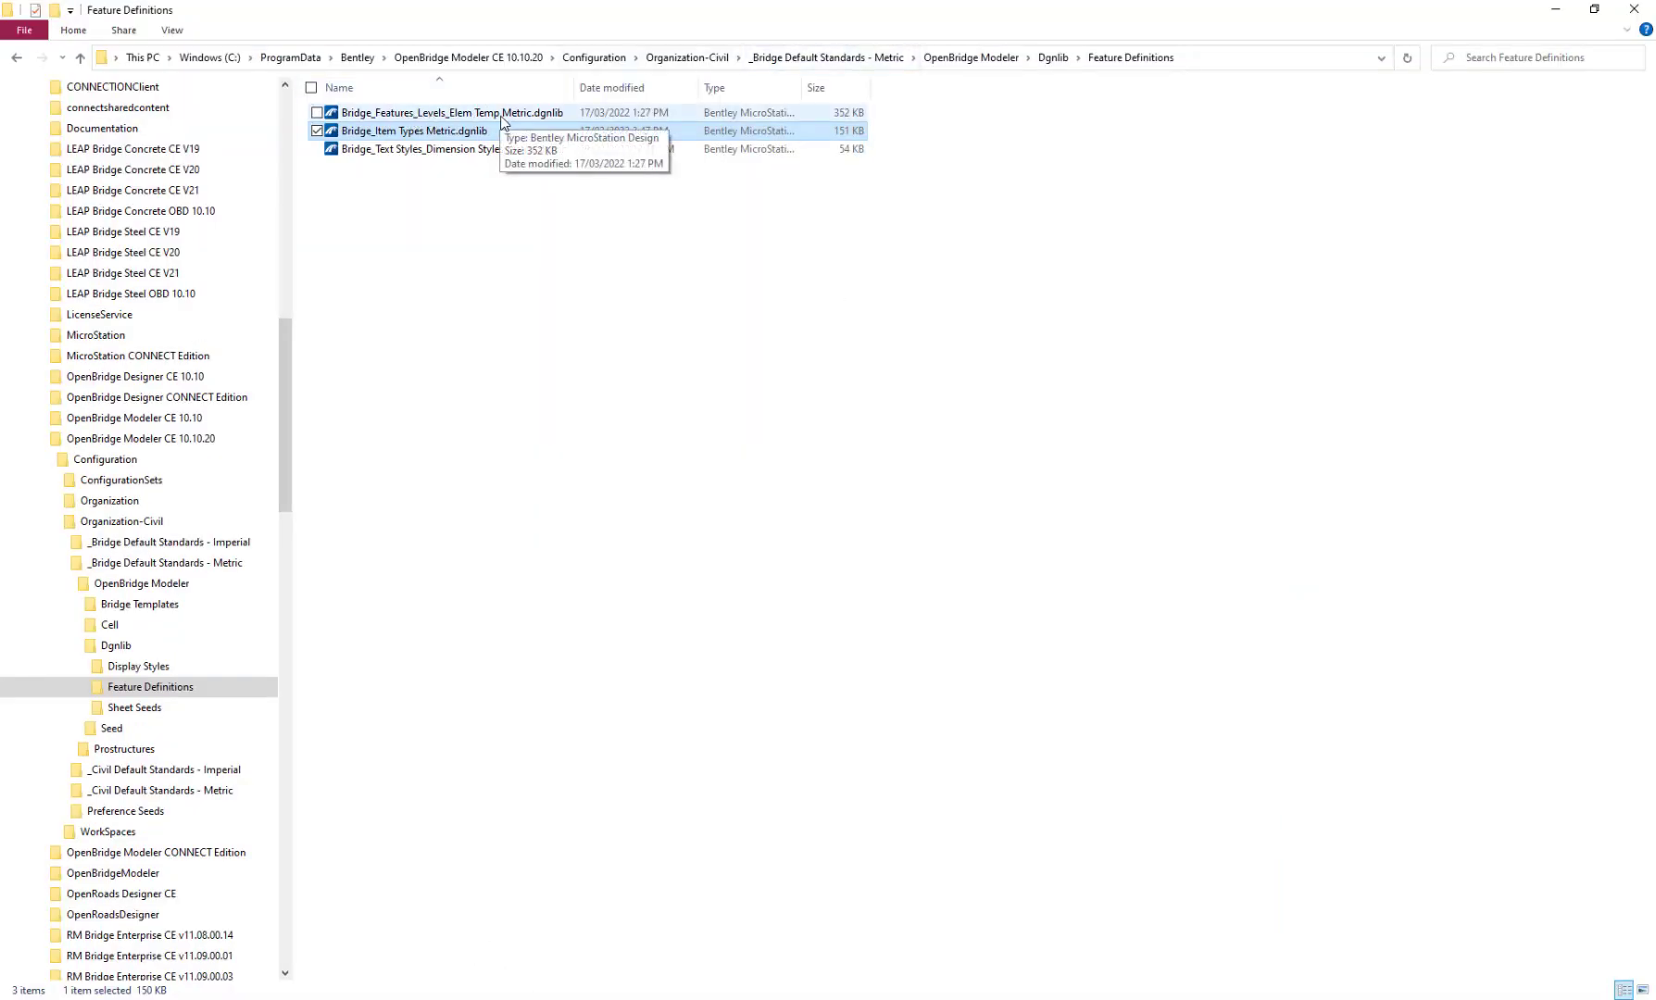
pyautogui.click(1562, 13)
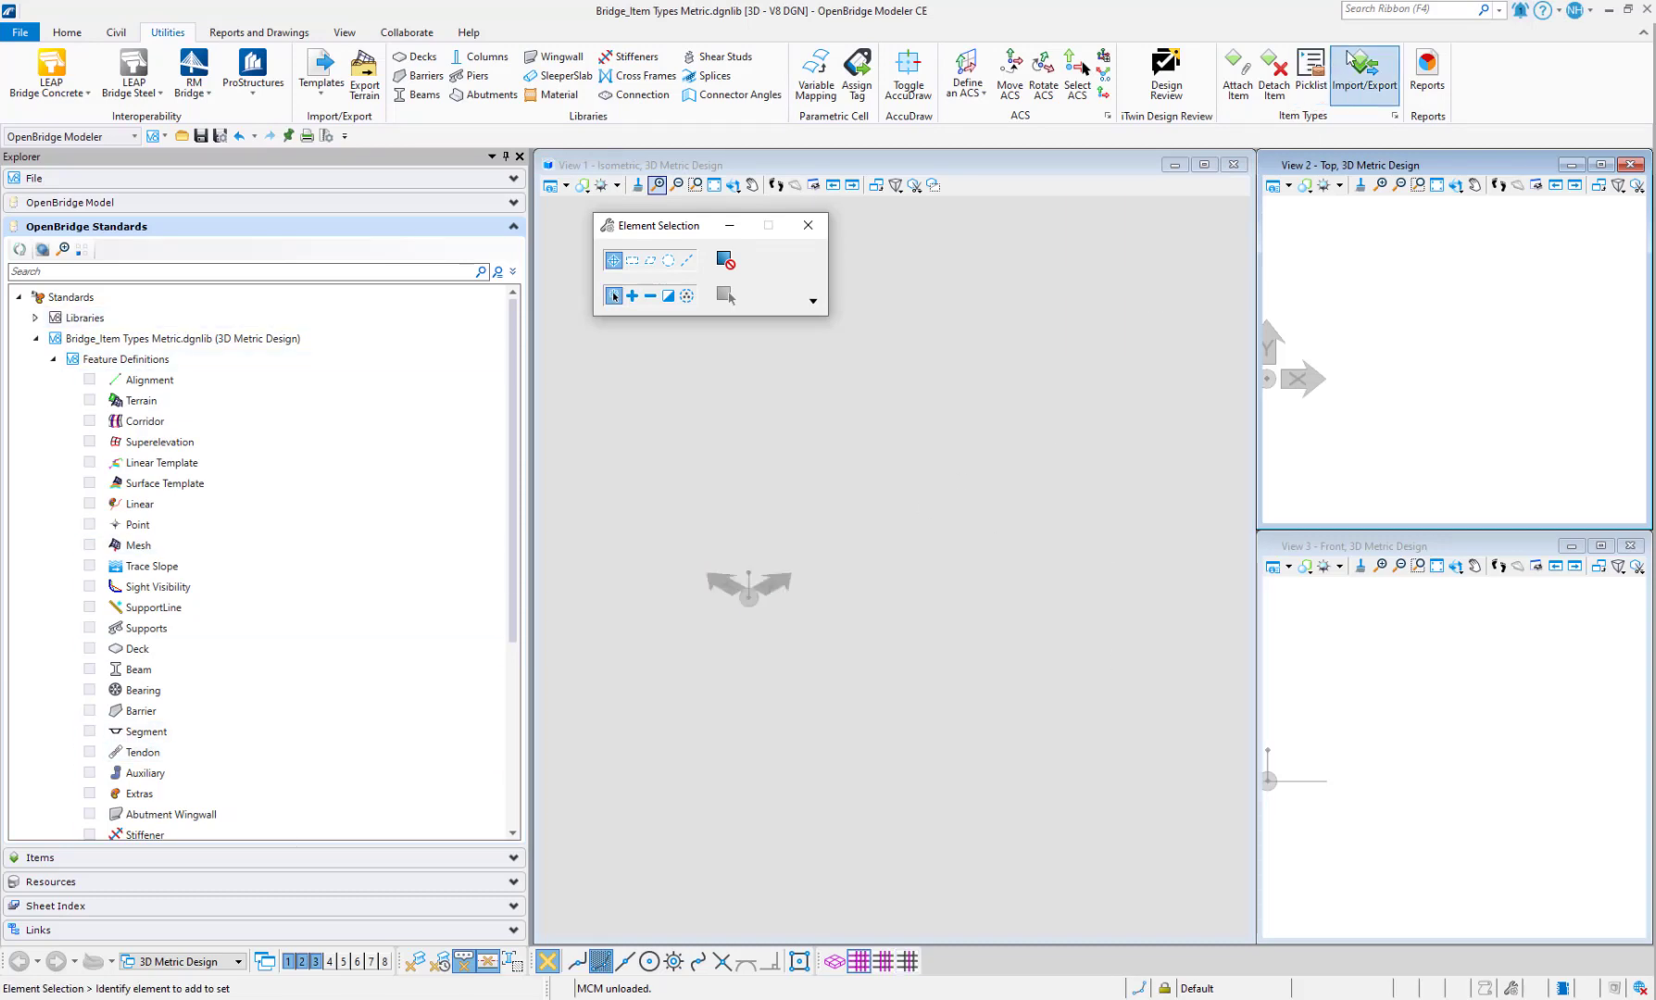
pyautogui.click(1397, 119)
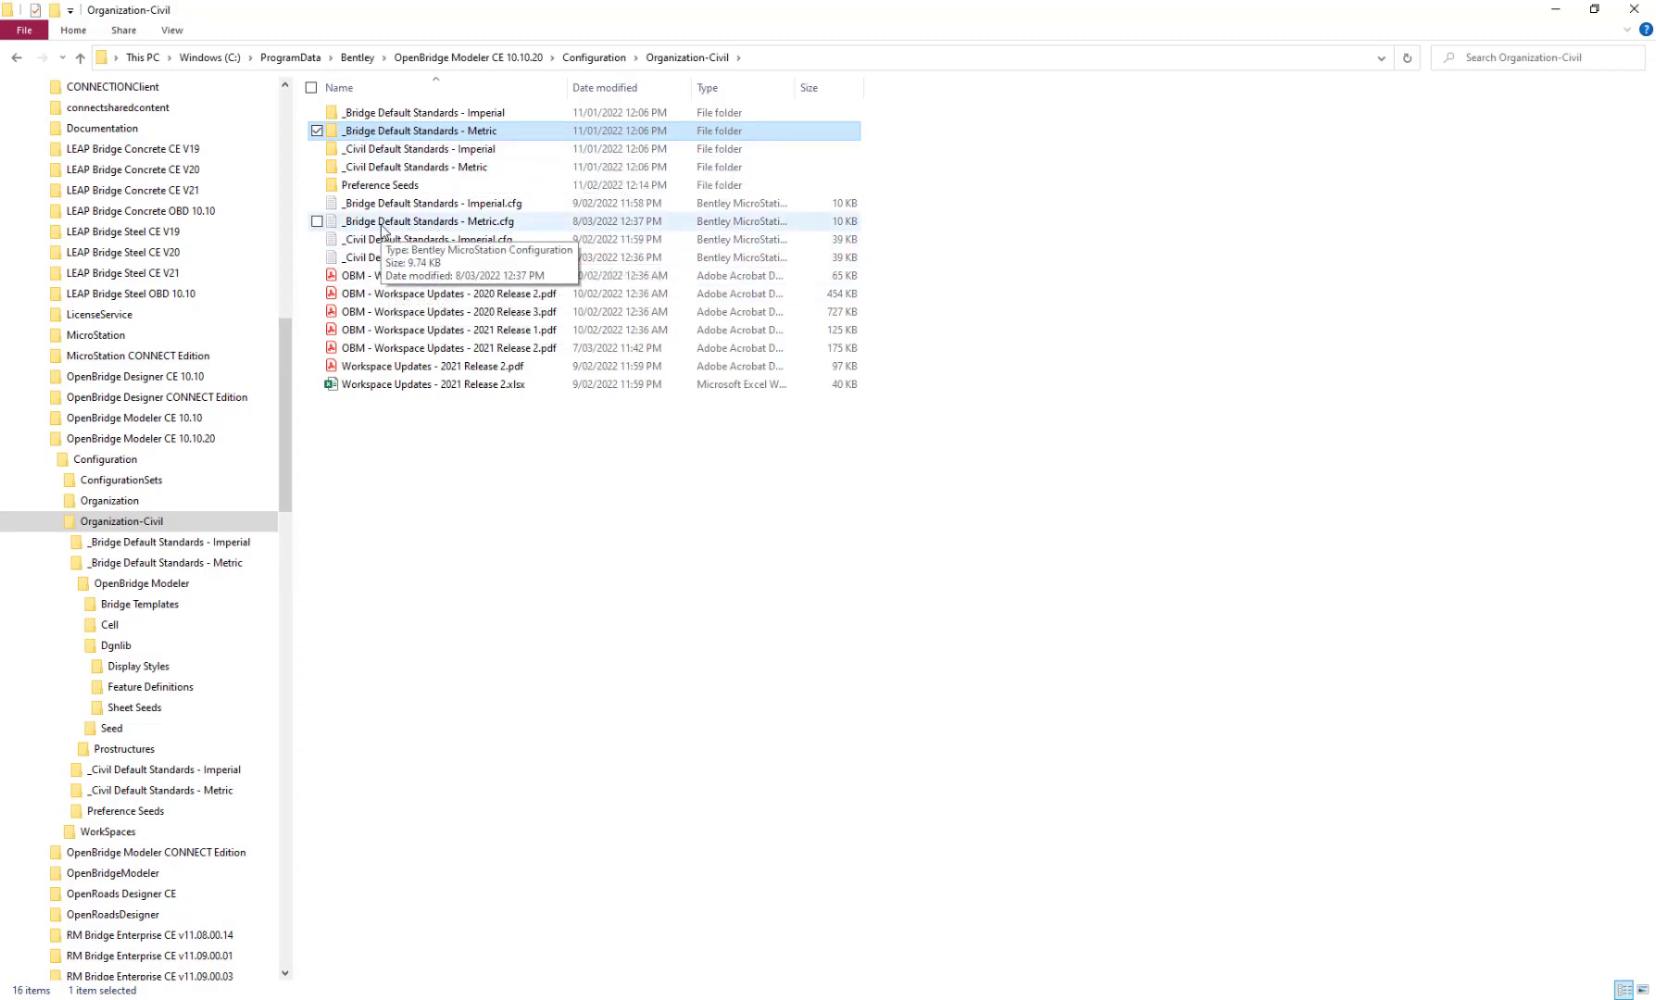
# - Open _Bridge Default Standards - Metric.cfg from the Organization-Civil folder in Notepad, and highlight its MS_DGNLIBLIST_ITEMTYPES line
pyautogui.doubleClick(491, 227)
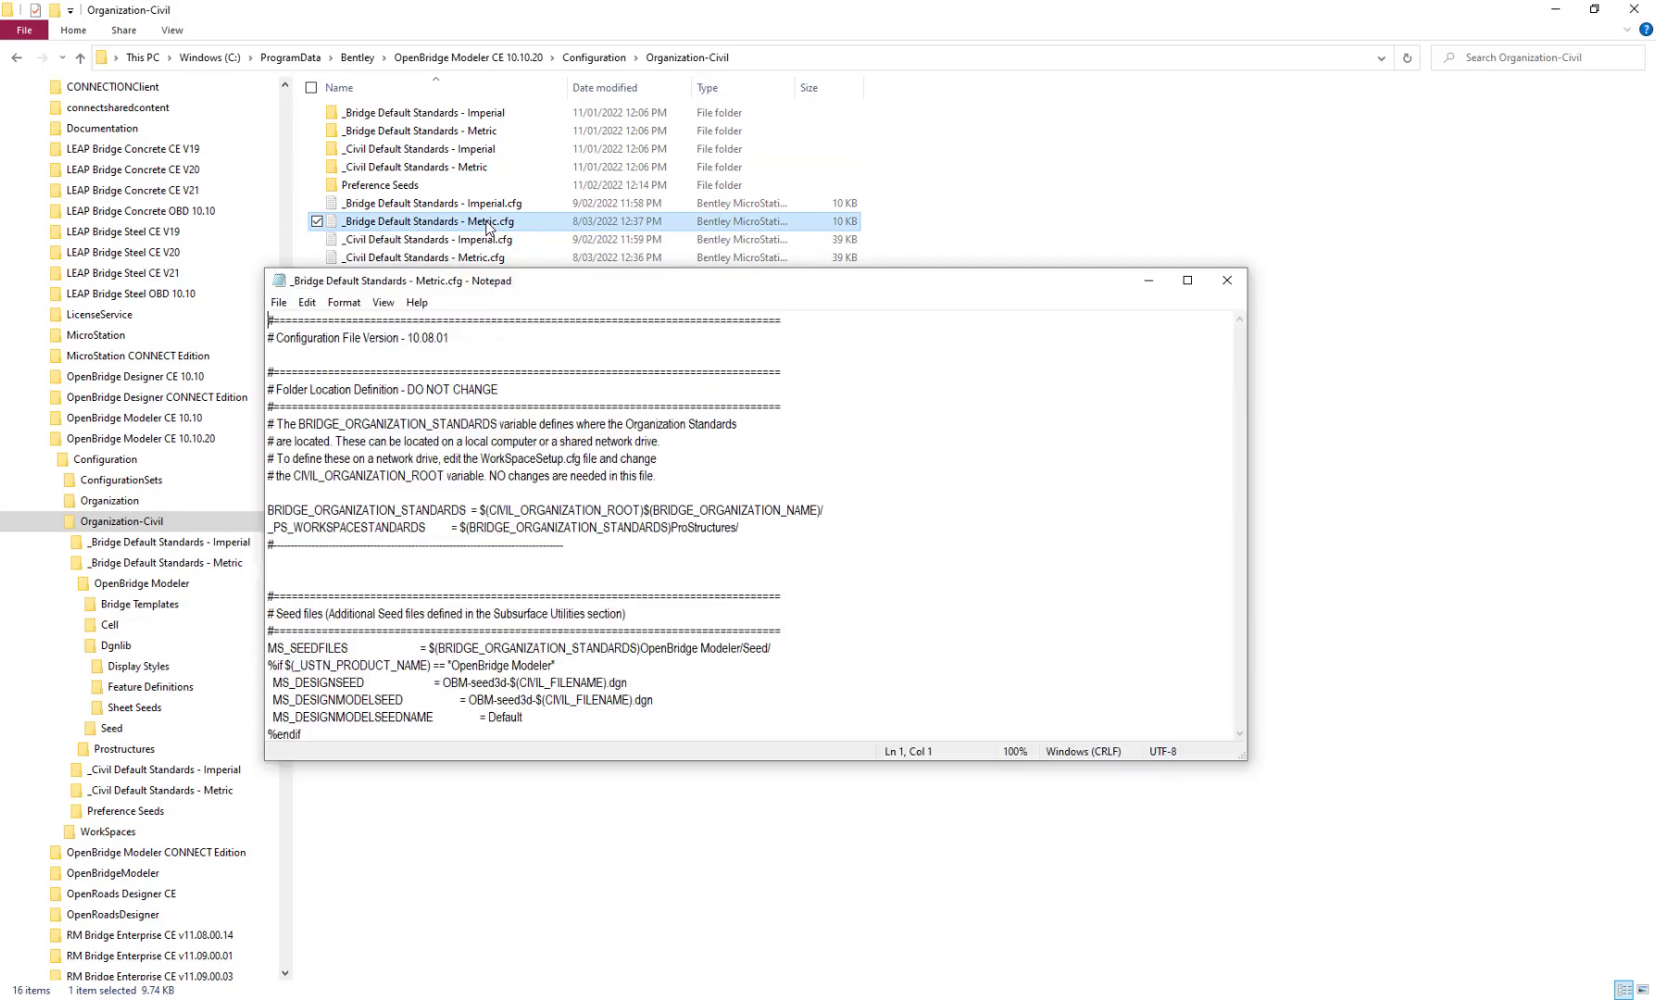
pyautogui.click(1187, 279)
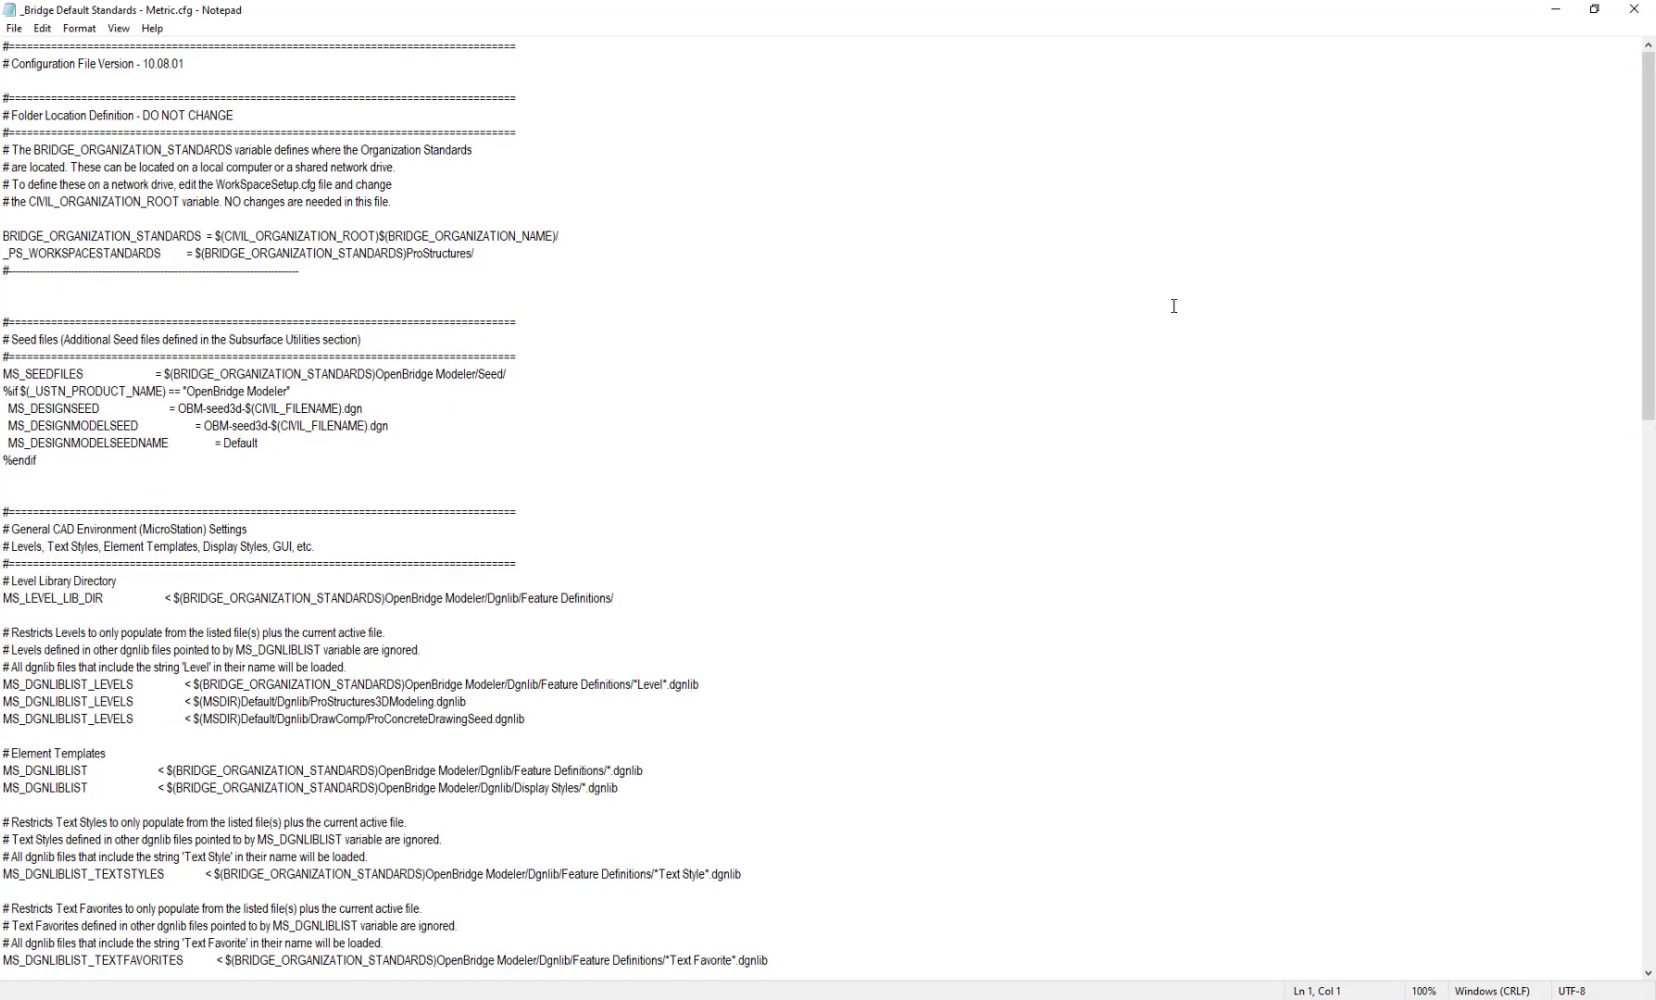
pyautogui.scroll(-10, 495, 557)
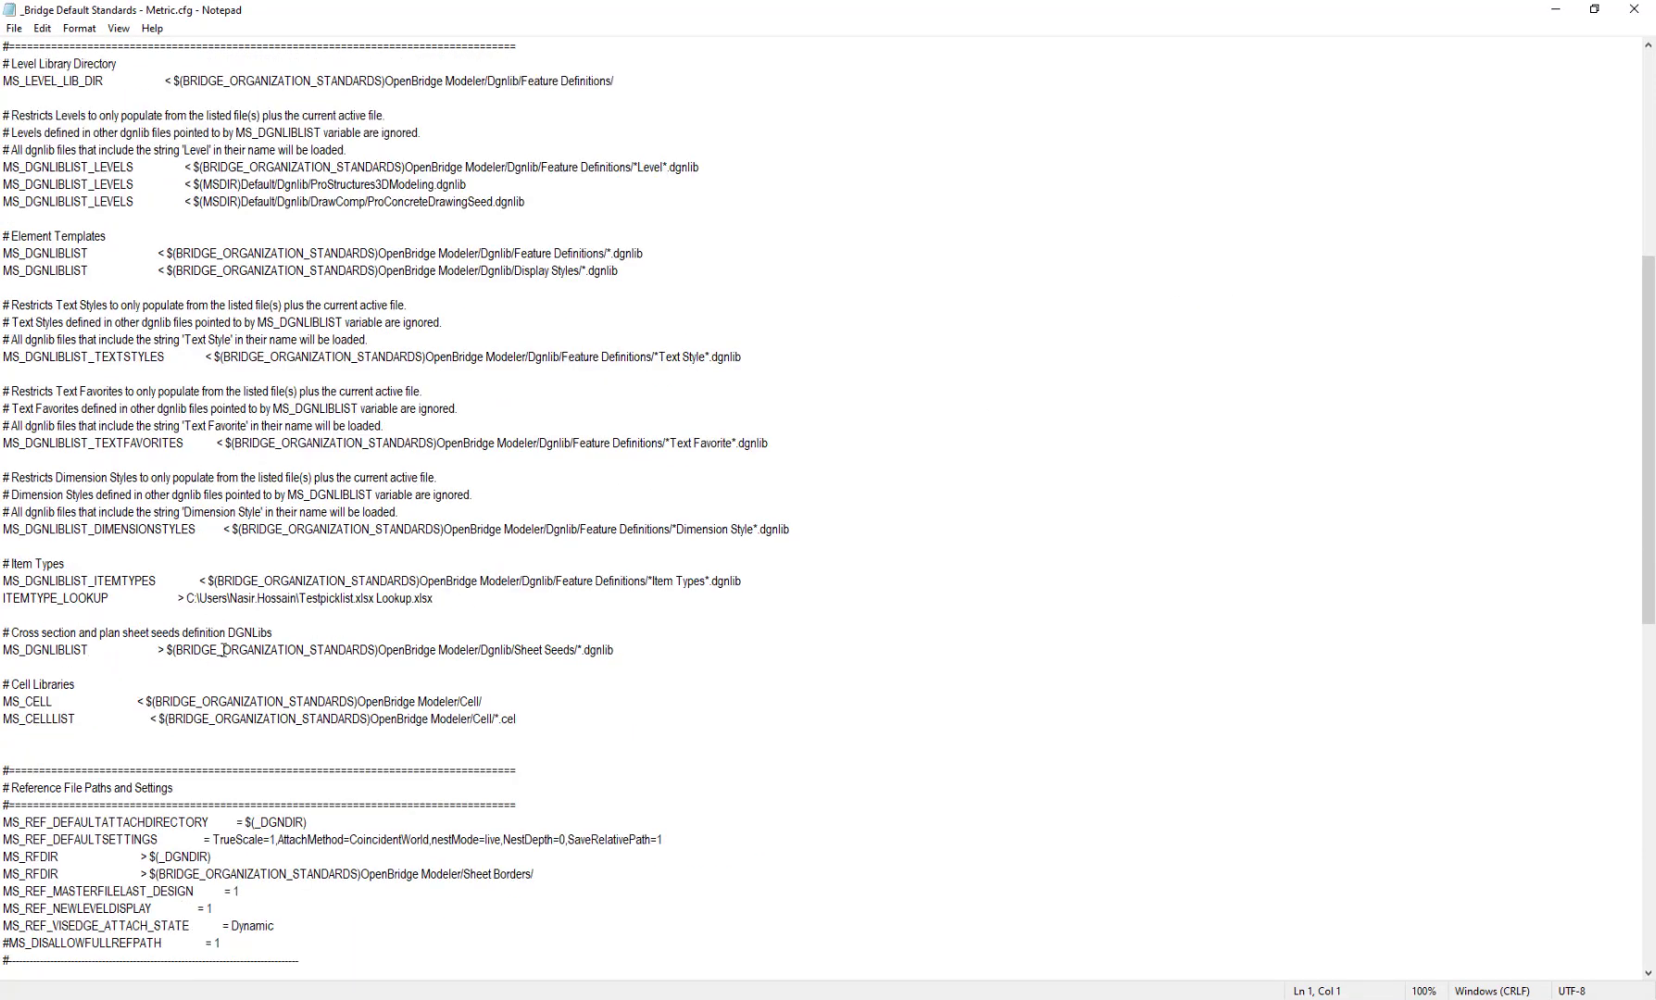
pyautogui.scroll(5, 222, 649)
pyautogui.scroll(-4, 88, 682)
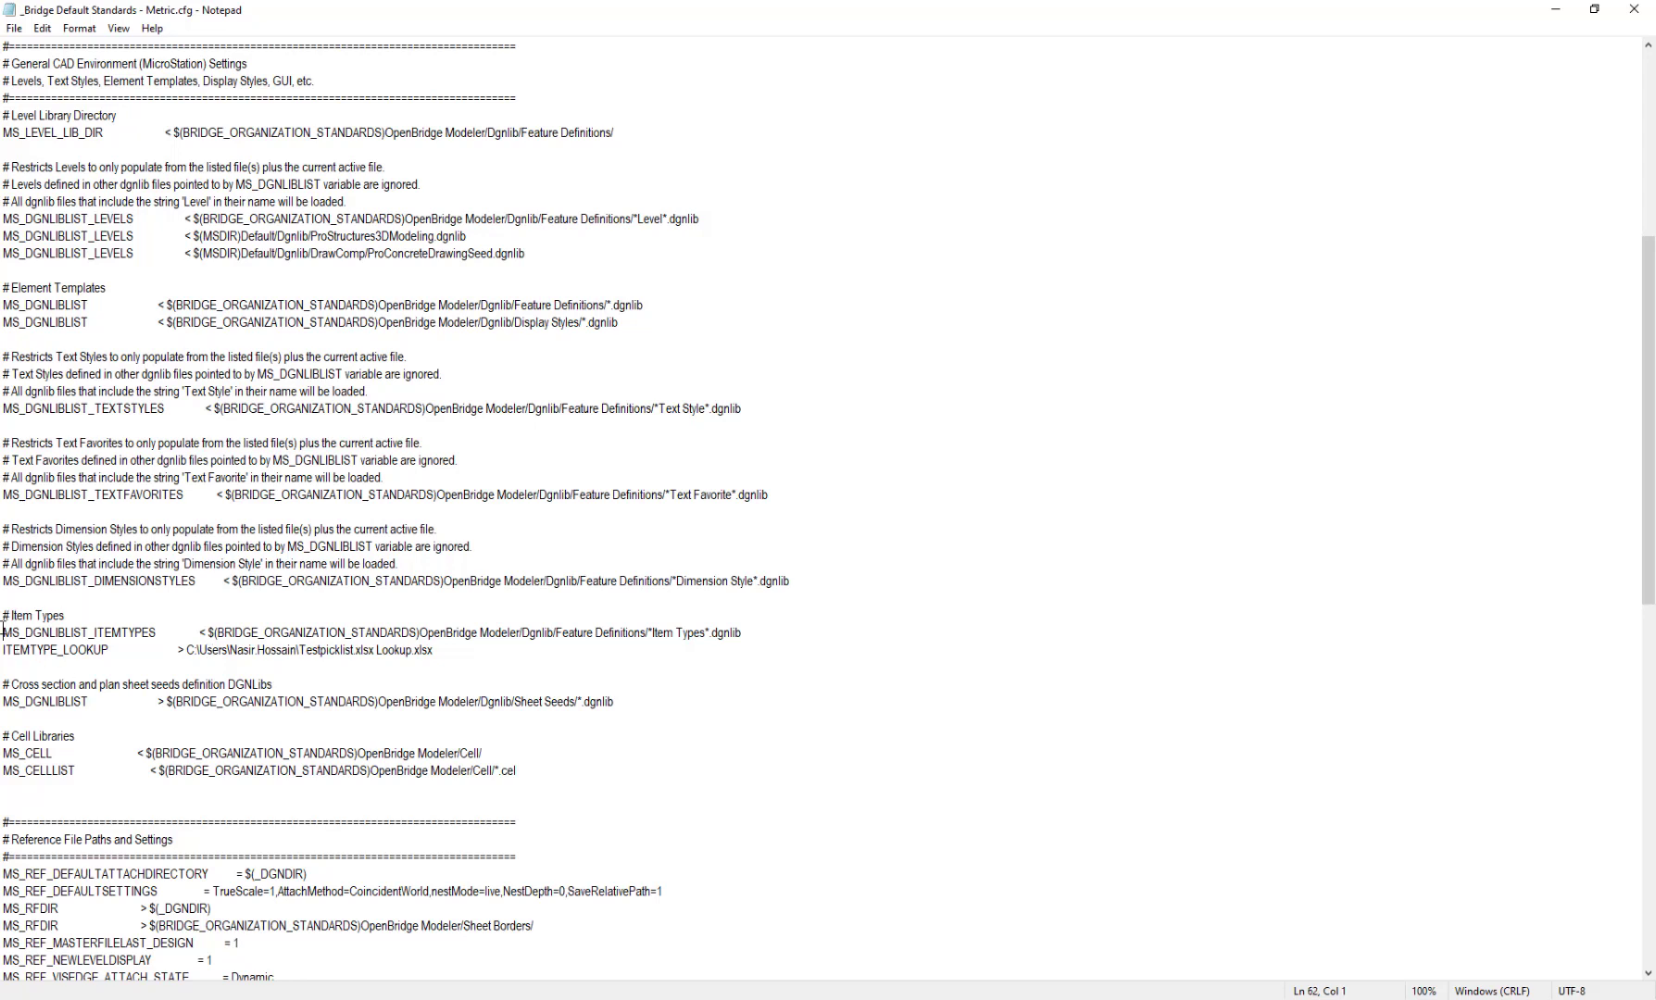
pyautogui.moveTo(3, 631)
pyautogui.mouseDown()
pyautogui.moveTo(750, 633)
pyautogui.moveTo(231, 648)
pyautogui.moveTo(3, 629)
pyautogui.mouseUp()
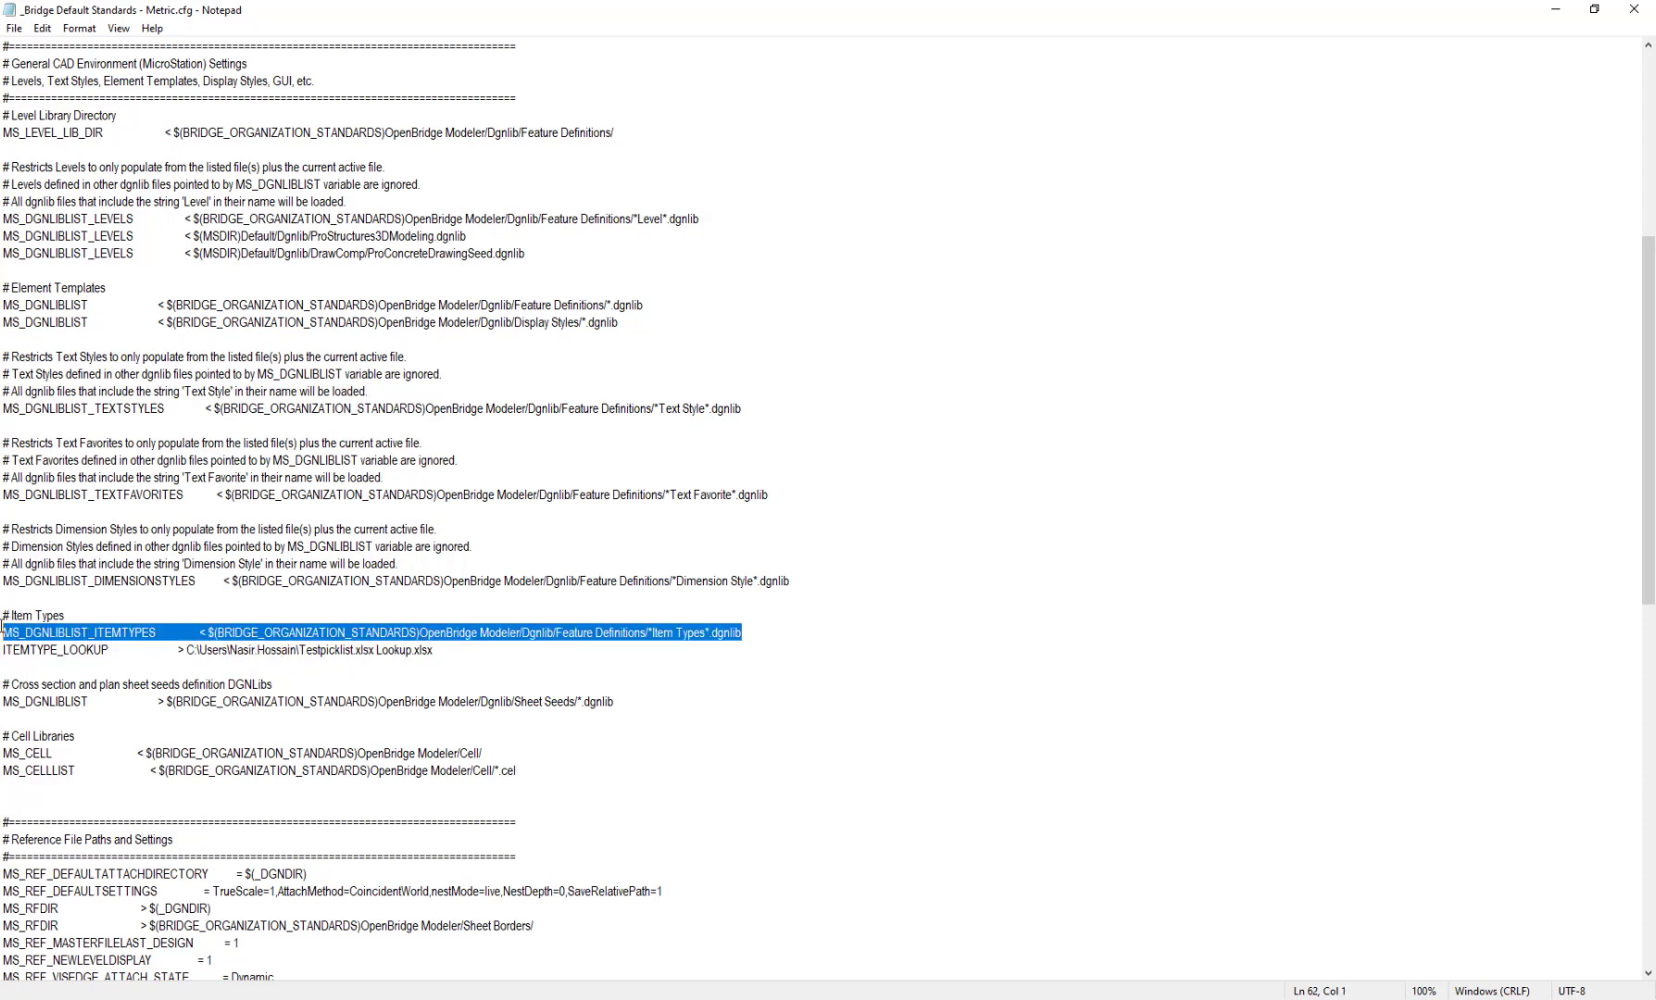